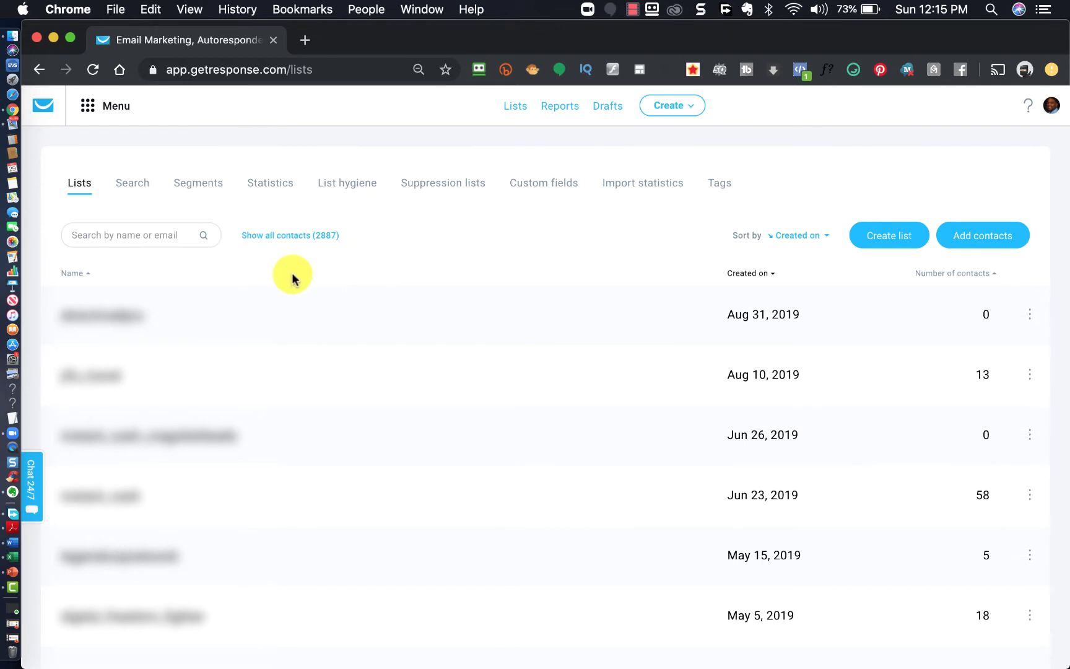
Step: Show all contacts, switch to advanced search, and add a new filter condition
left_click(297, 239)
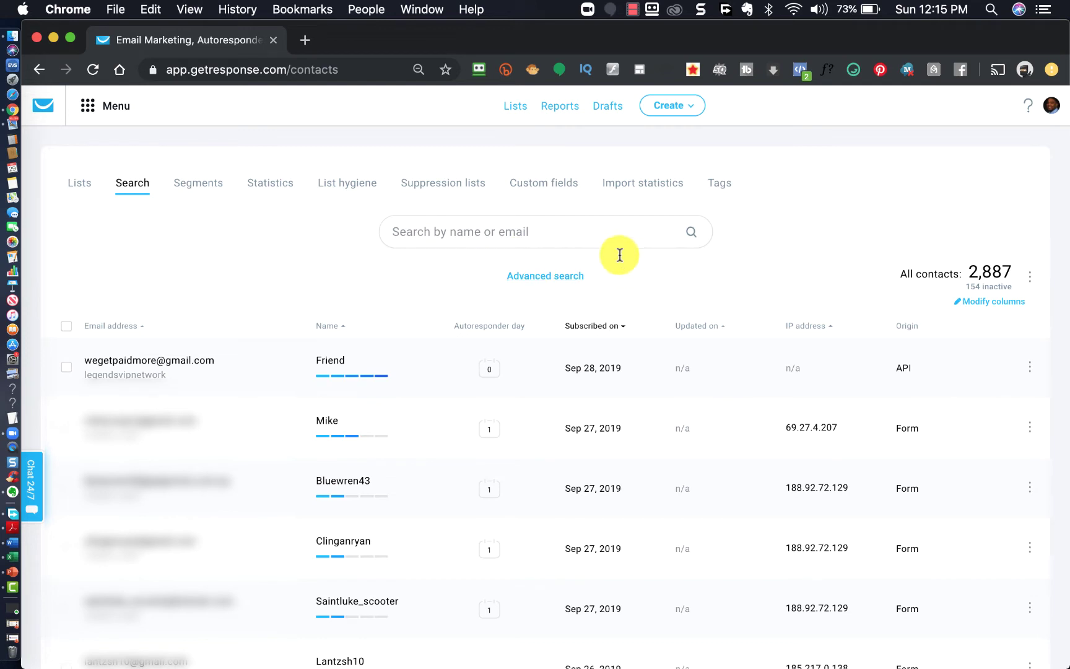
left_click(546, 276)
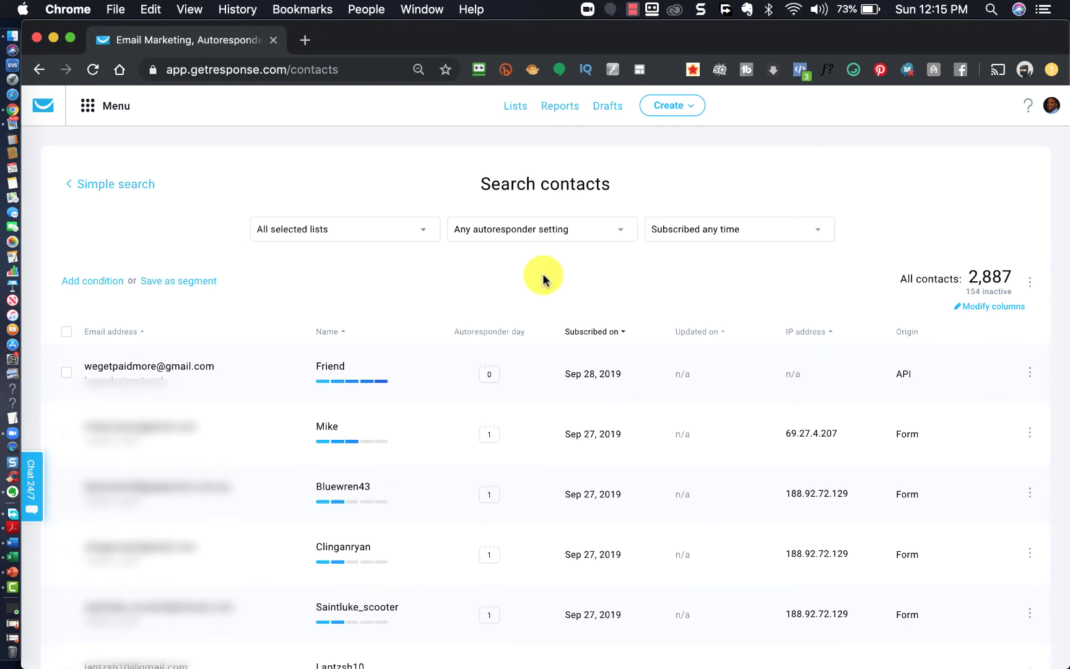
left_click(97, 283)
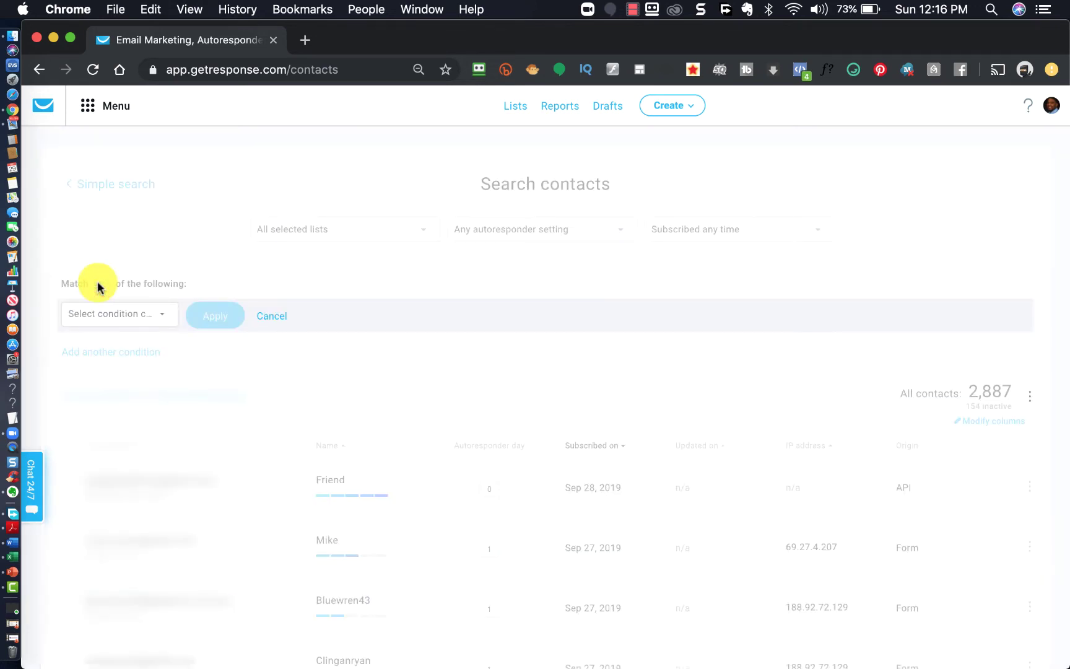
left_click(161, 316)
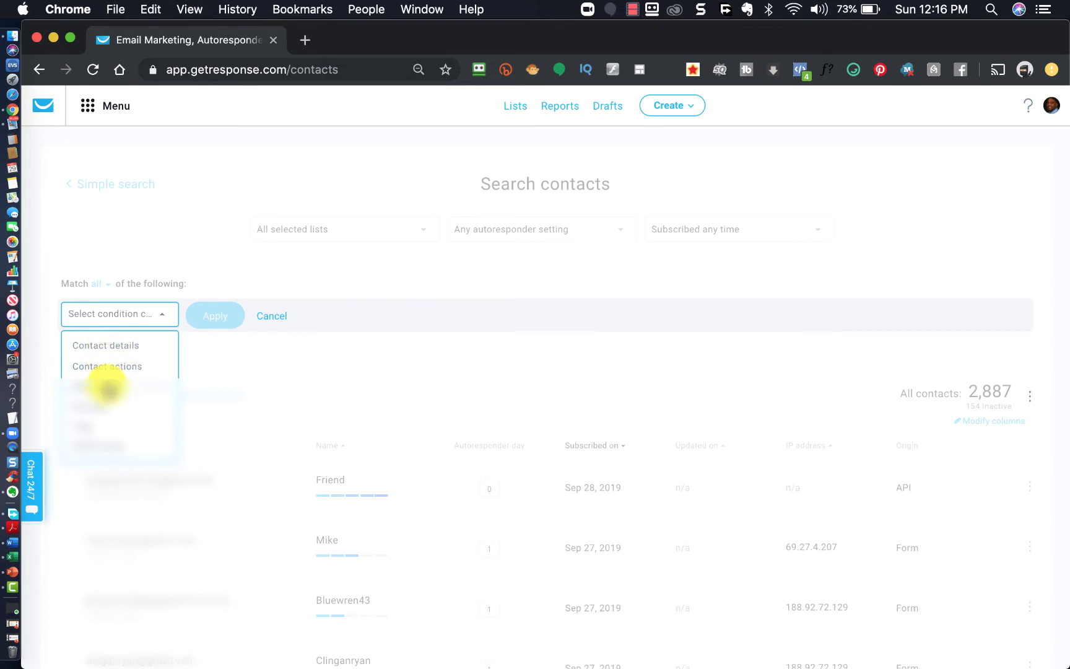
left_click(113, 347)
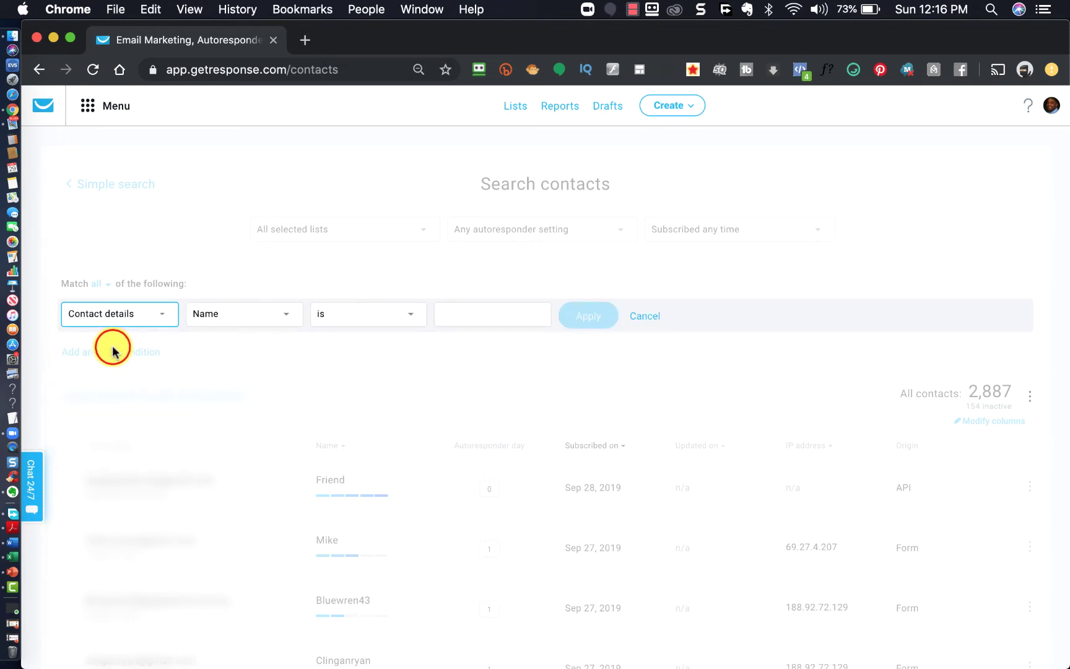
left_click(287, 318)
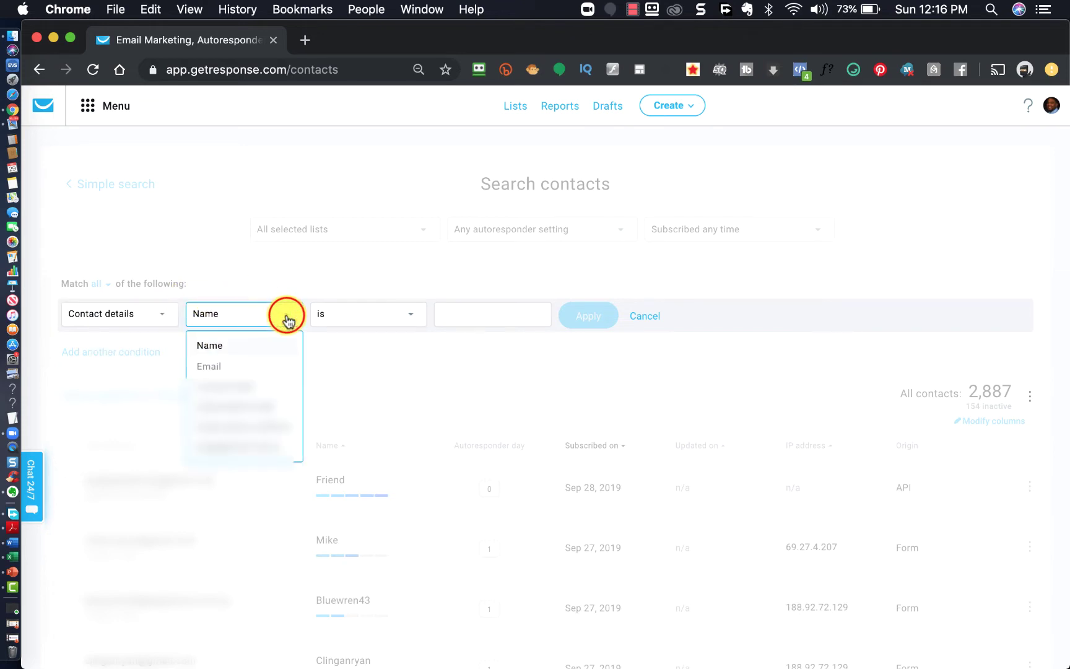
Step: Filter the contacts with a Geolocation condition where Country is Canada and apply it
left_click(159, 314)
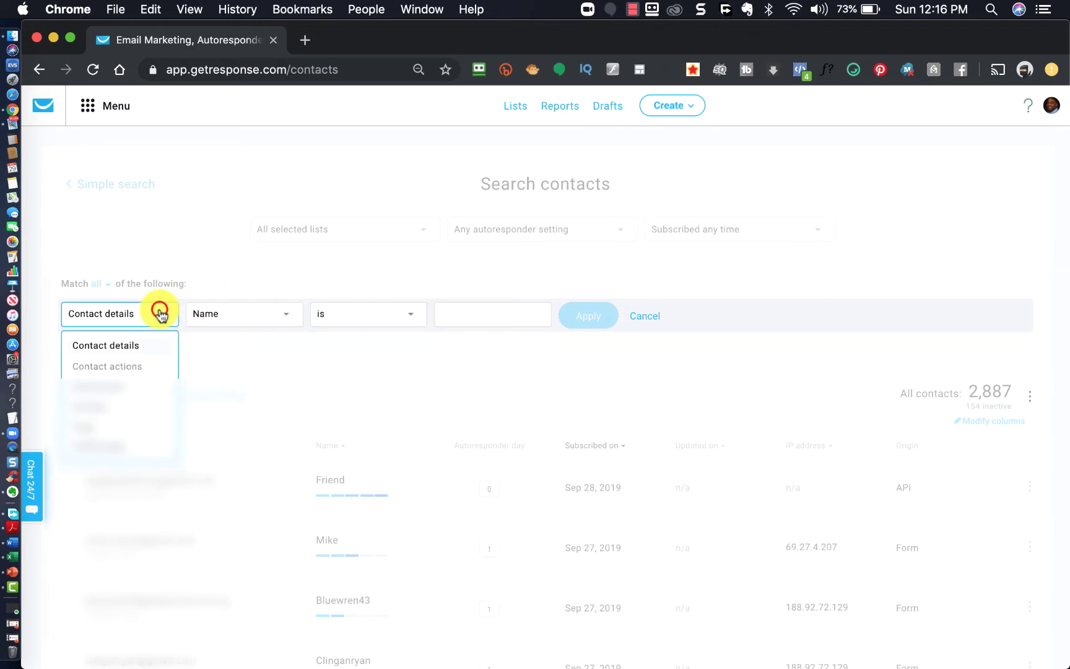
left_click(102, 388)
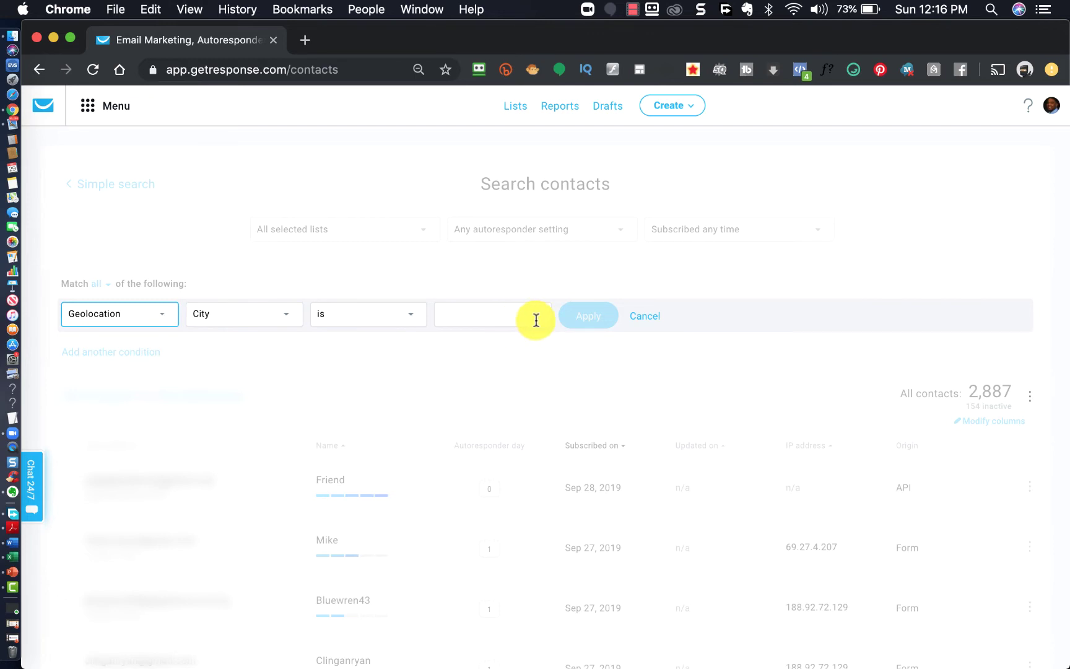
left_click(286, 310)
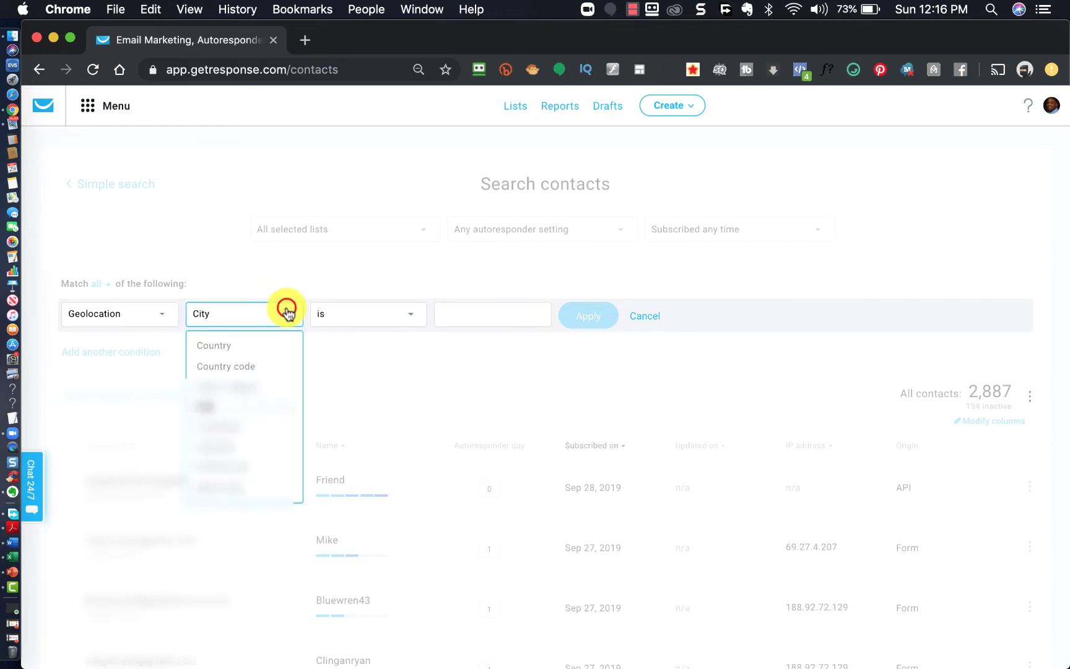
left_click(221, 350)
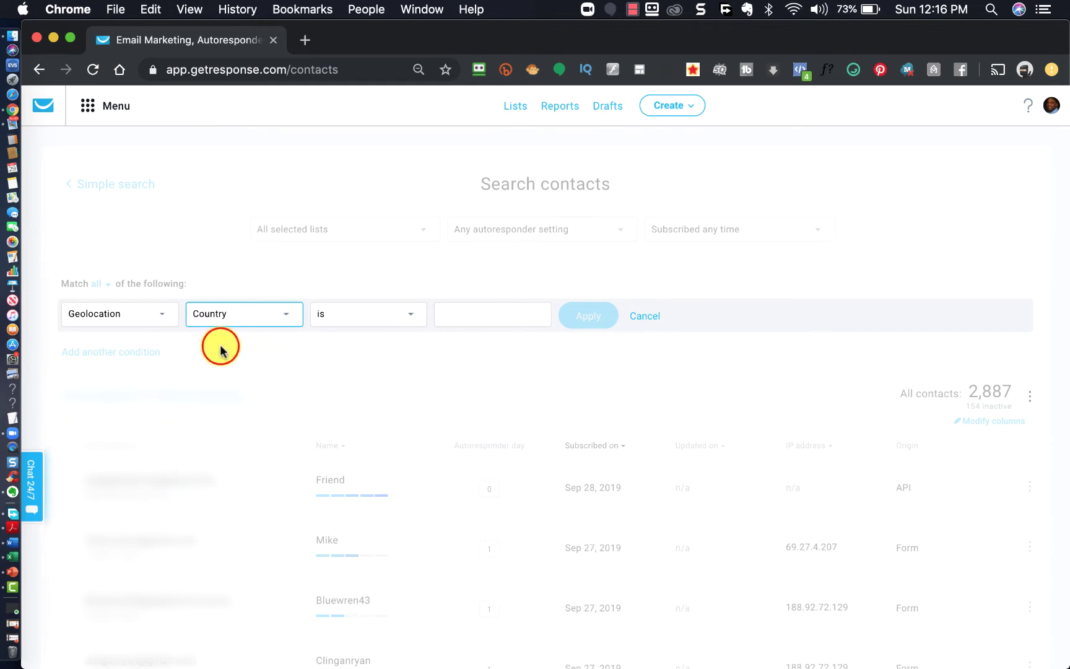
left_click(472, 308)
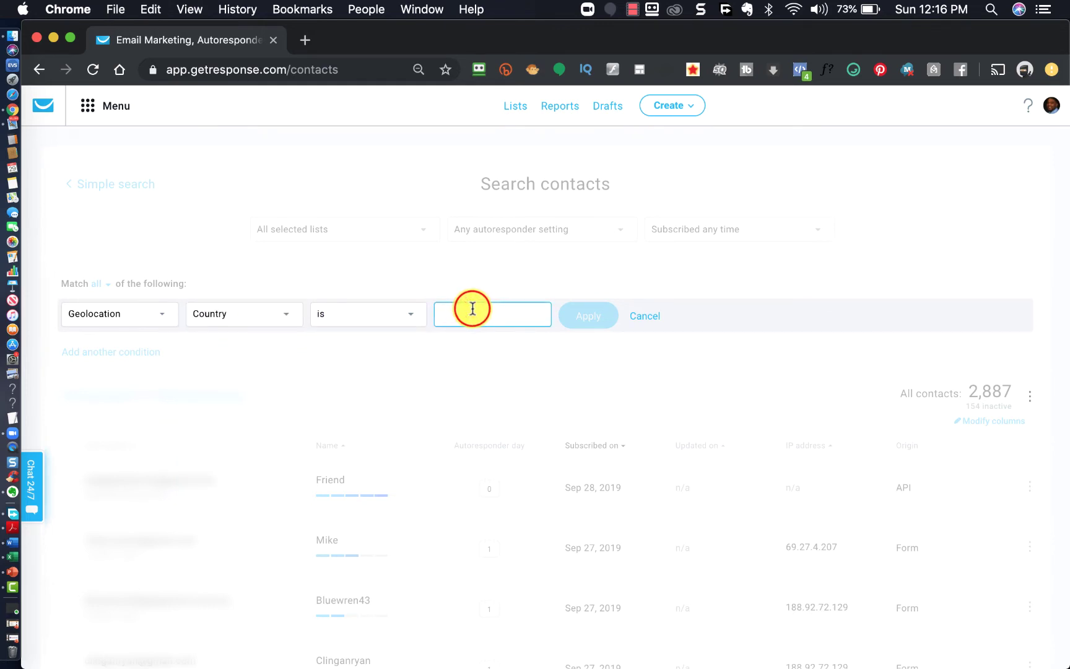
type("Canada")
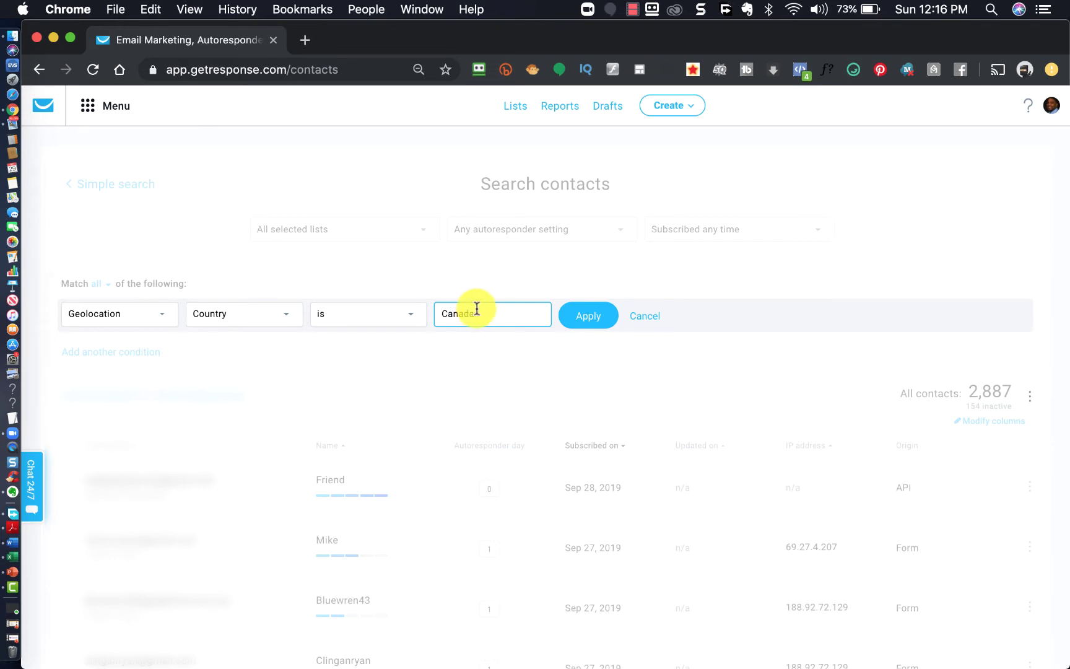
left_click(598, 318)
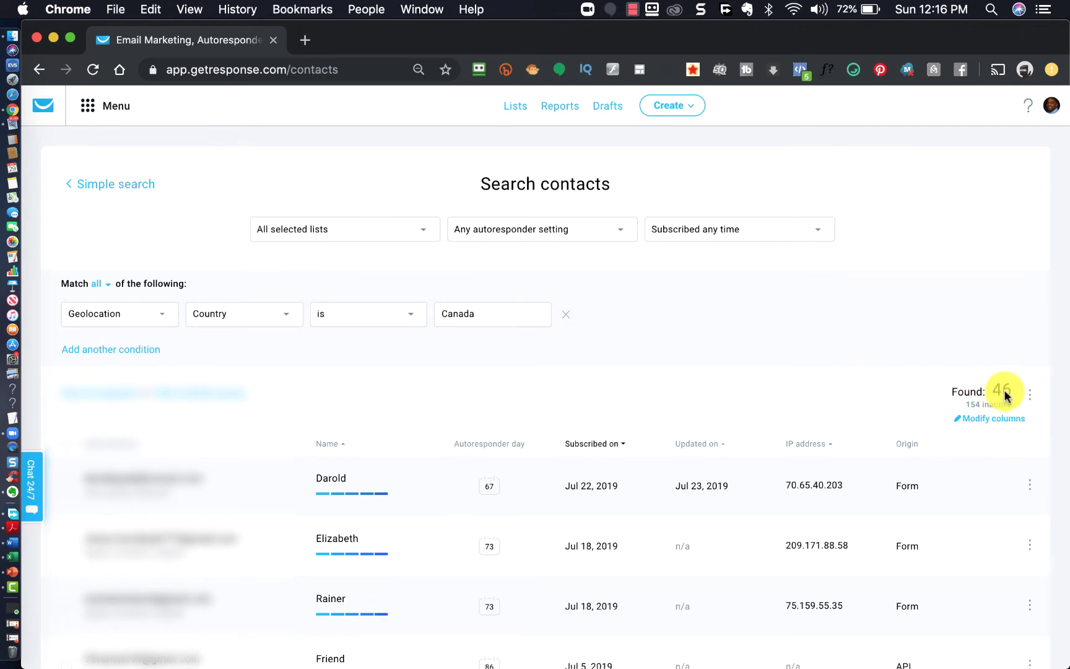
left_click(1028, 394)
left_click(891, 353)
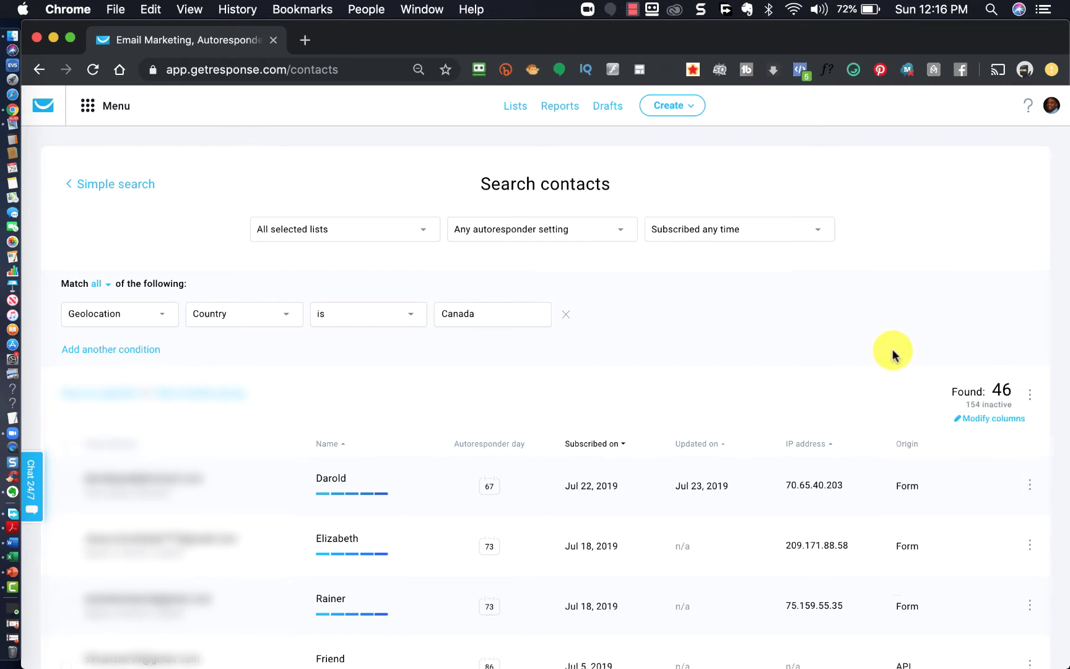
left_click(1028, 394)
left_click(925, 322)
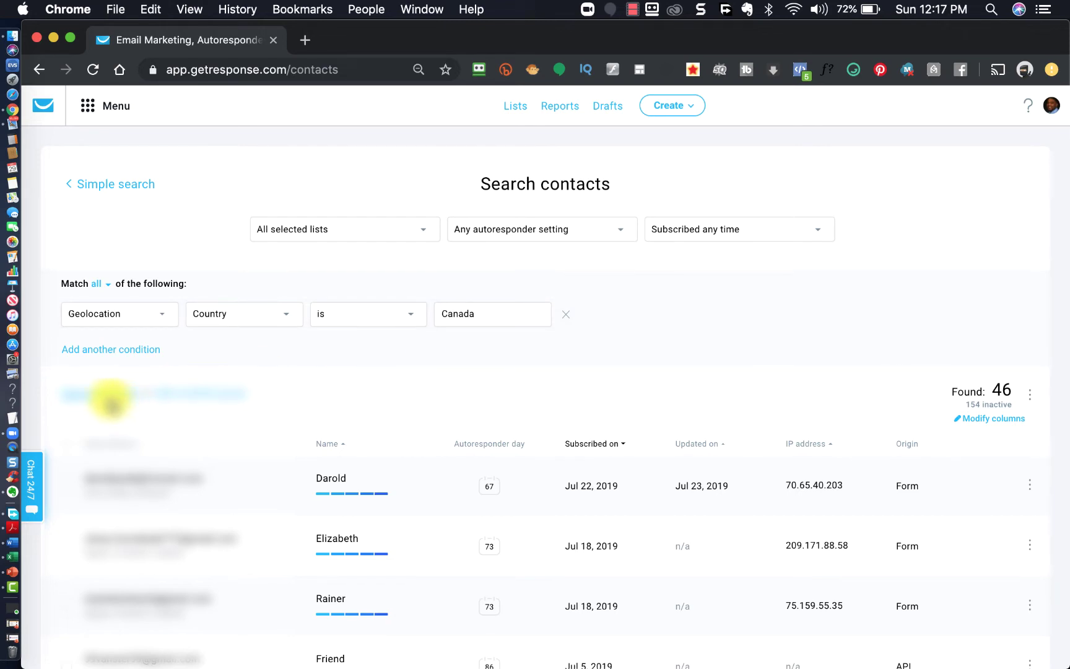
Step: Name a new segment of the filtered contacts "Canada Only" and cancel without saving it
left_click(110, 399)
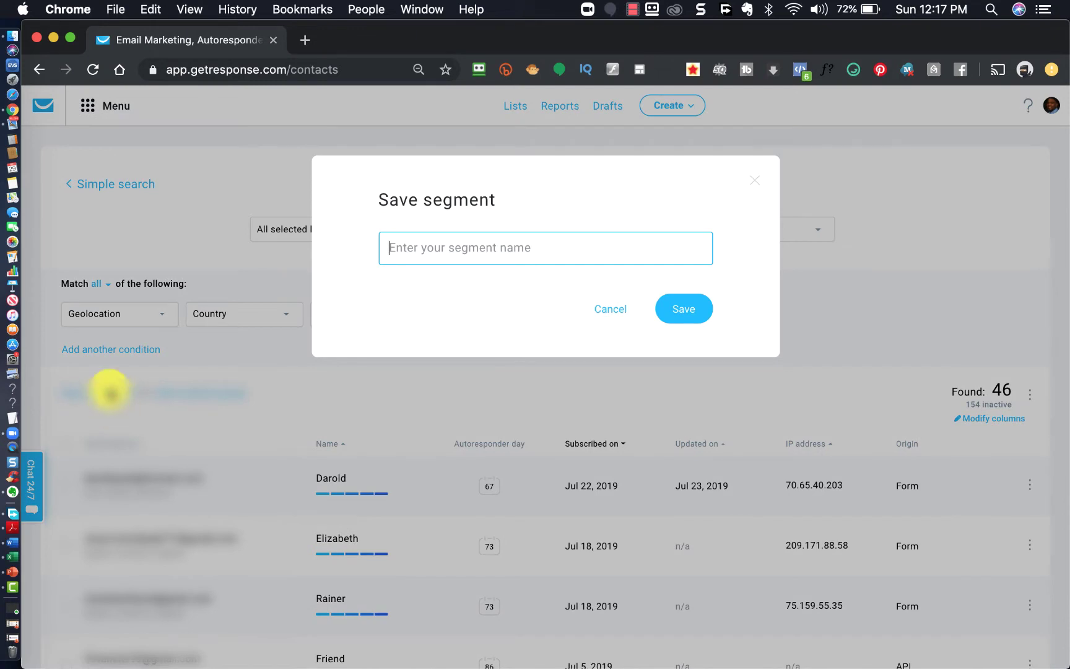
type("Canadi")
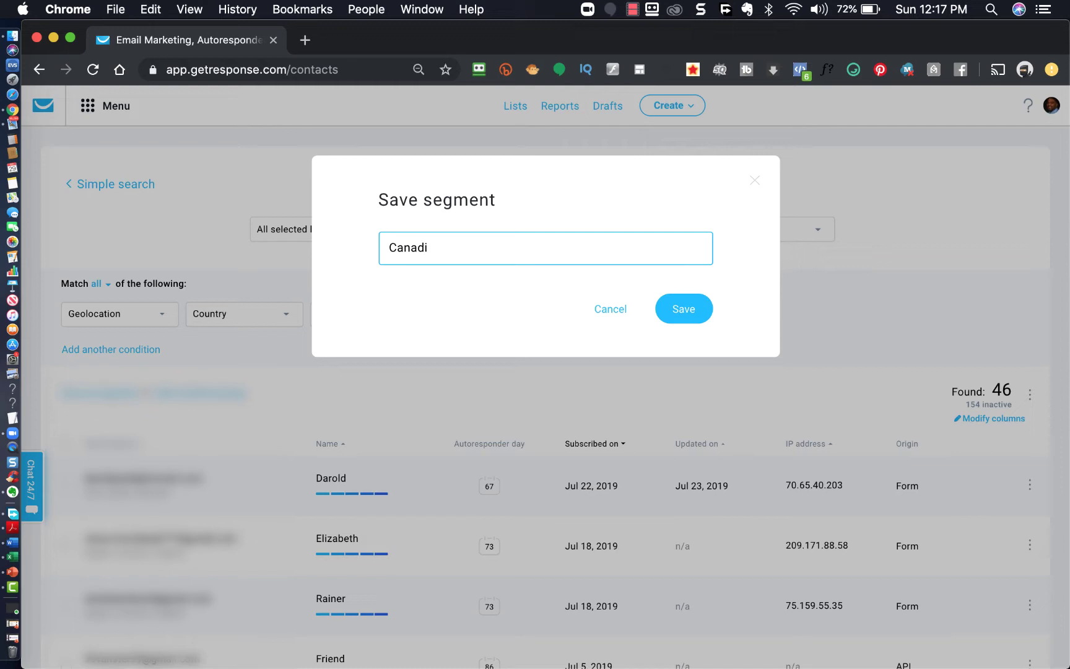
type("an Leads")
key("BackSpace")
key("BackSpace")
key("BackSpace")
key("BackSpace")
key("BackSpace")
key("BackSpace")
key("BackSpace")
key("BackSpace")
key("BackSpace")
key("BackSpace")
type("da Only")
left_click(590, 308)
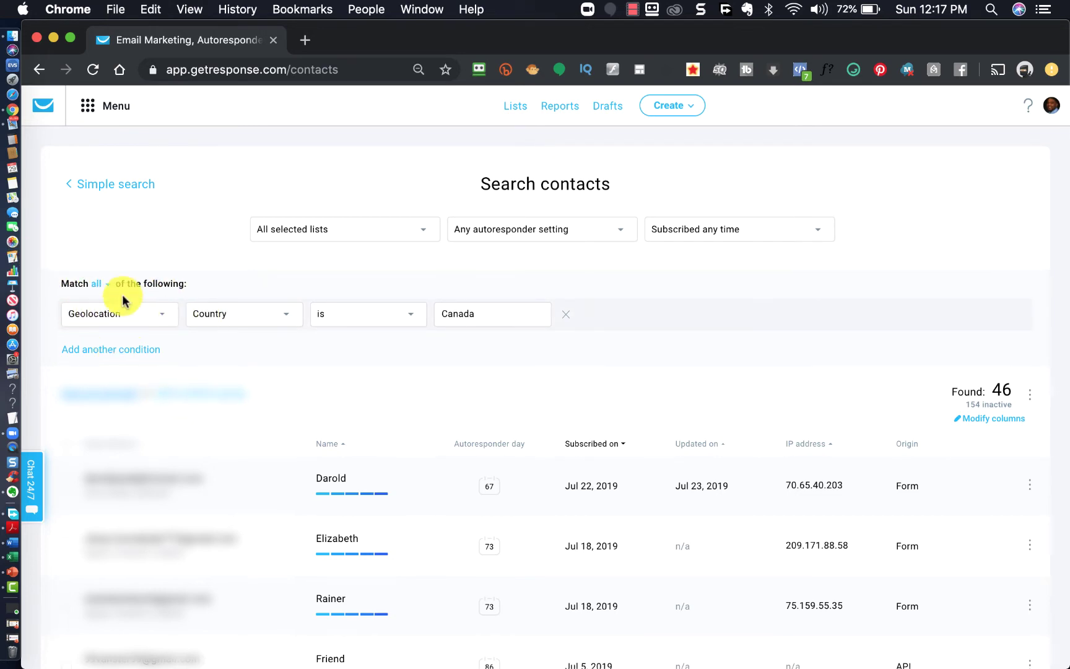
Step: Change the country condition to United States and apply the filter
left_click(465, 308)
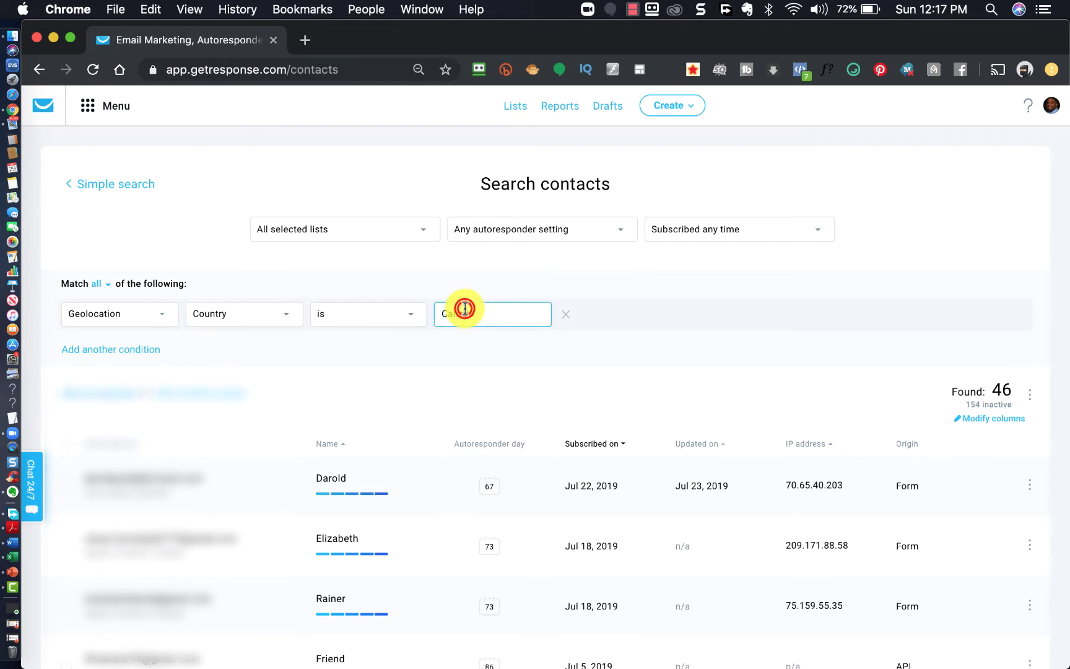
type("United States")
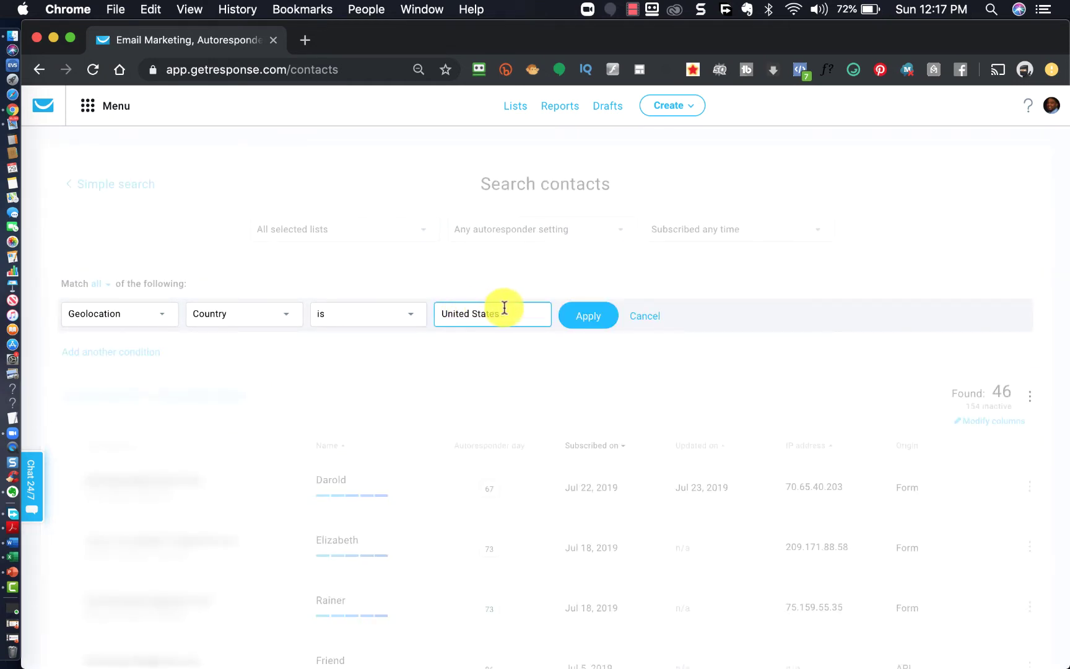
left_click(592, 317)
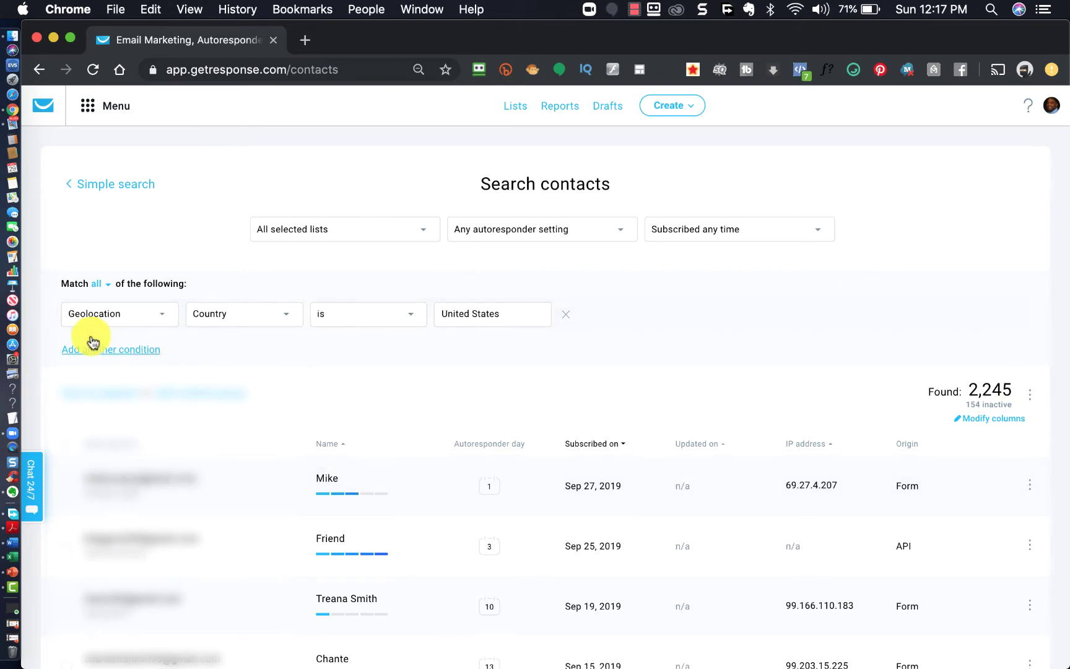
Step: Name a new segment of the United States contacts "USA ONLY LEADS" and cancel without saving it
left_click(105, 393)
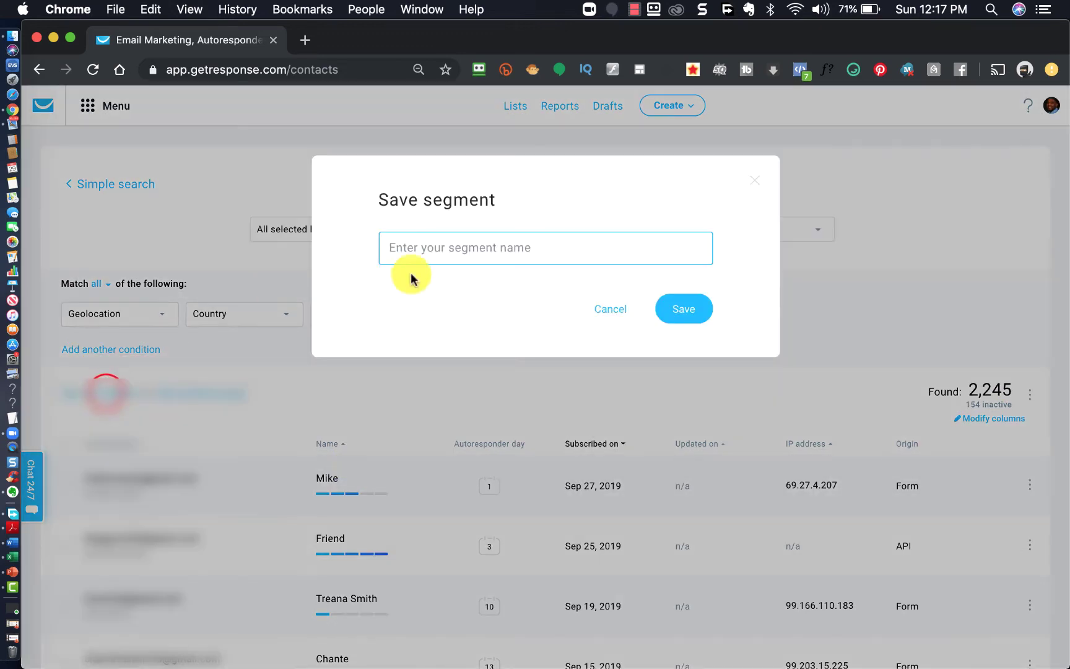
left_click(420, 254)
type("US")
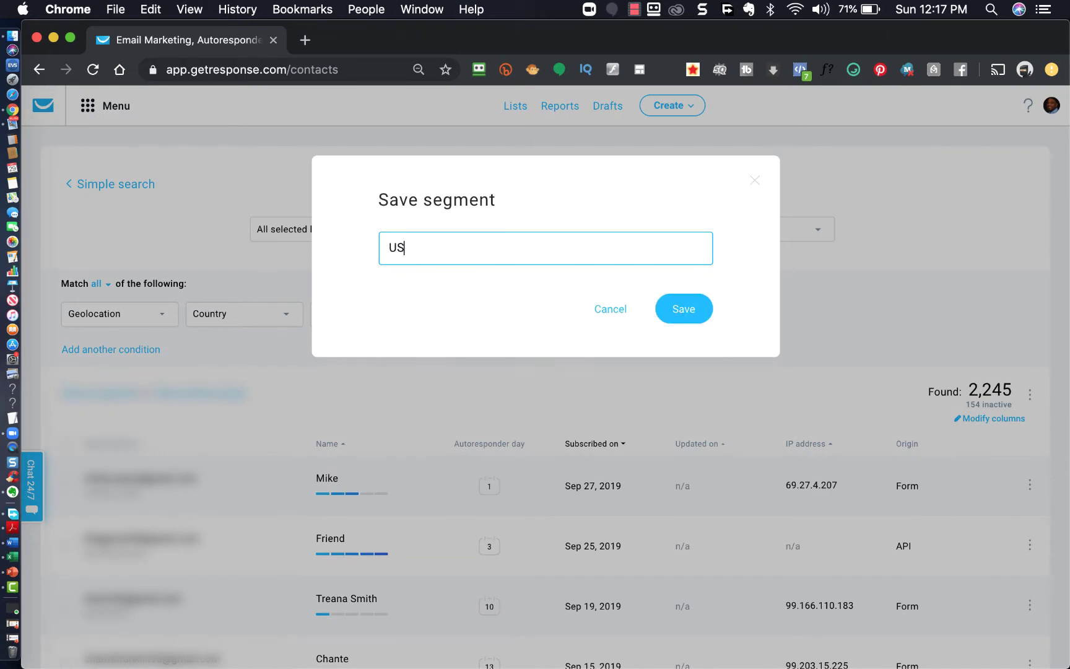
type("A o")
type(" ONIY")
key("BackSpace")
key("BackSpace")
type("LY LEADS")
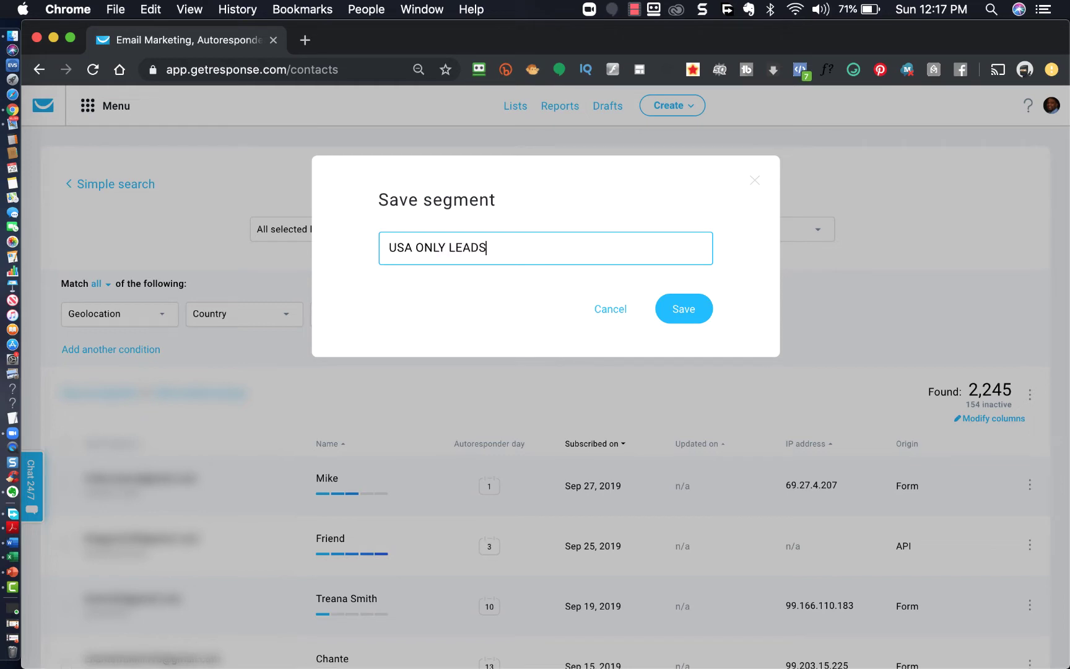
left_click(615, 311)
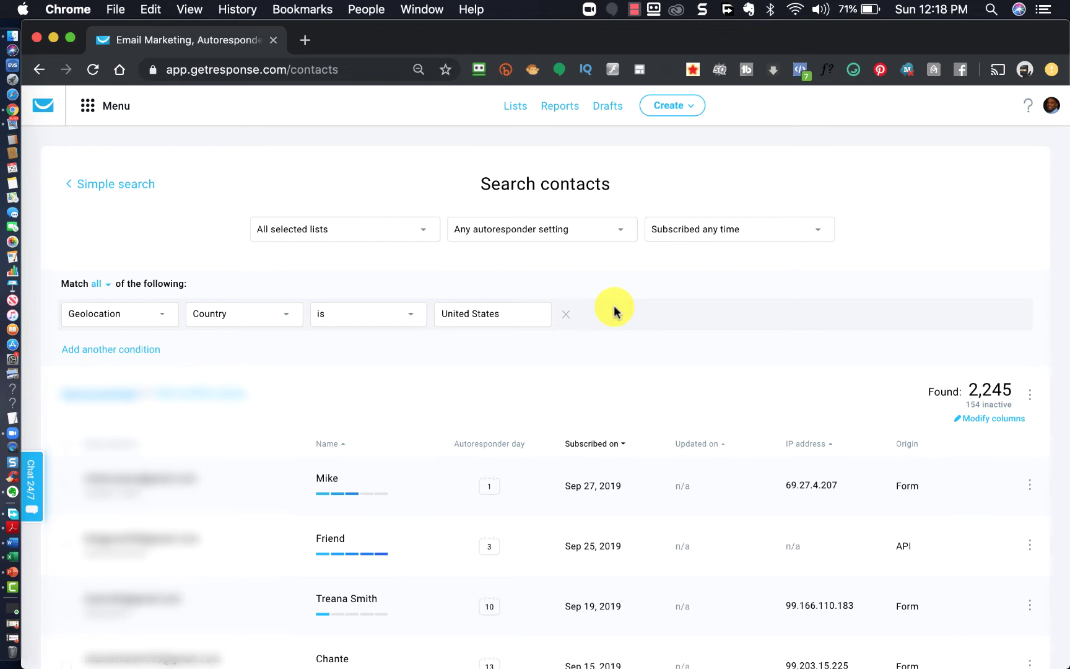
Step: Change the country condition to United Kingdom and apply the filter
left_click(474, 309)
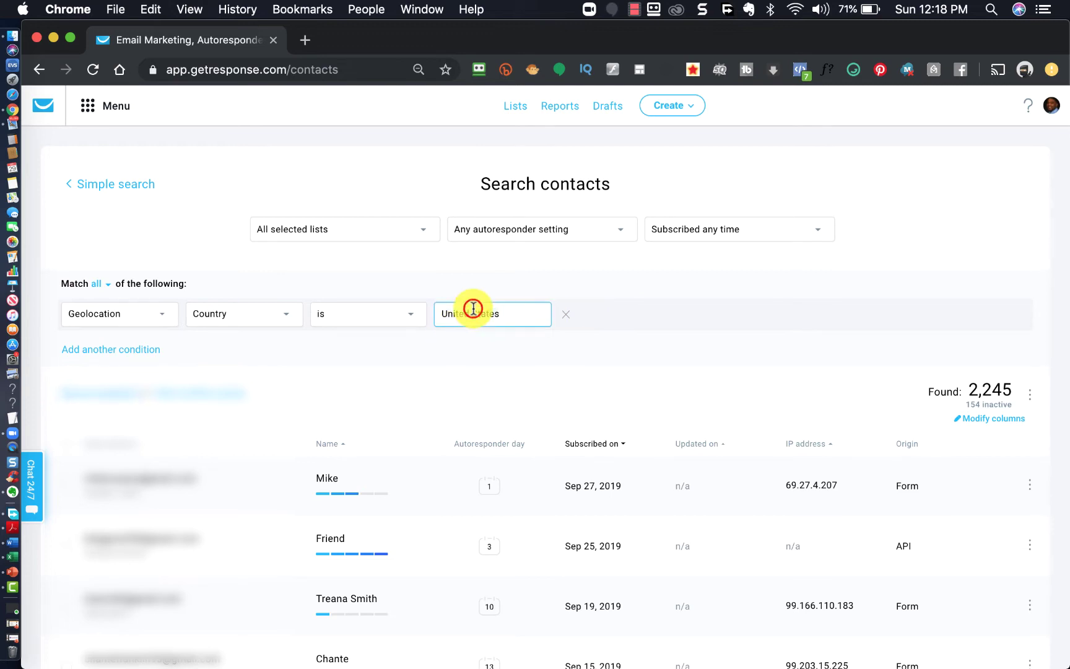
type("Un")
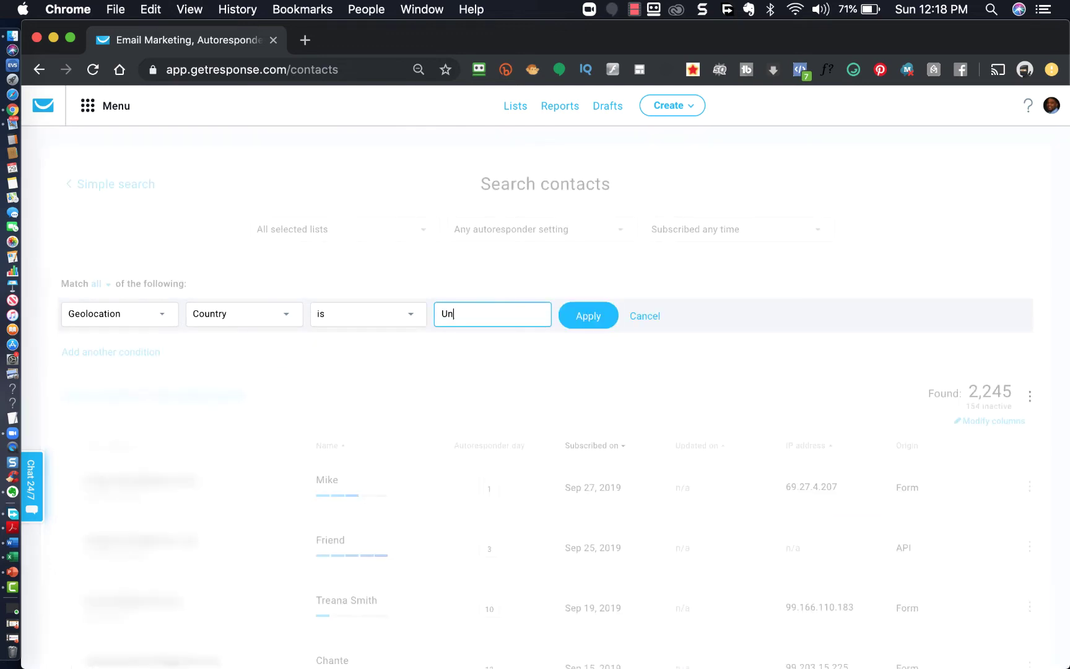
type("ited King")
type("don")
left_click(575, 319)
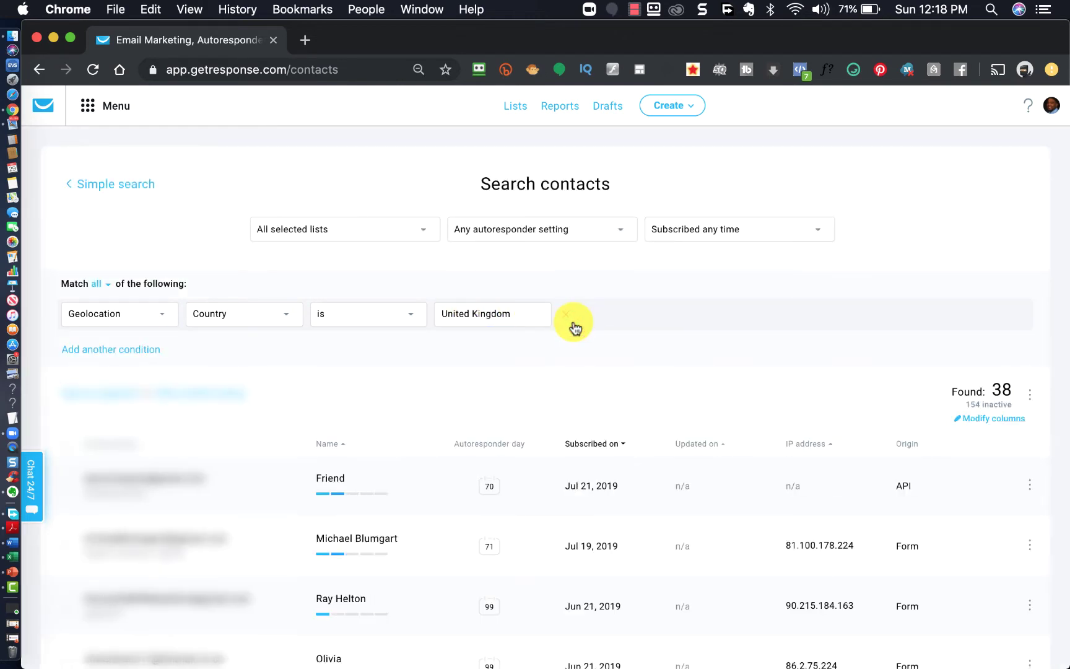
Step: Change the country condition to New Zealand and apply the filter
left_click(484, 309)
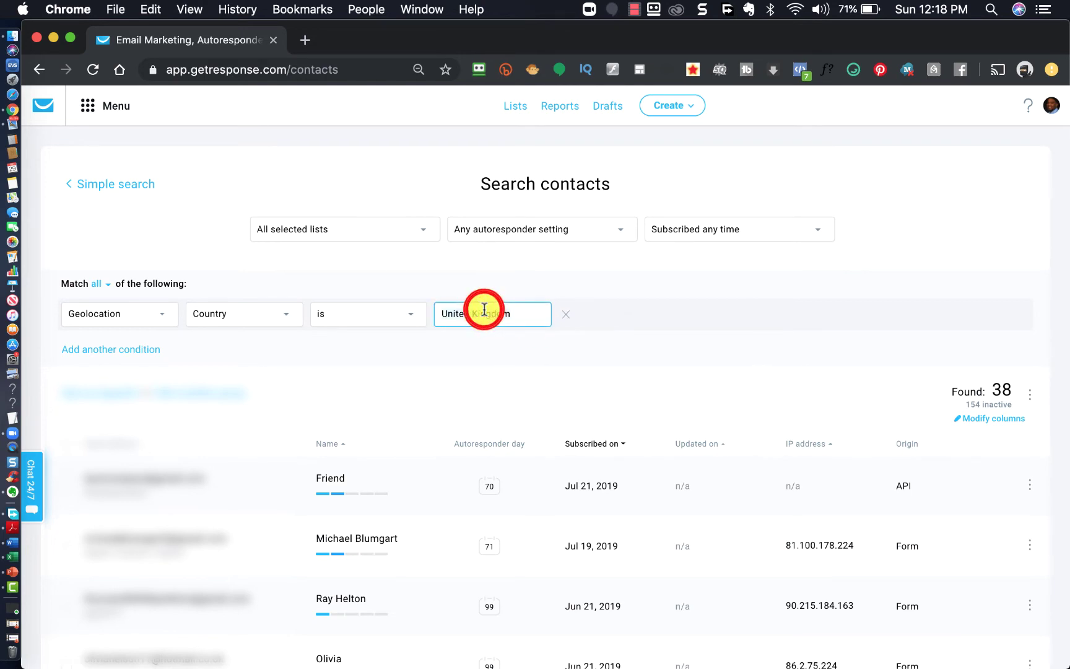
key("super+a")
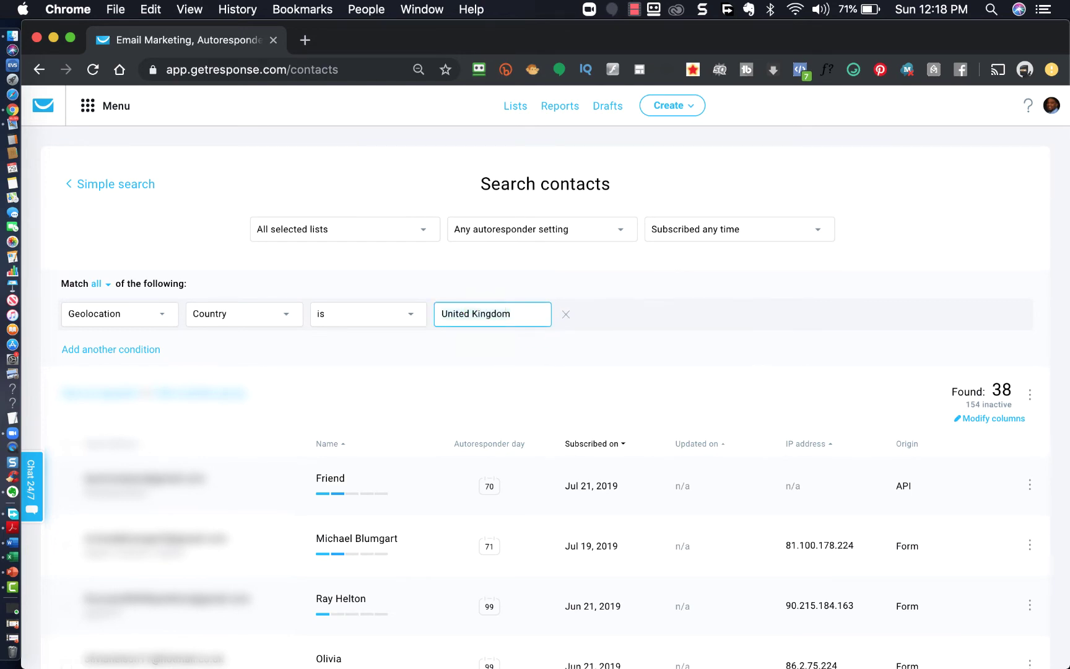
type("New Zealand")
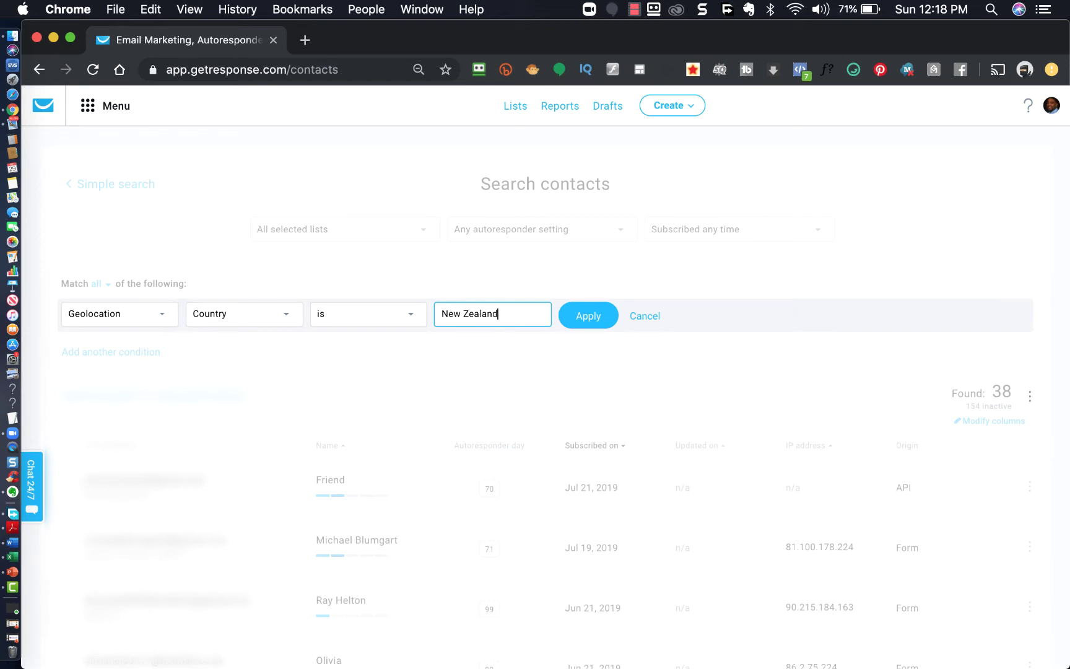
left_click(593, 317)
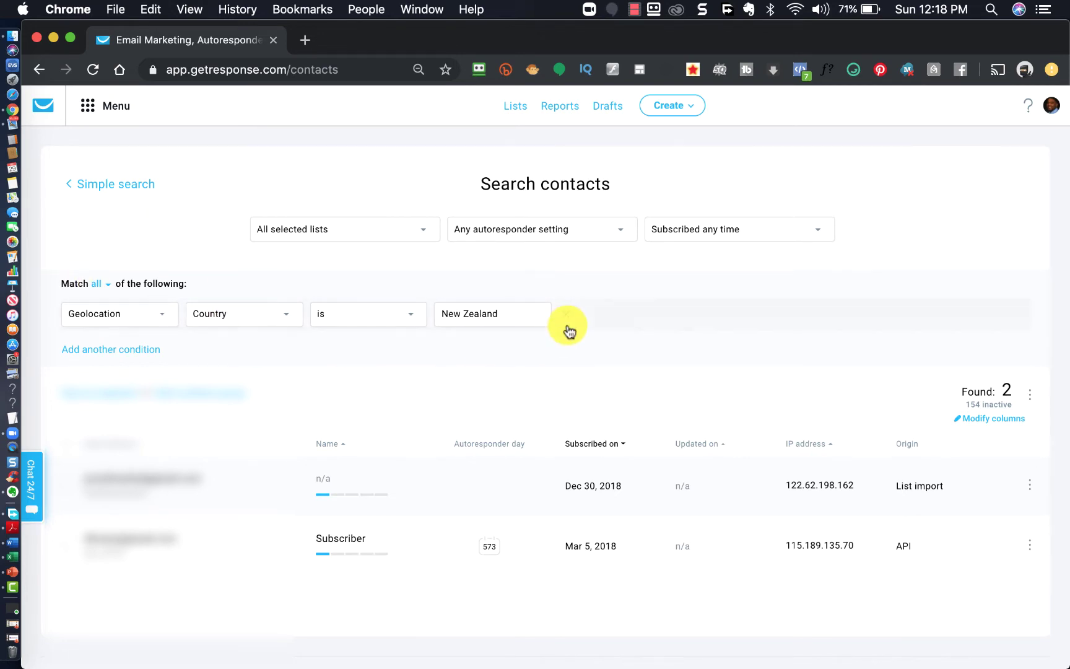
Step: Set the country condition back to Canada and apply the filter
left_click(499, 314)
triple_click(500, 314)
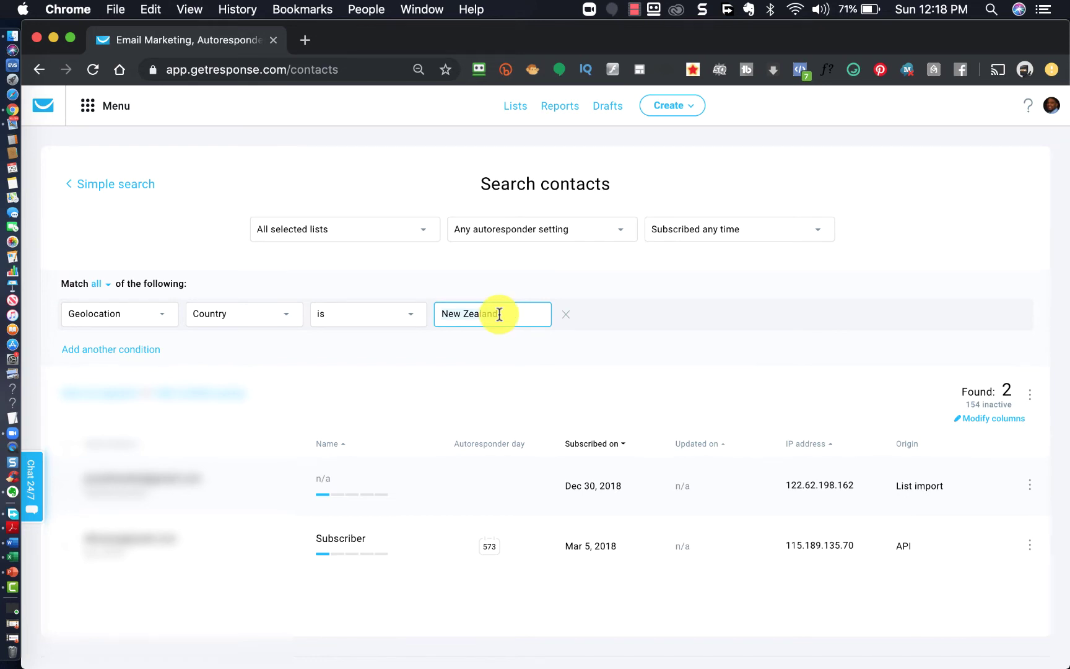
type("Canada")
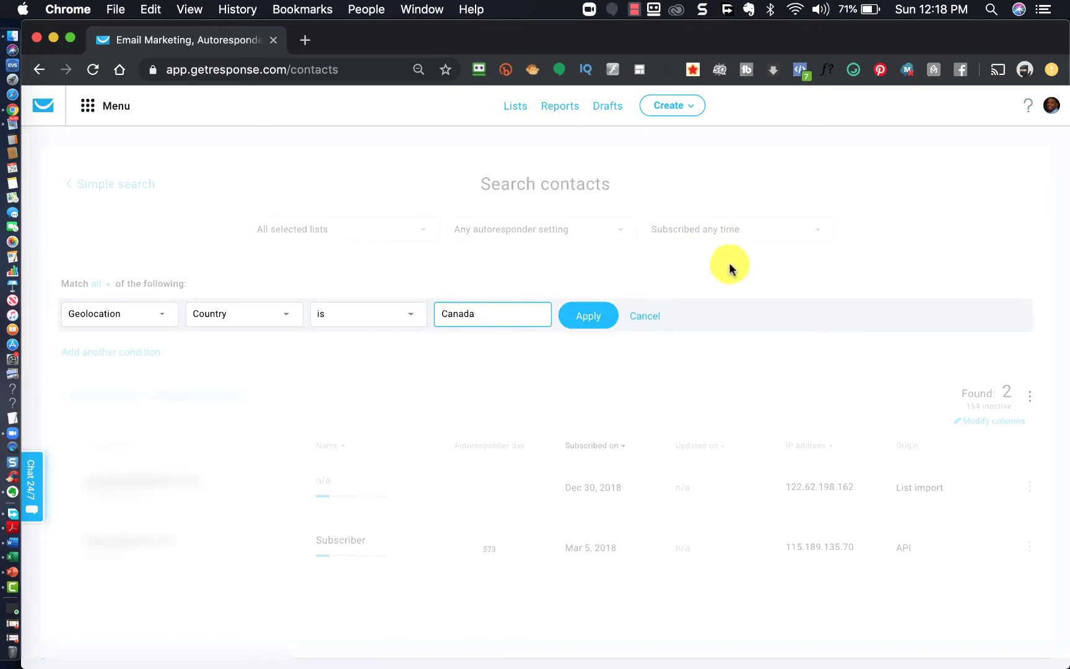
left_click(576, 315)
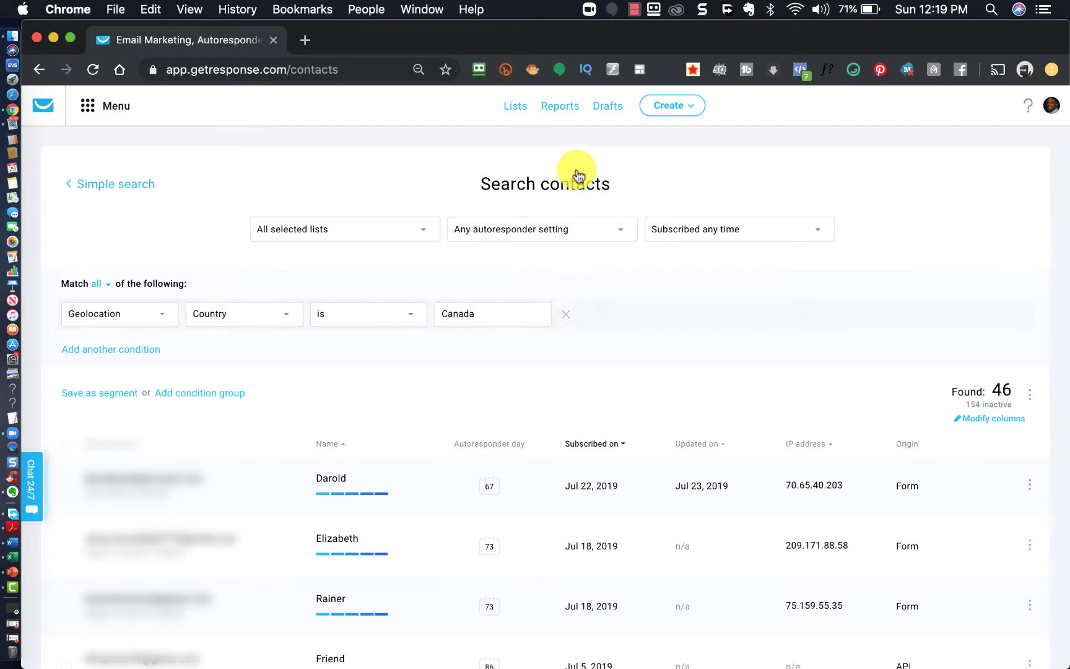
Step: Create a newsletter with the drag-and-drop email editor and link it to the legendary_marketer list
left_click(658, 111)
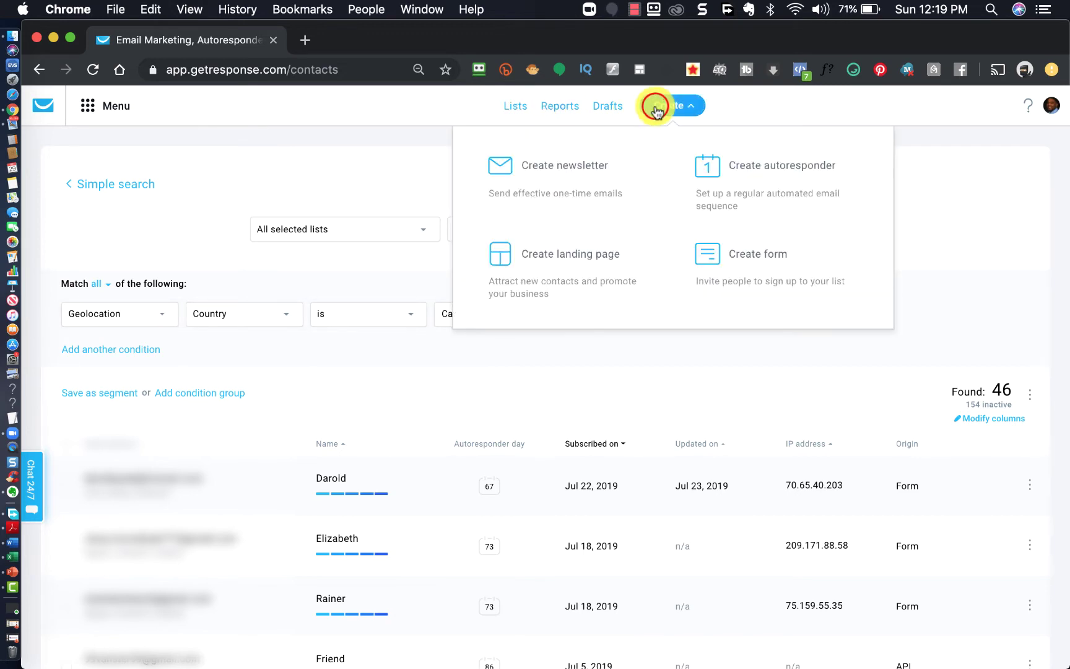
left_click(555, 163)
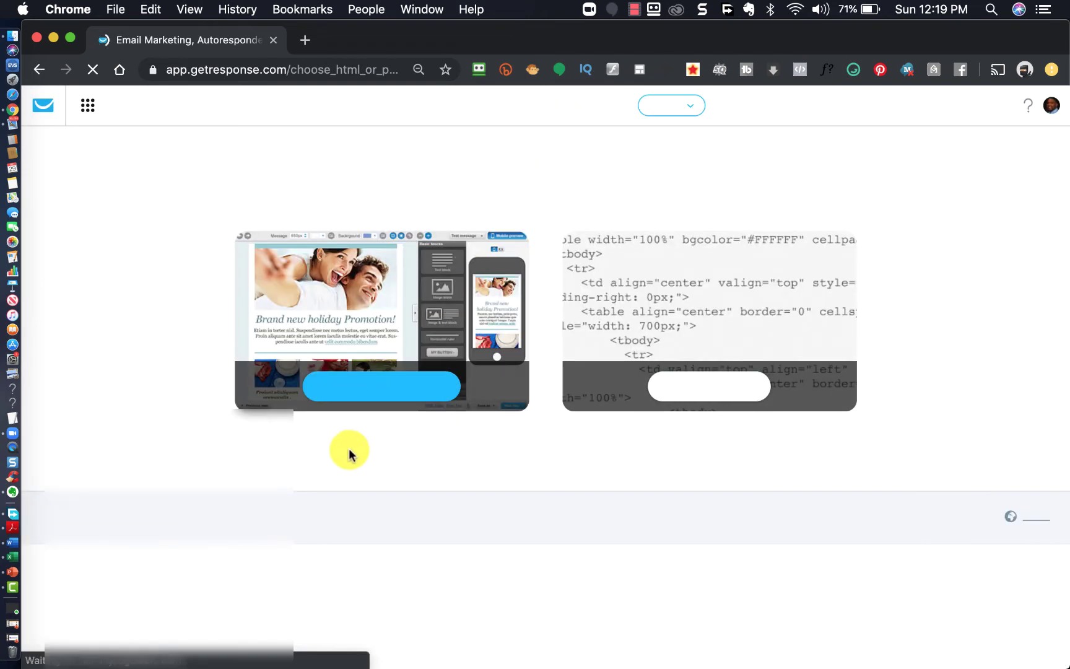
left_click(356, 406)
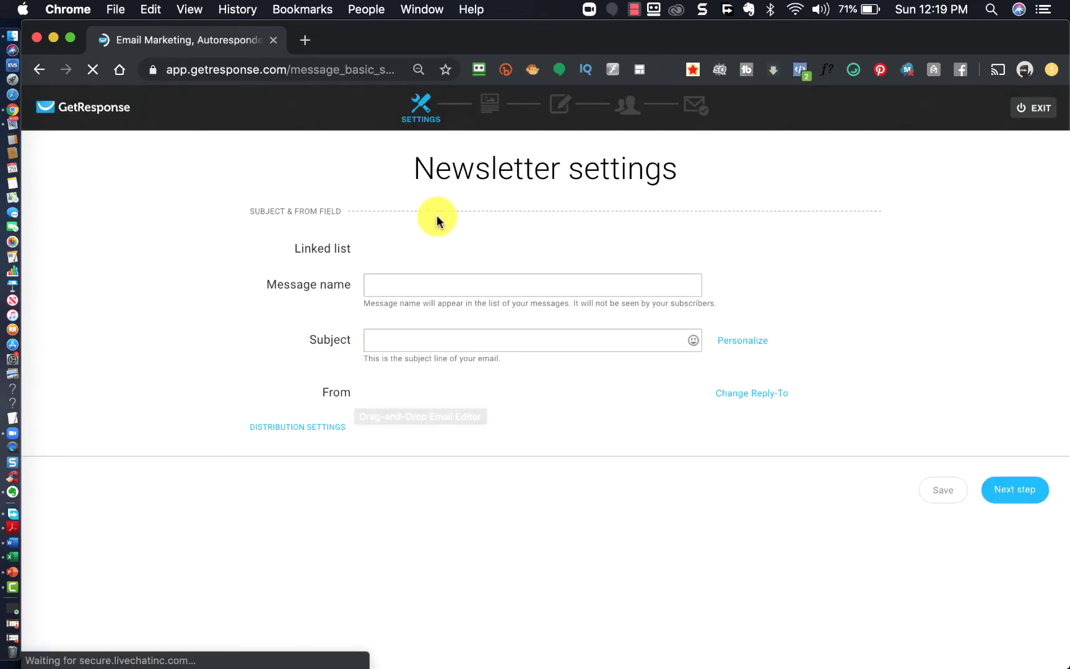
left_click(446, 249)
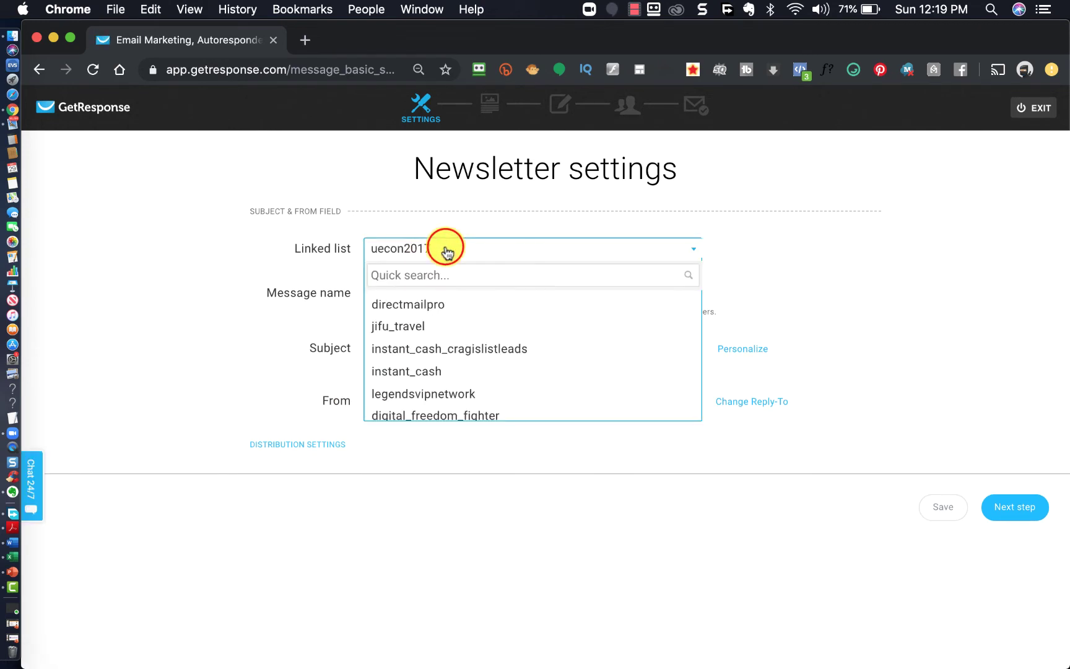
type("legend")
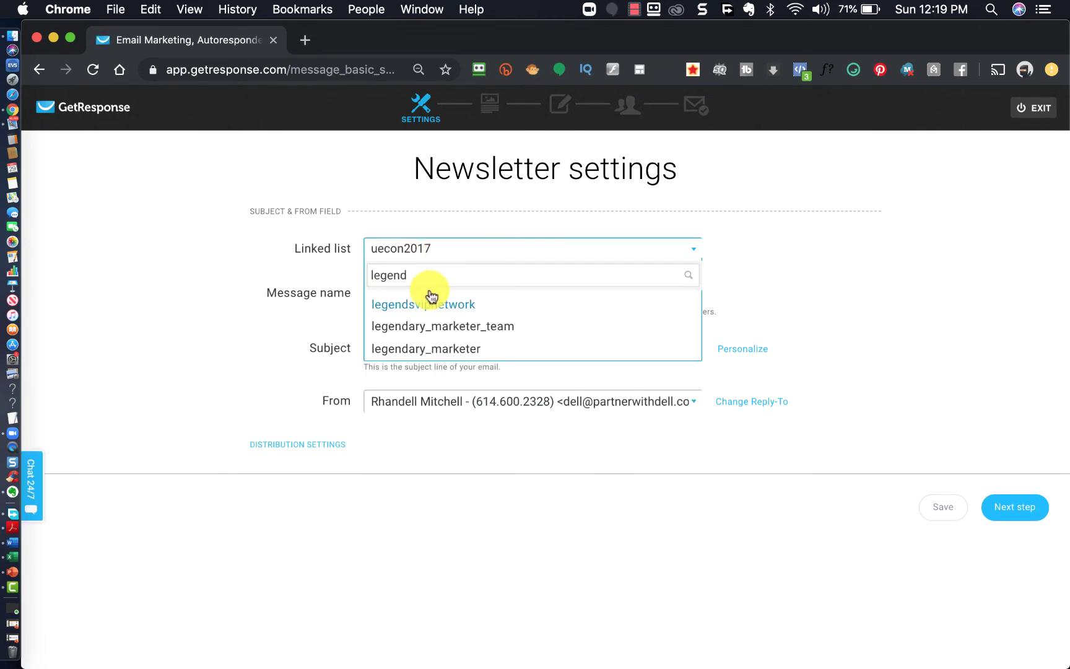
left_click(450, 347)
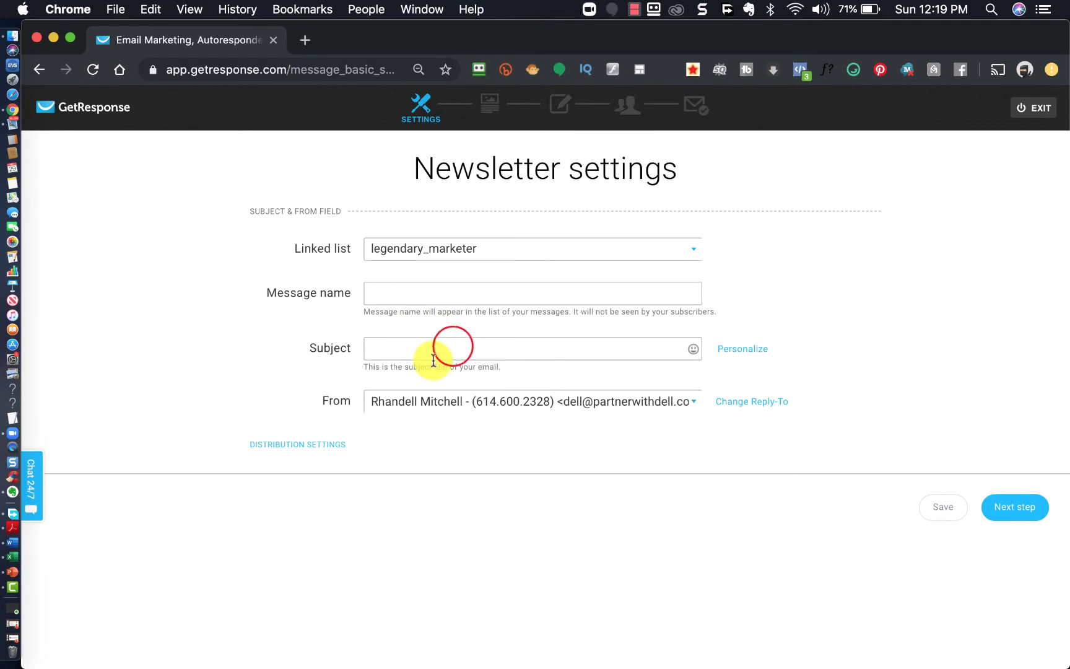
Step: Set the newsletter's subject to "this company will pay you!" and its message name to "LM Sept 29 2019", then show the subject personalization options
left_click(434, 348)
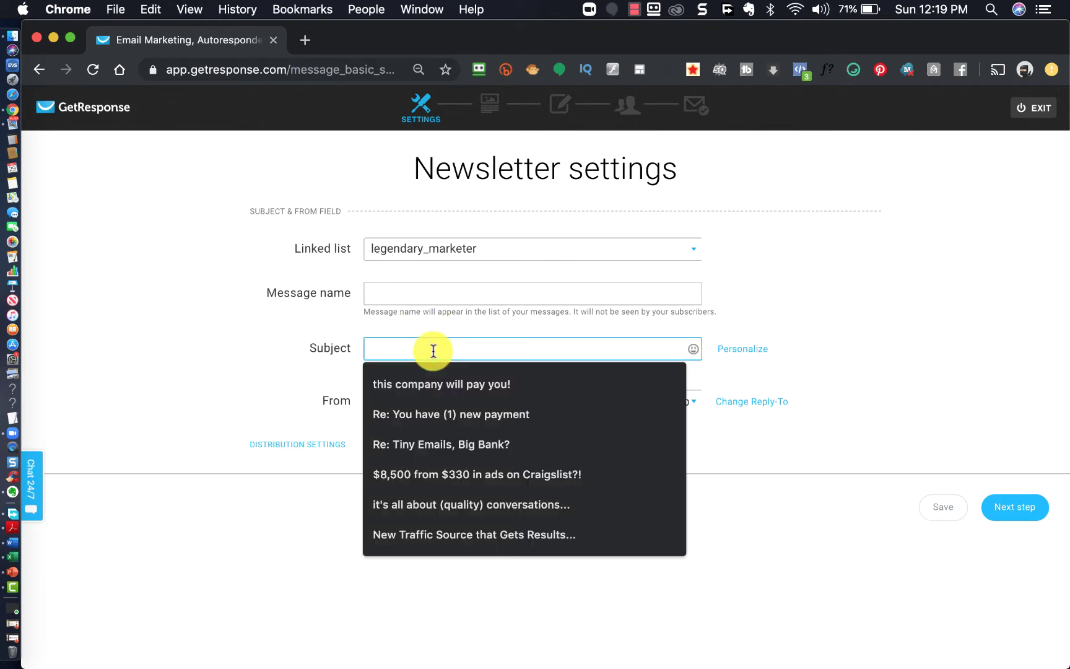
left_click(472, 385)
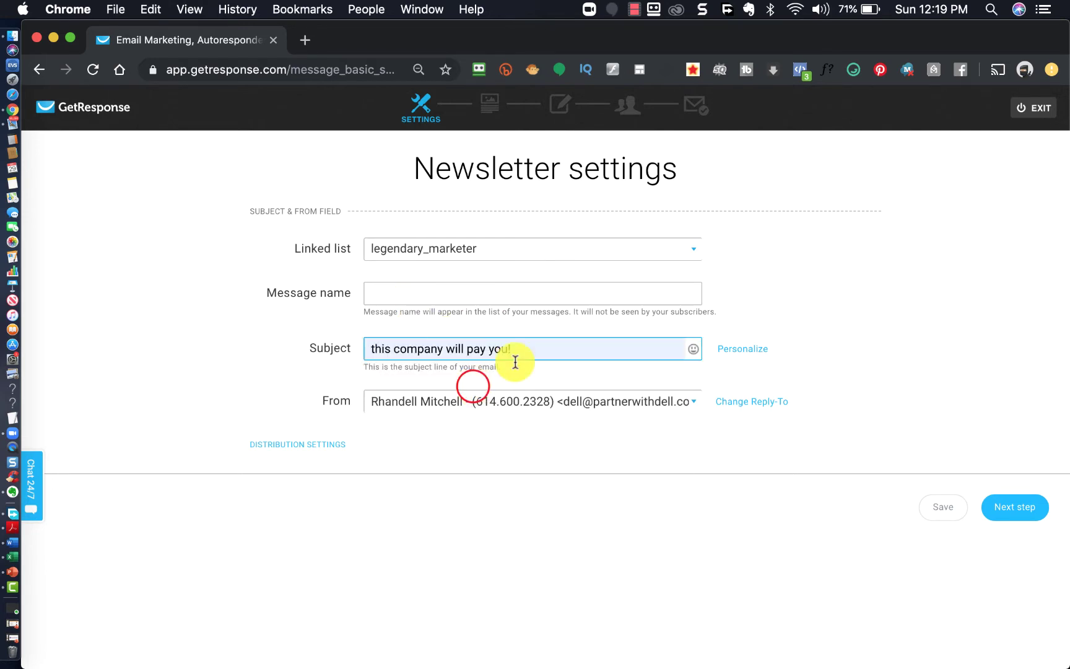
left_click(475, 288)
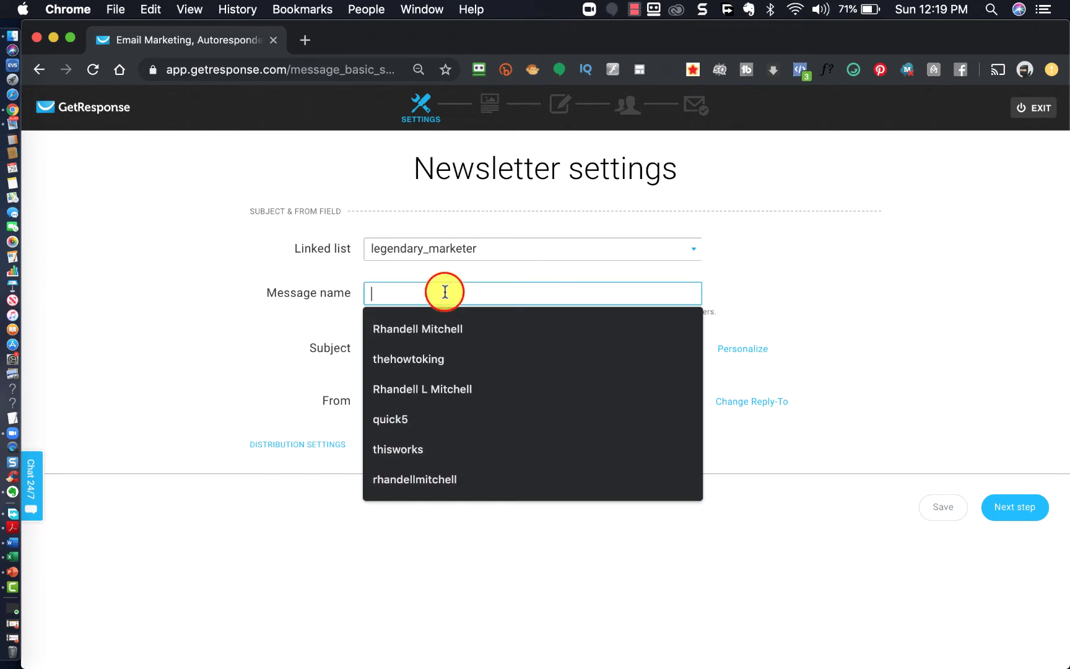
type("LM")
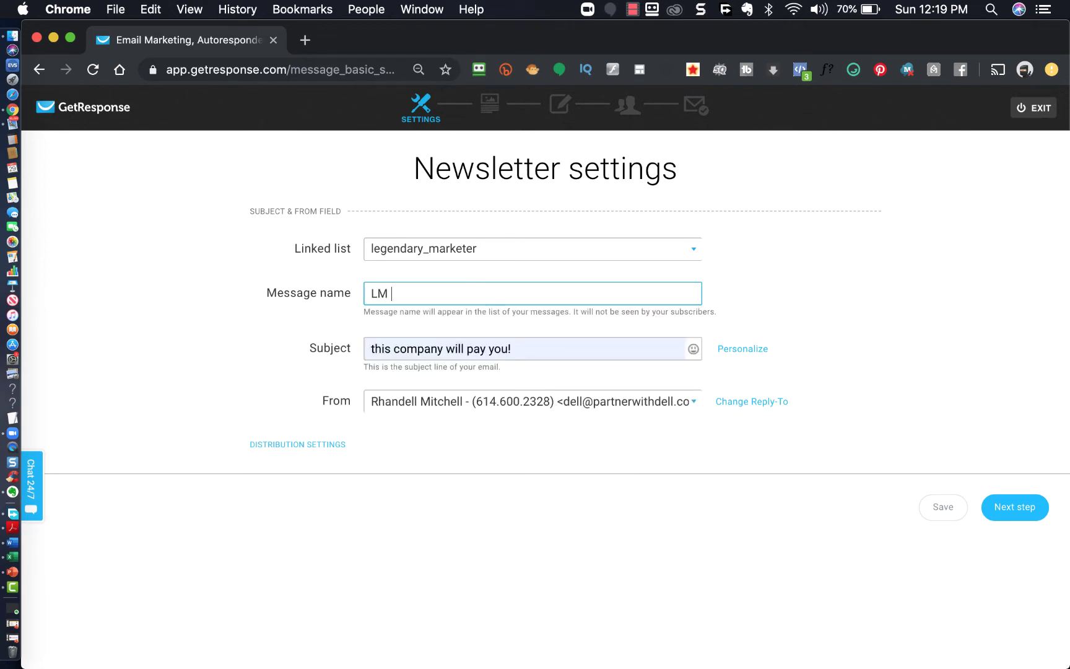
type(" Sept")
type(" 29 20")
type("1")
key("BackSpace")
type("2019")
left_click(744, 349)
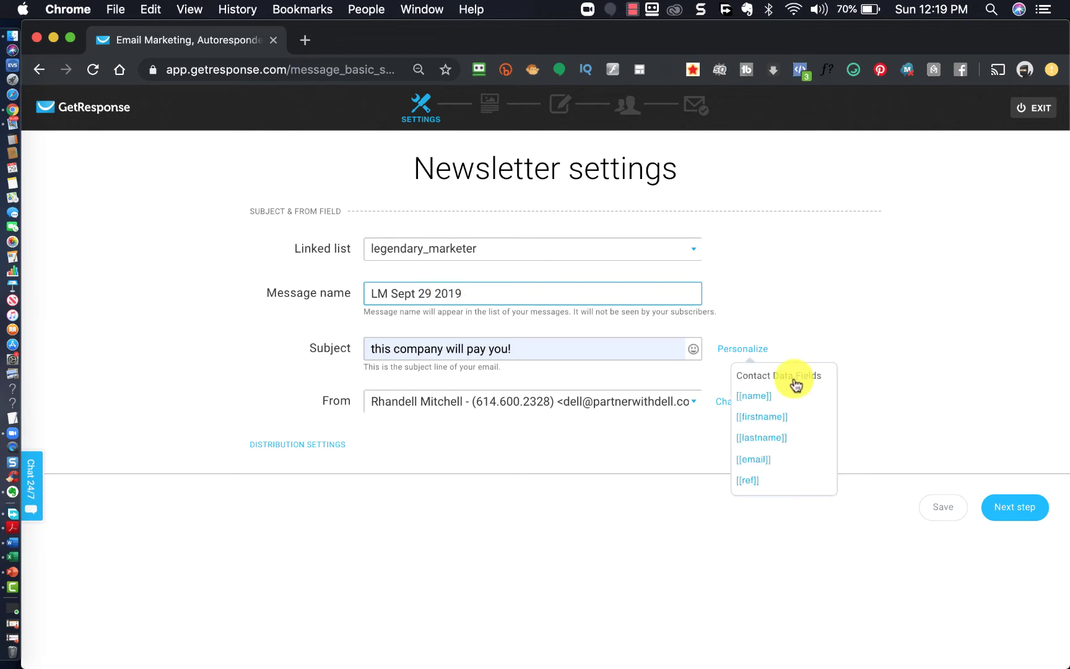
Step: Continue to template selection and use the Blank template from the favorites
left_click(1009, 510)
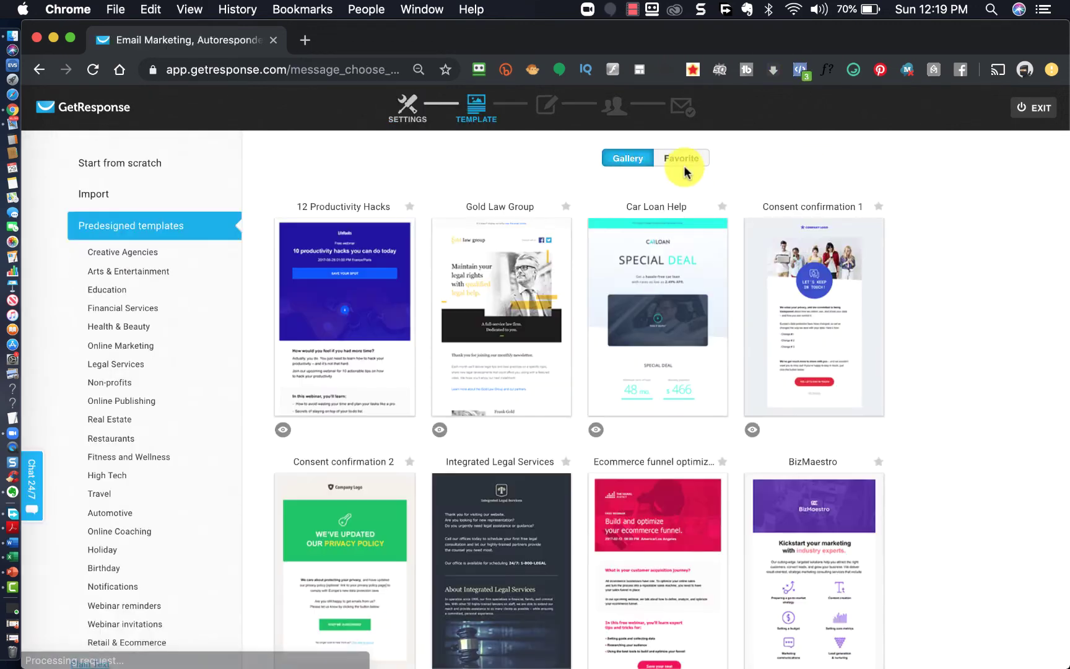
left_click(681, 160)
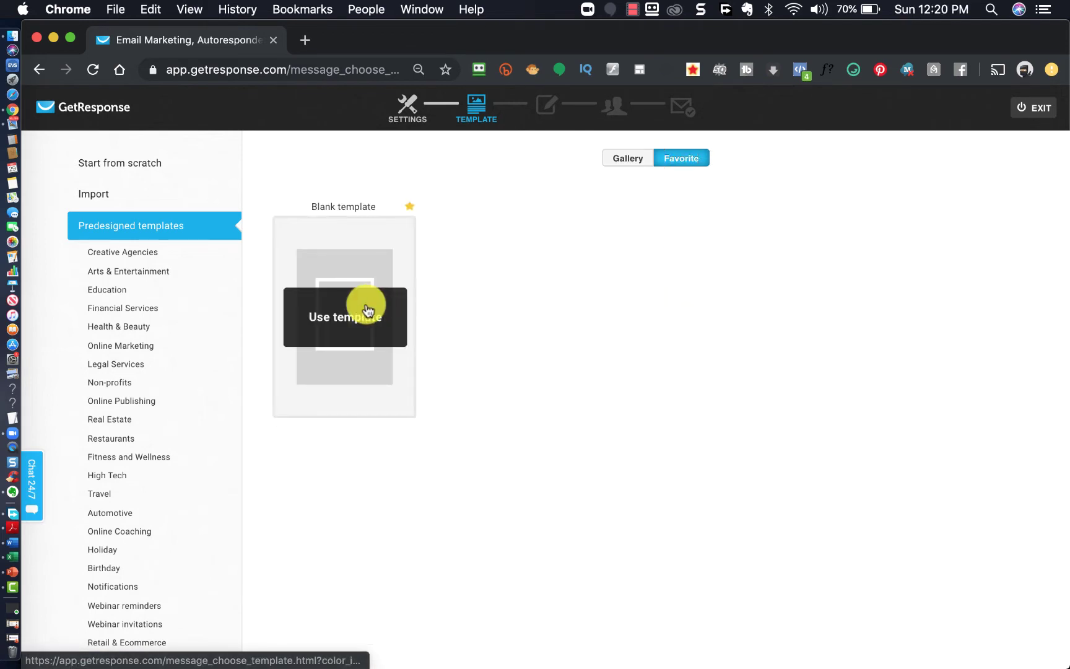
left_click(320, 316)
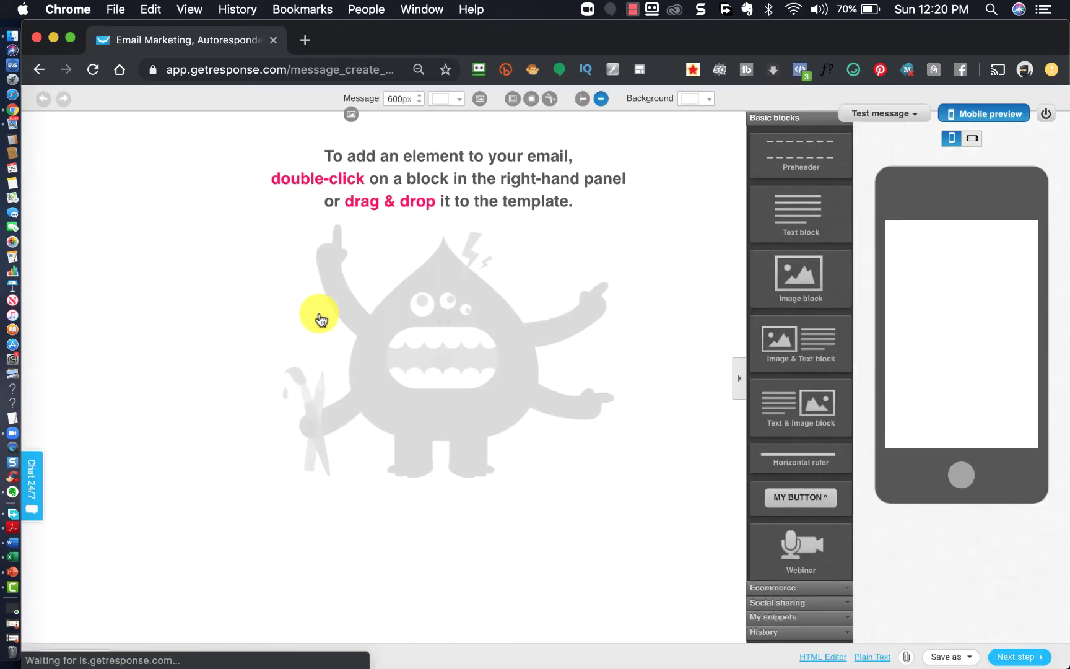
Step: Add a text block to the email and replace its placeholder text with the opening line "This company is still HOT!"
double_click(776, 226)
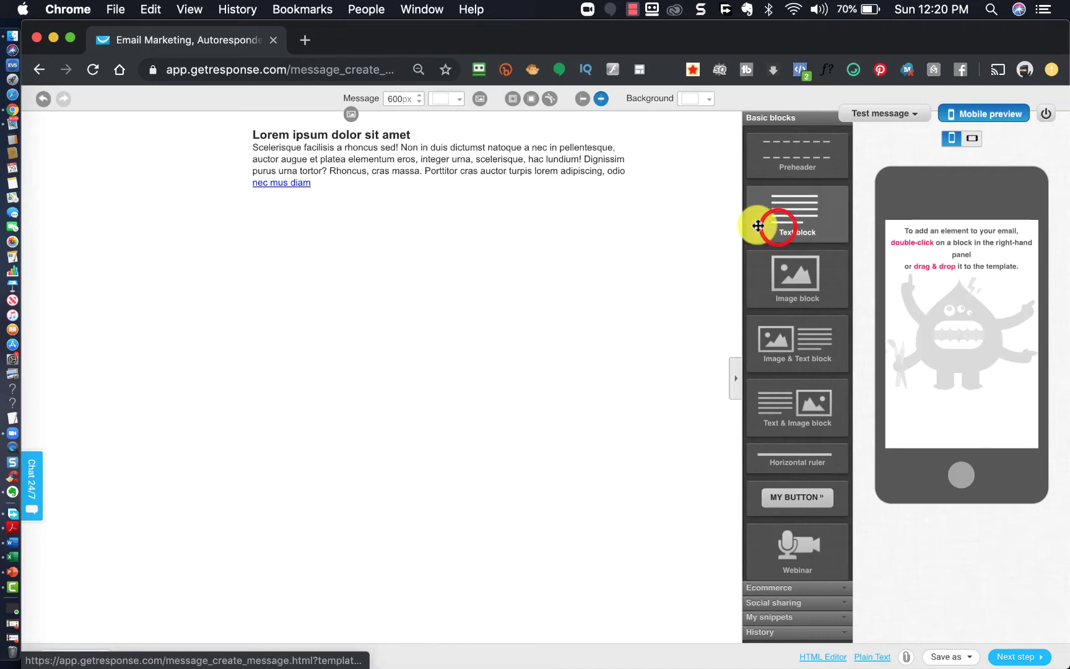
left_click(354, 182)
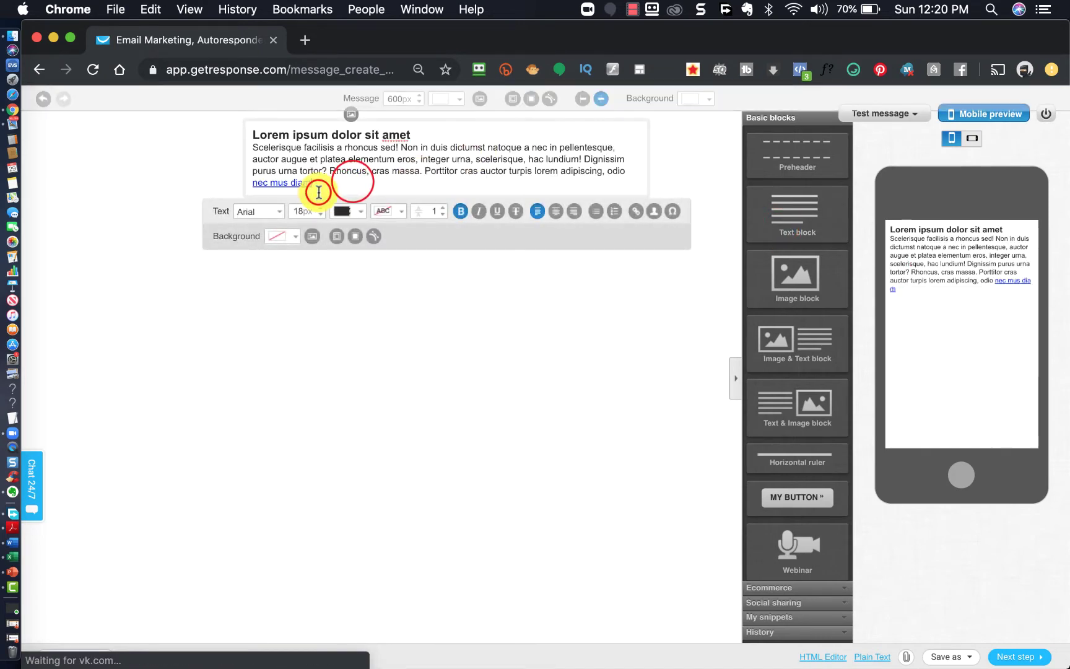
left_click_drag(318, 191, 238, 128)
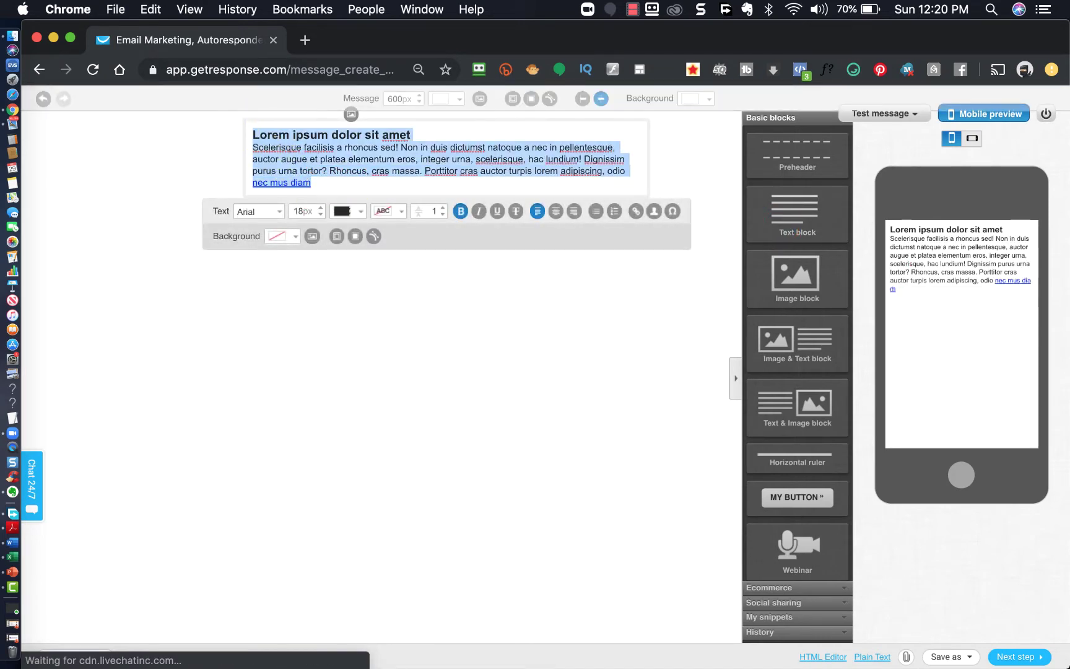
left_click(379, 205)
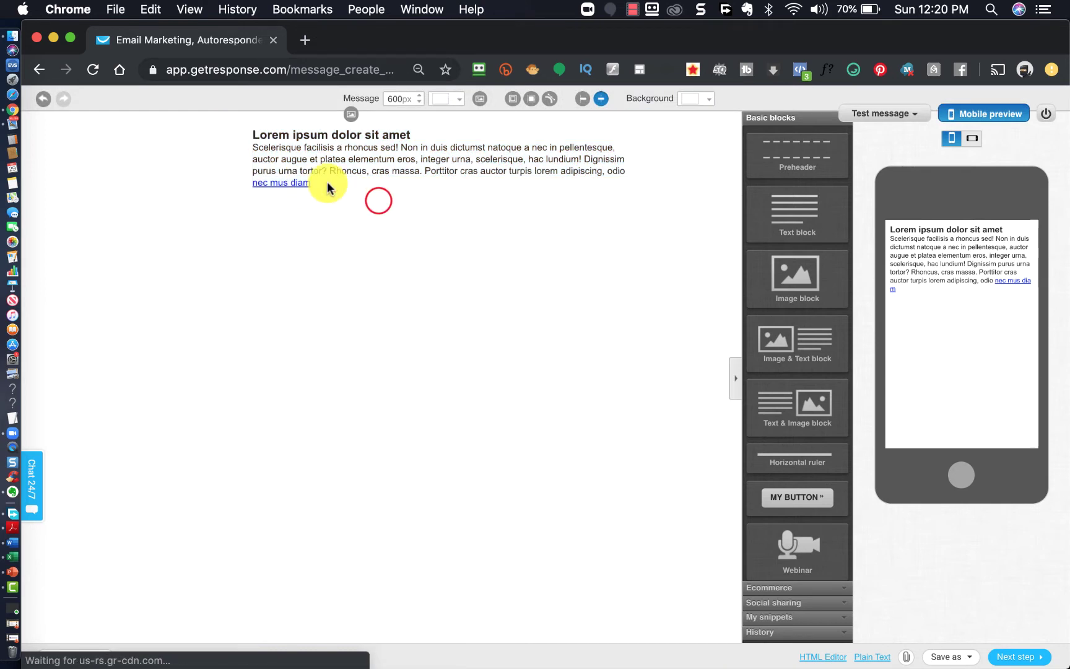
left_click_drag(327, 181, 255, 131)
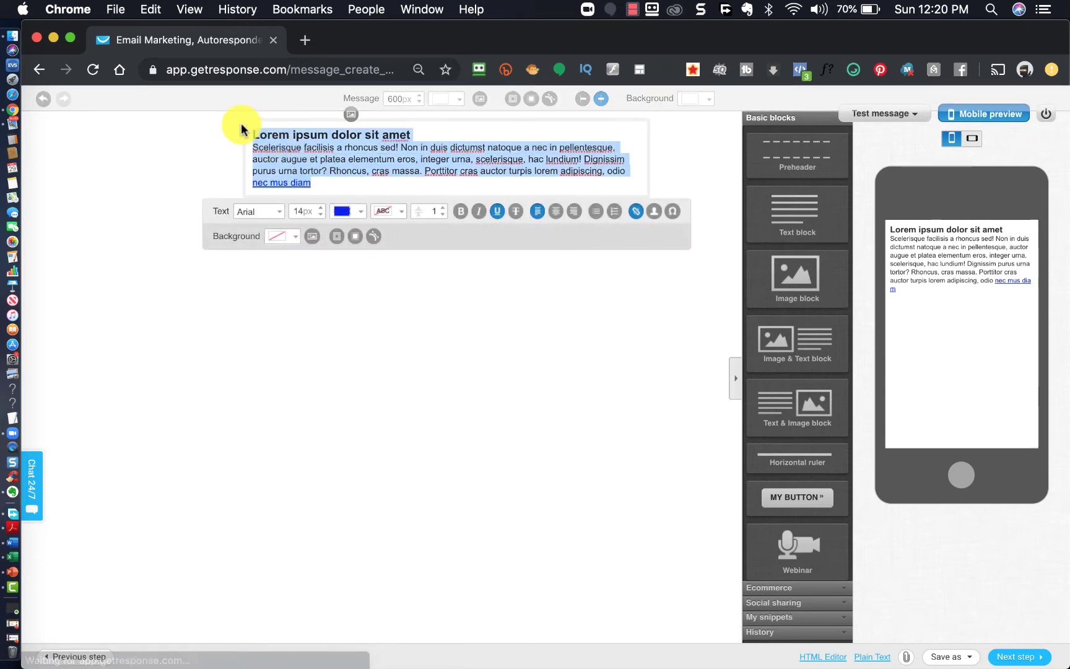
type("This company is still")
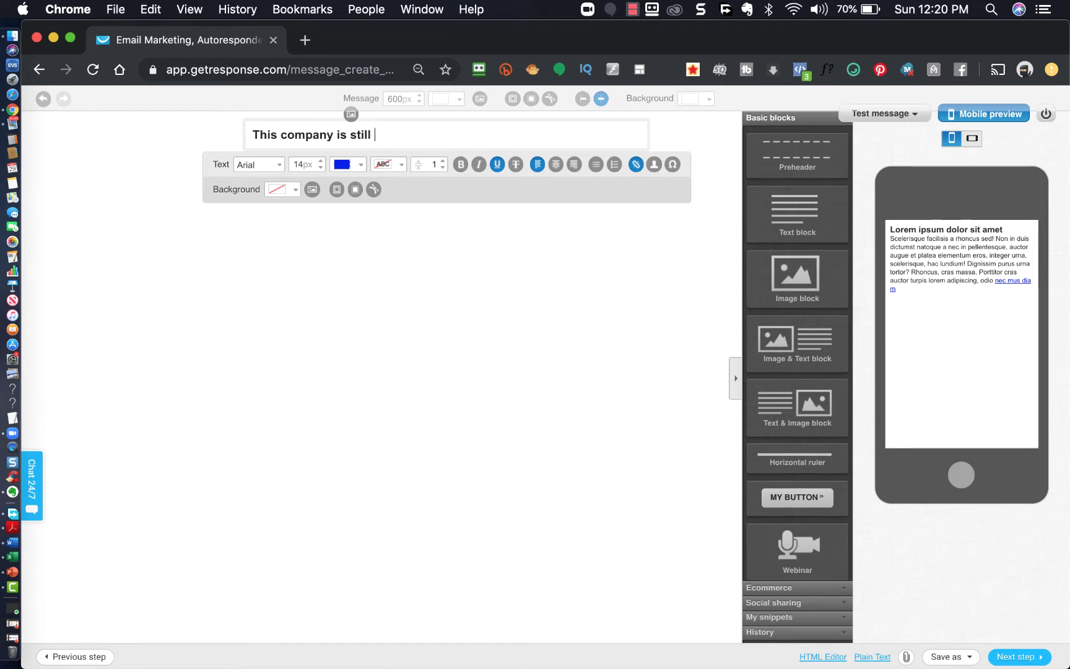
key("Return")
key("Return")
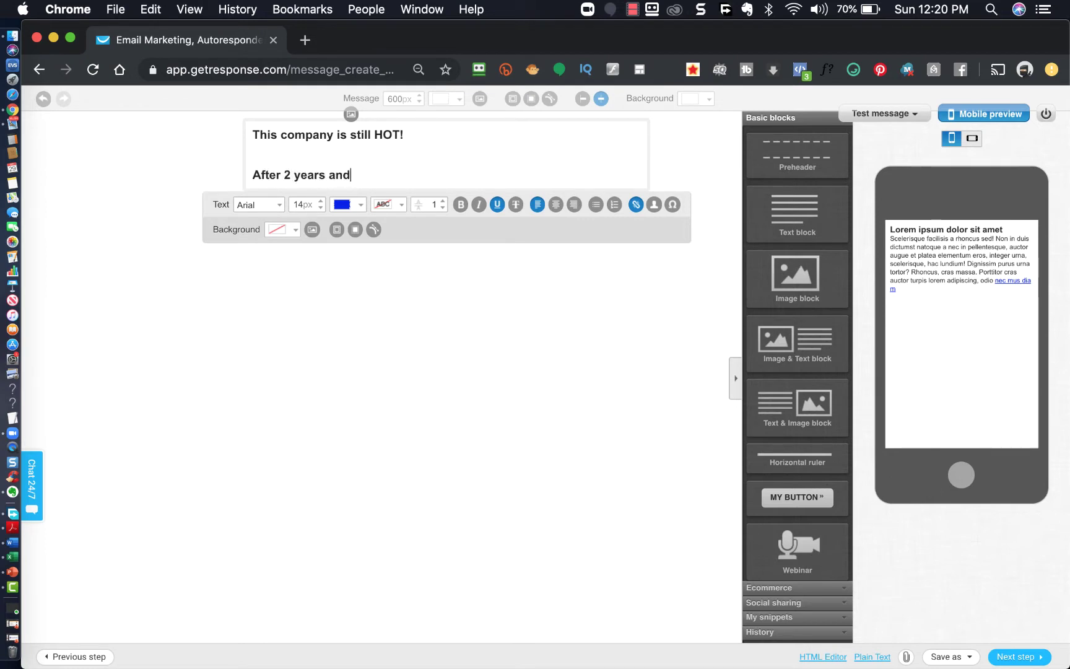
Step: Write the paragraph "After 2 years and taking a 1 year break, the commissions are STILL coming in!" below the opening line
key("Return")
type("1 year break, the commi")
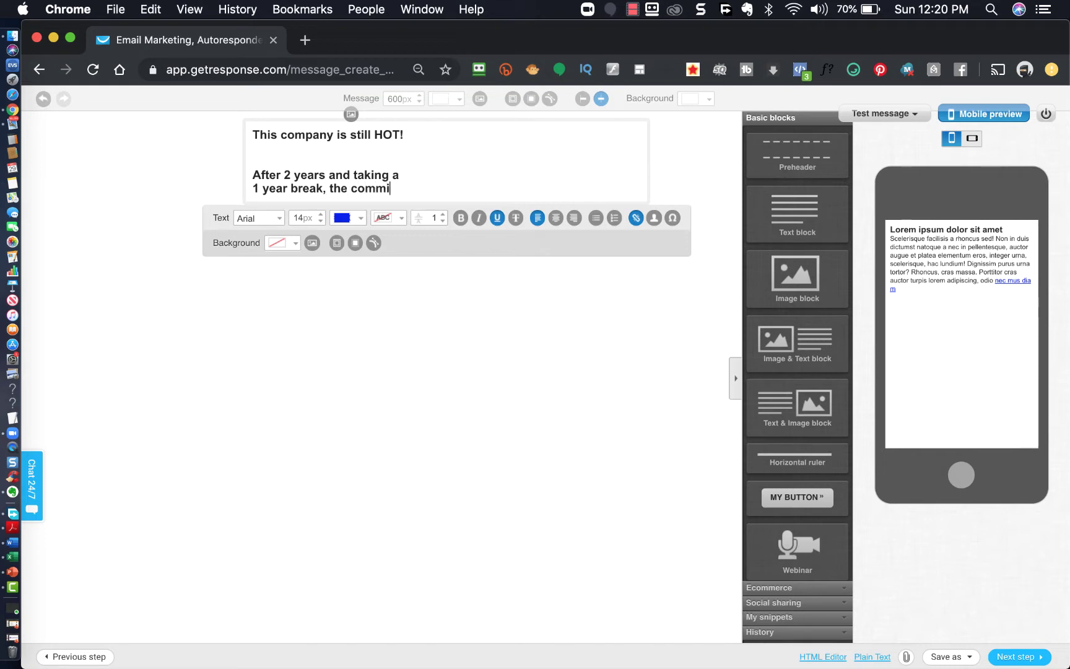
type("ns")
key("Return")
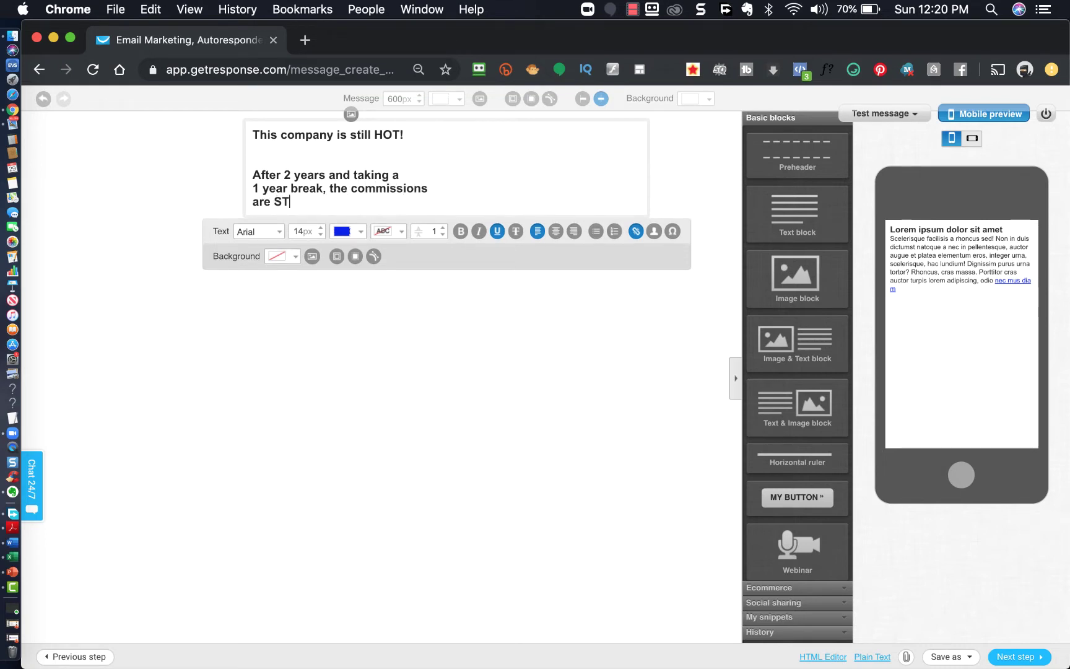
type("are STILL ")
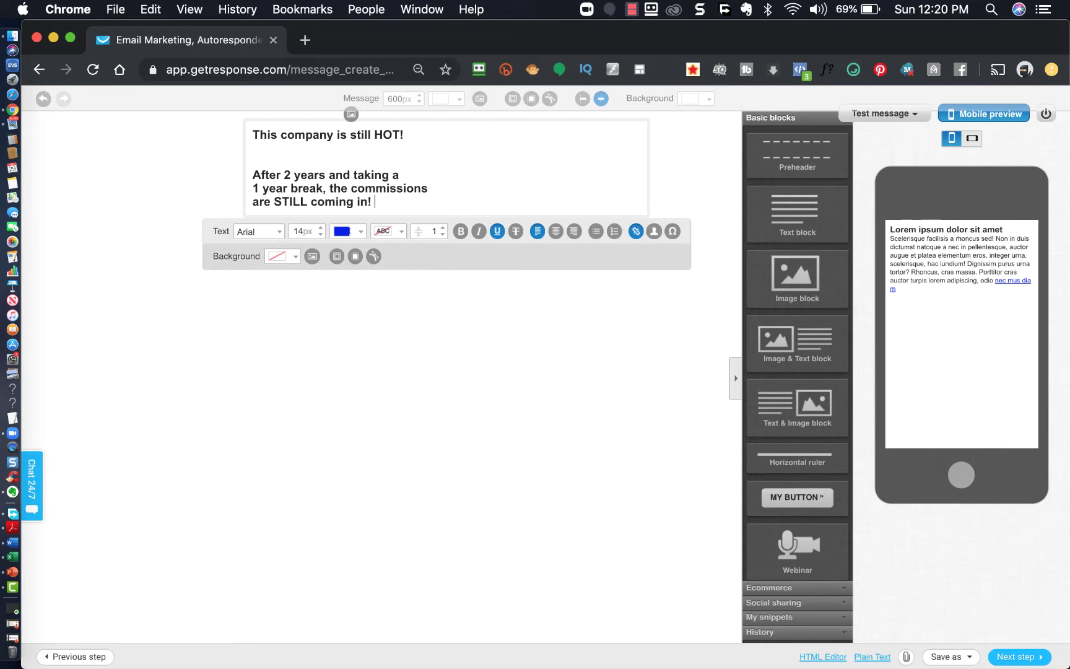
type("coming in!")
key("Return")
key("Return")
key("Return")
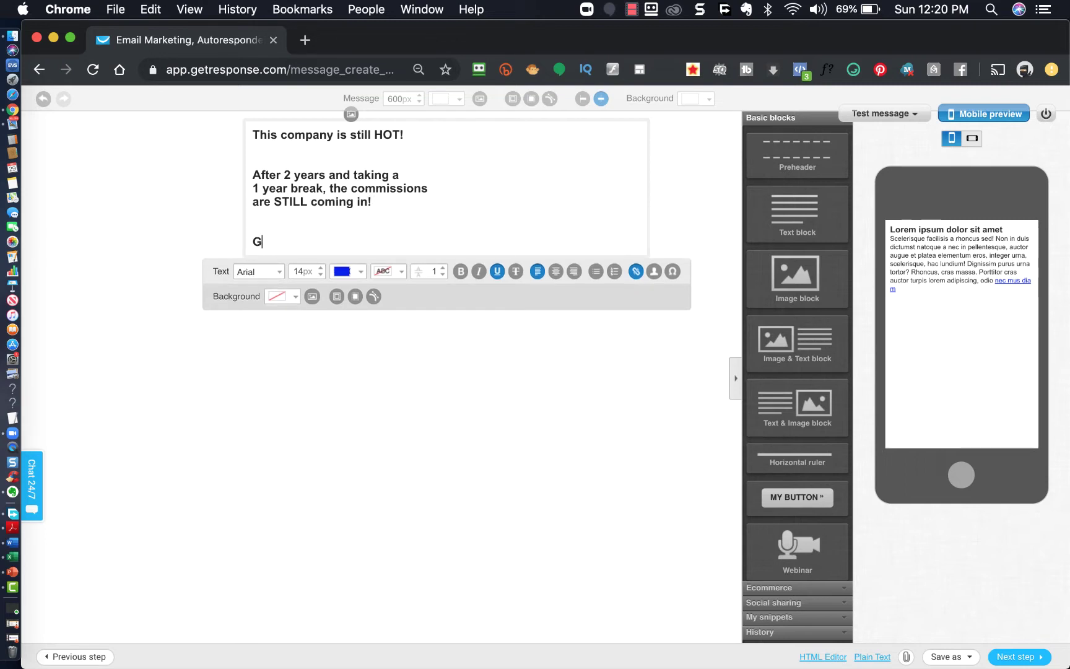
Step: Add the call-to-action line "==> Check It Out Here!" below the paragraph
key("BackSpace")
type("Check It Out Here!")
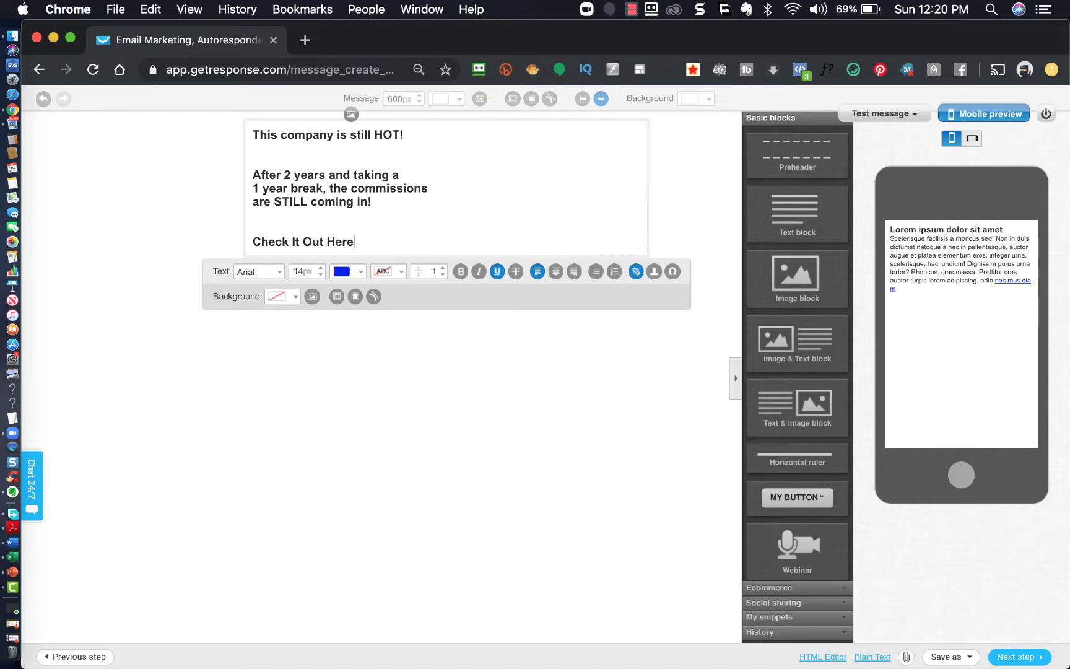
left_click(246, 240)
type("==>")
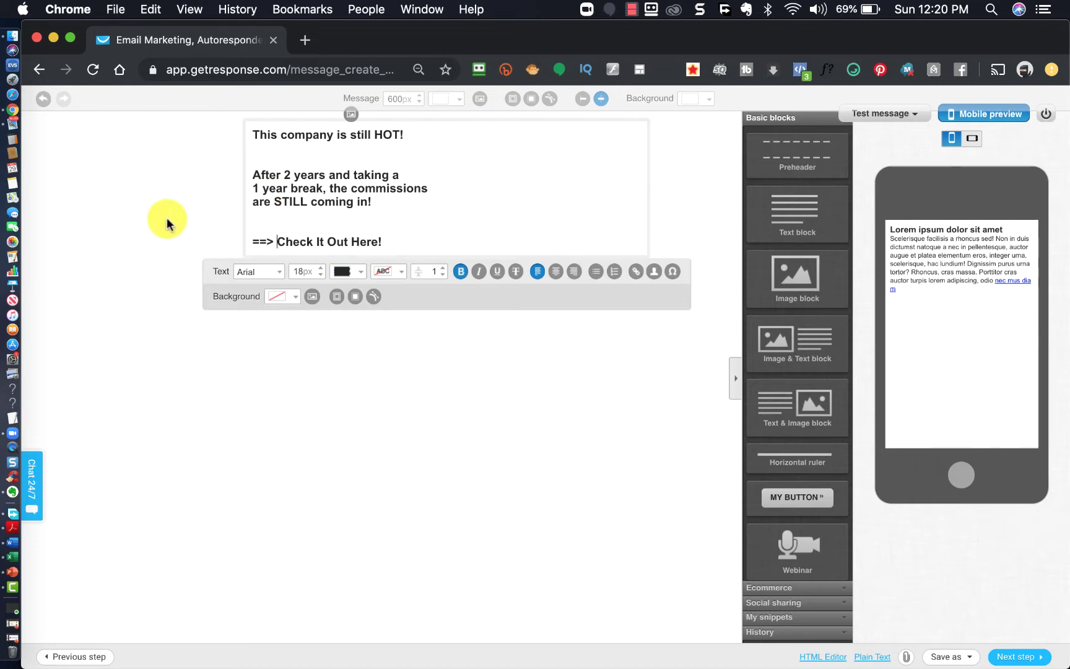
Step: Sign off the message with the sender's first name and add several blank lines below it
left_click(433, 237)
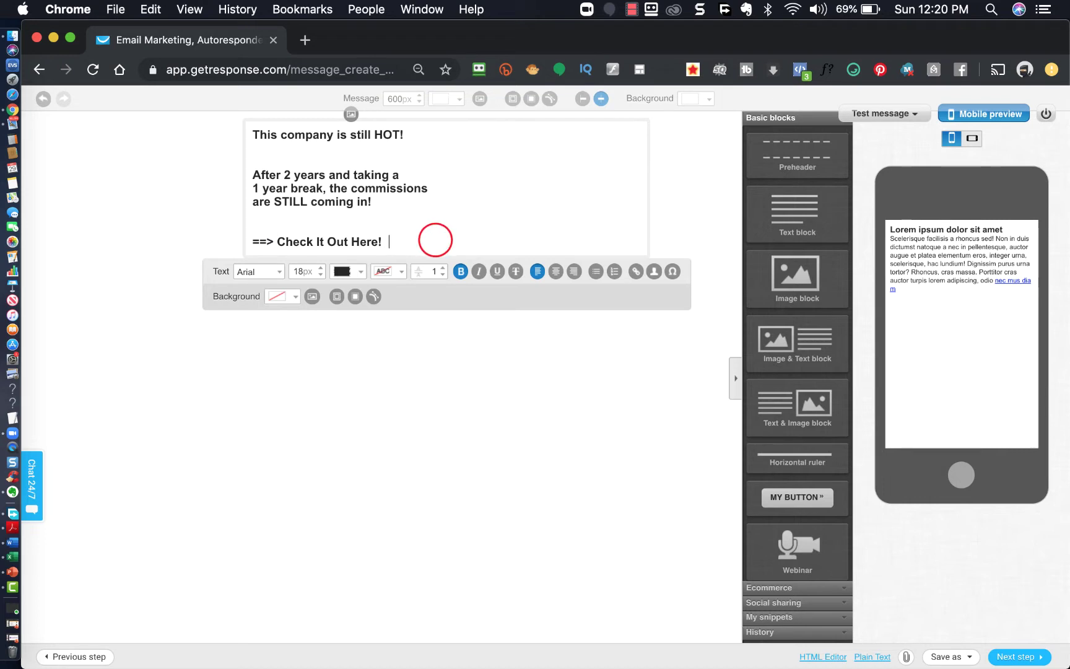
key("Return")
type("Rhande")
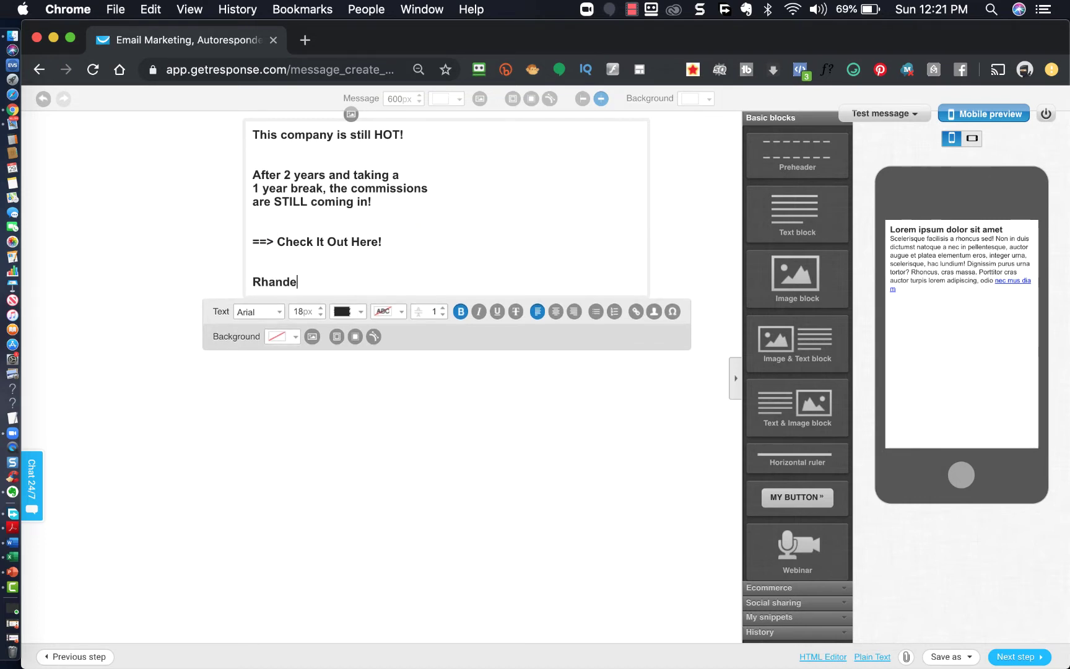
type("ll")
key("Return")
key("Return")
key("Return")
key("Return")
key("Return")
key("Return")
key("Return")
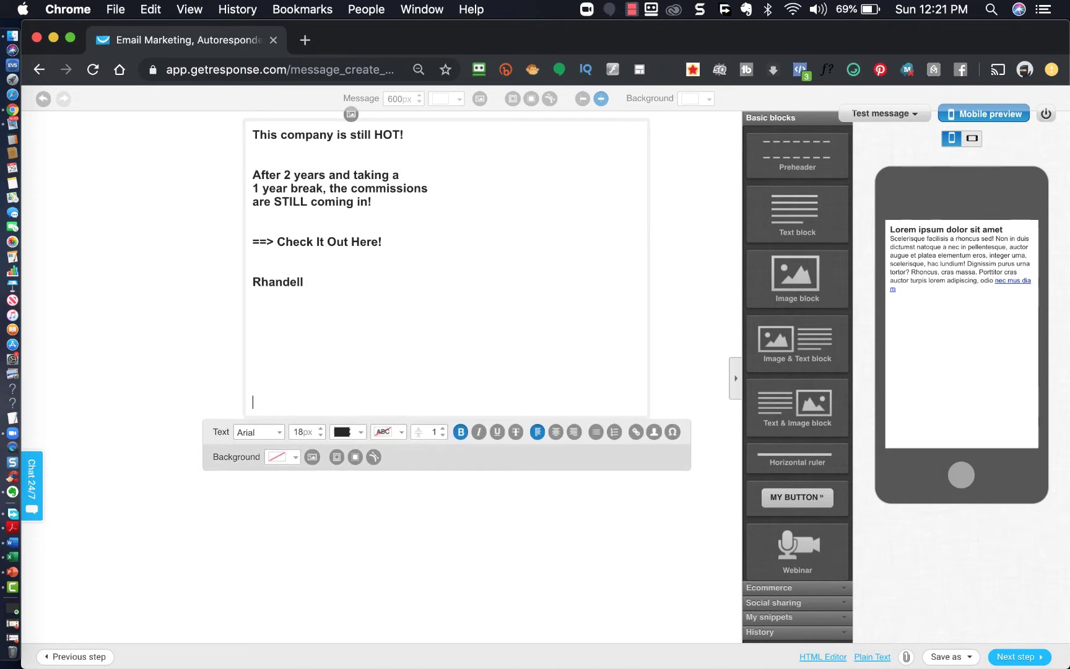
key("Return")
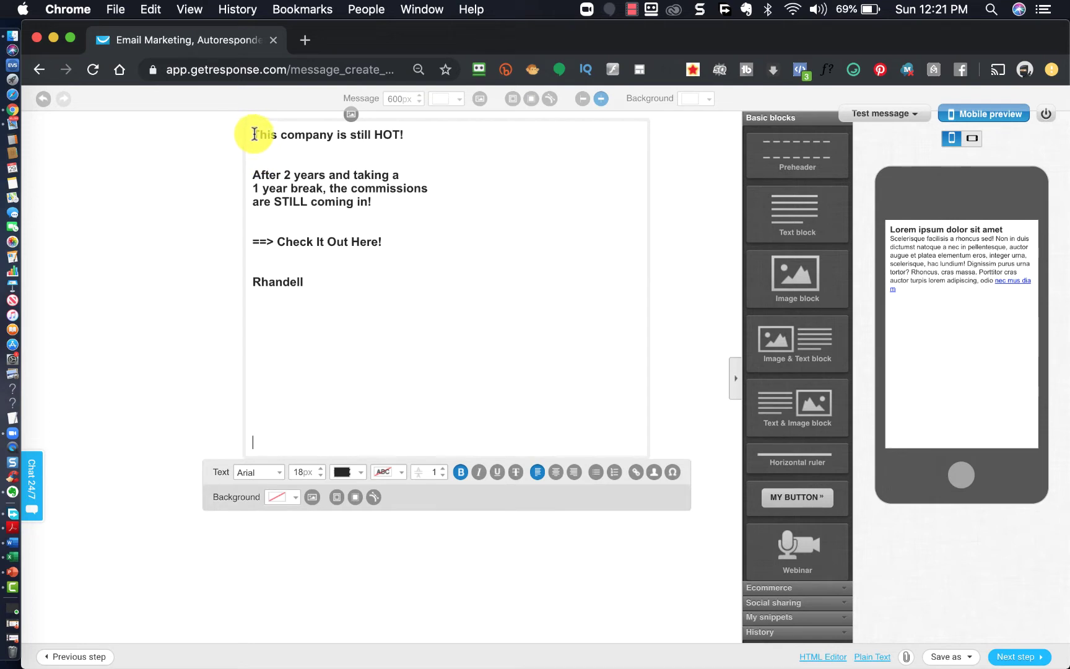
Step: Remove bold from the message text, leaving only the "==> Check It Out Here!" line bold
left_click_drag(254, 134, 336, 299)
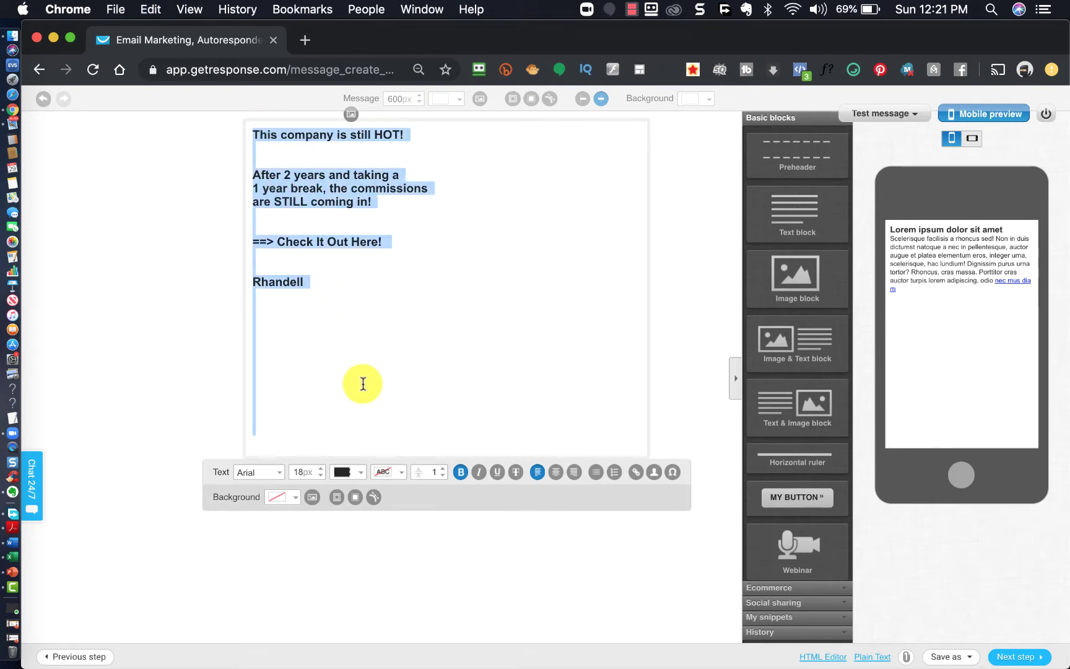
left_click(470, 474)
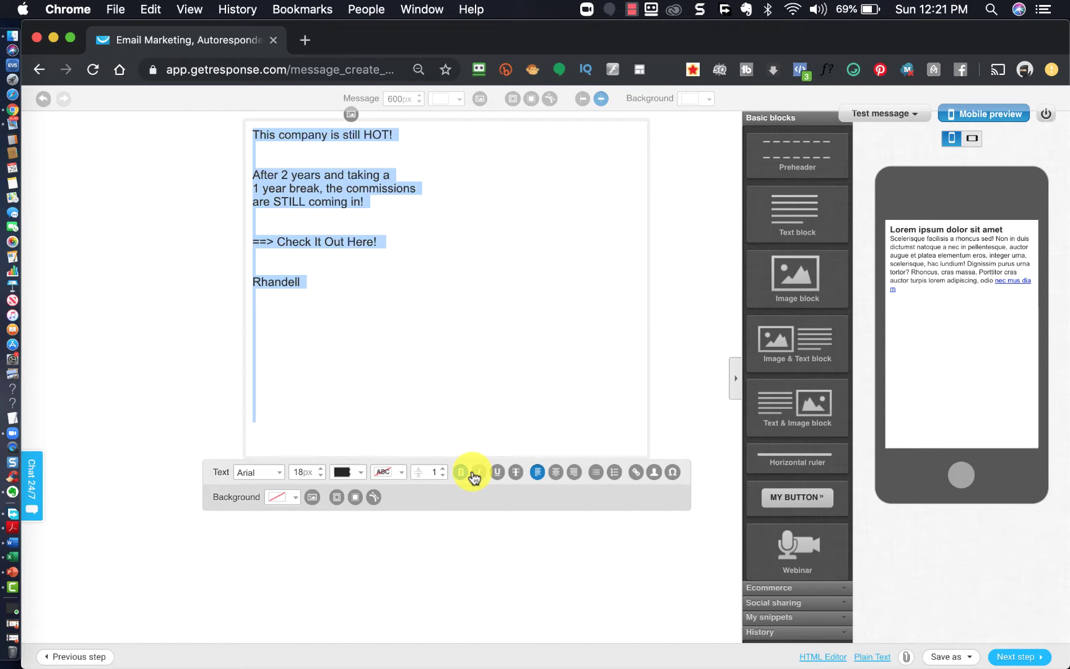
left_click(270, 239)
left_click(344, 323)
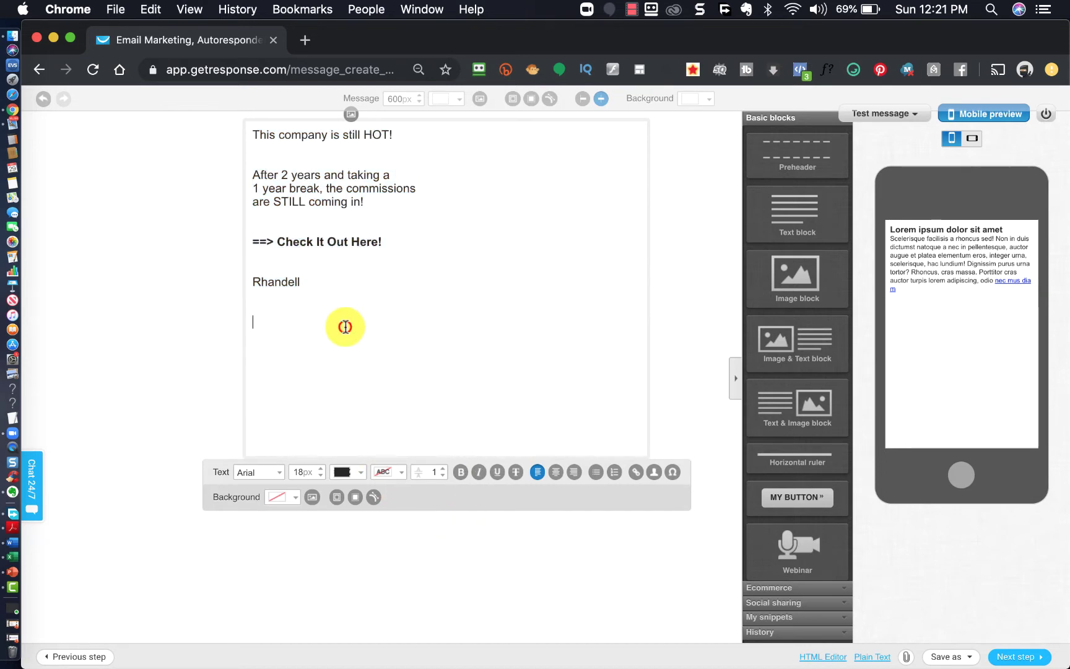
Step: Open a new browser tab
left_click(302, 39)
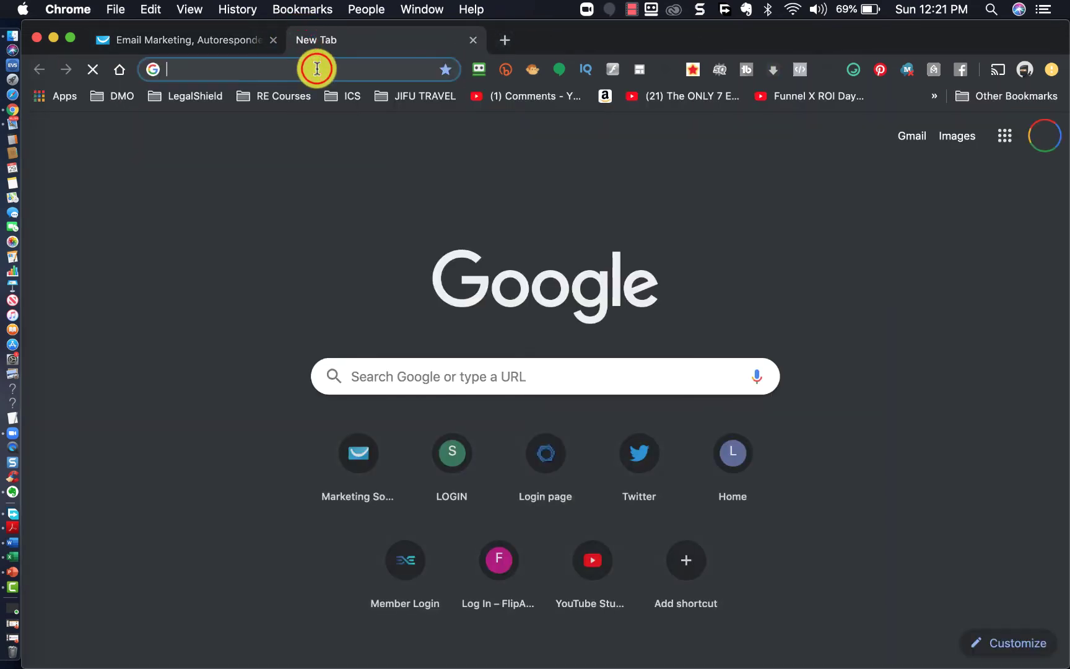
type("legendarymarketer")
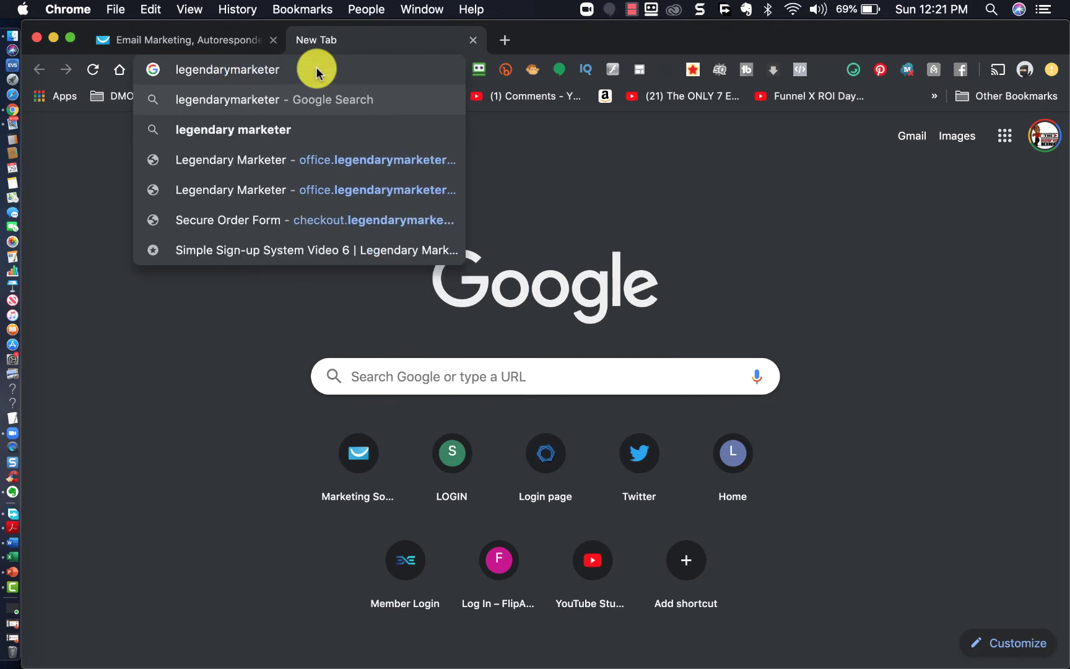
key("BackSpace")
key("BackSpace")
key("BackSpace")
key("BackSpace")
key("BackSpace")
key("BackSpace")
key("BackSpace")
key("BackSpace")
key("BackSpace")
key("BackSpace")
key("BackSpace")
key("BackSpace")
key("BackSpace")
key("BackSpace")
key("BackSpace")
key("BackSpace")
key("BackSpace")
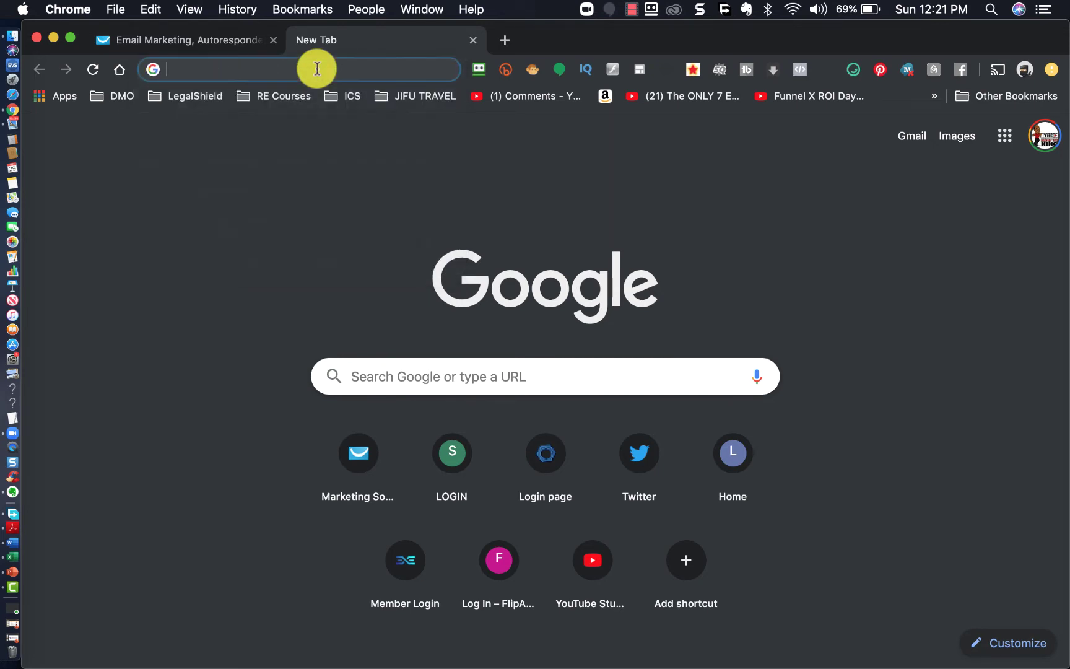
Step: Load office.legendarymarketer.com and open the Business Challenge funnel in its affiliate area
type("office.")
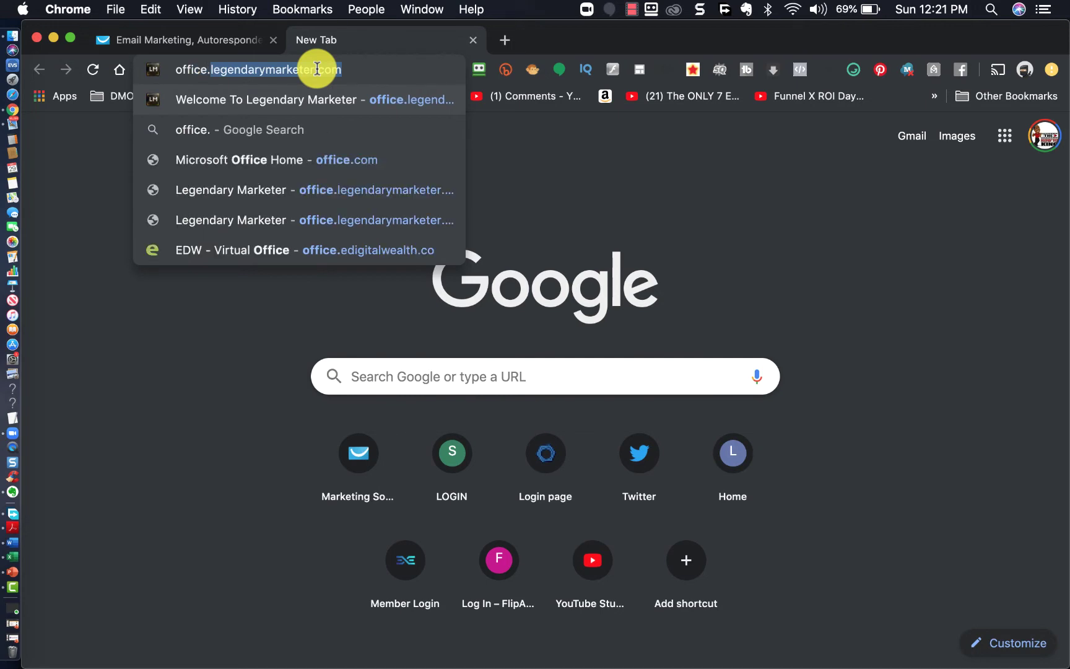
key("Return")
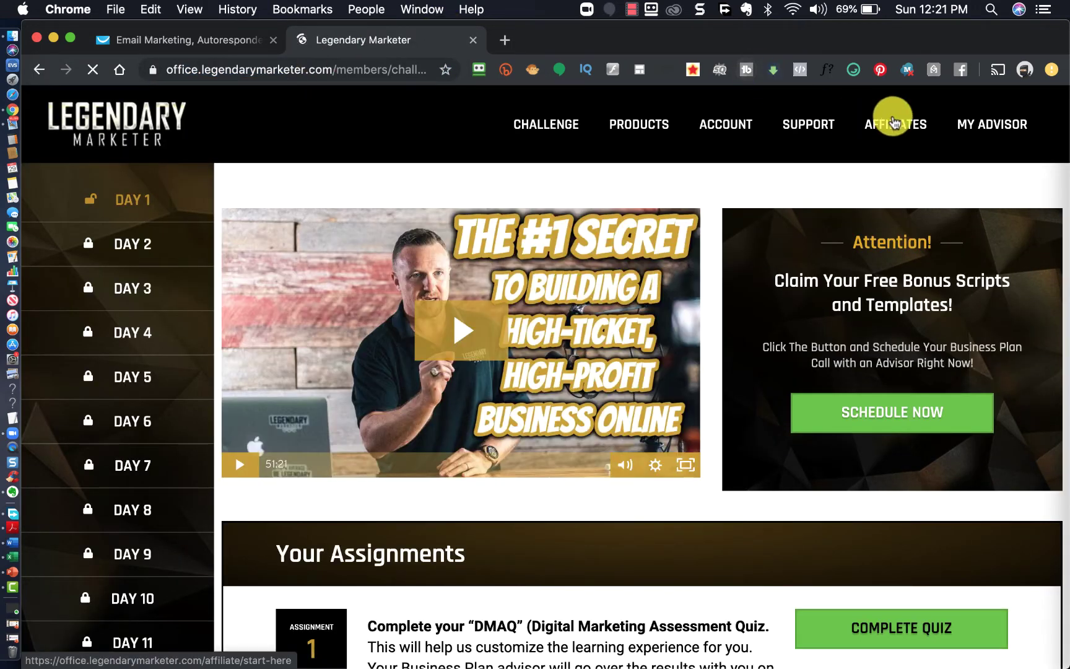
left_click(896, 119)
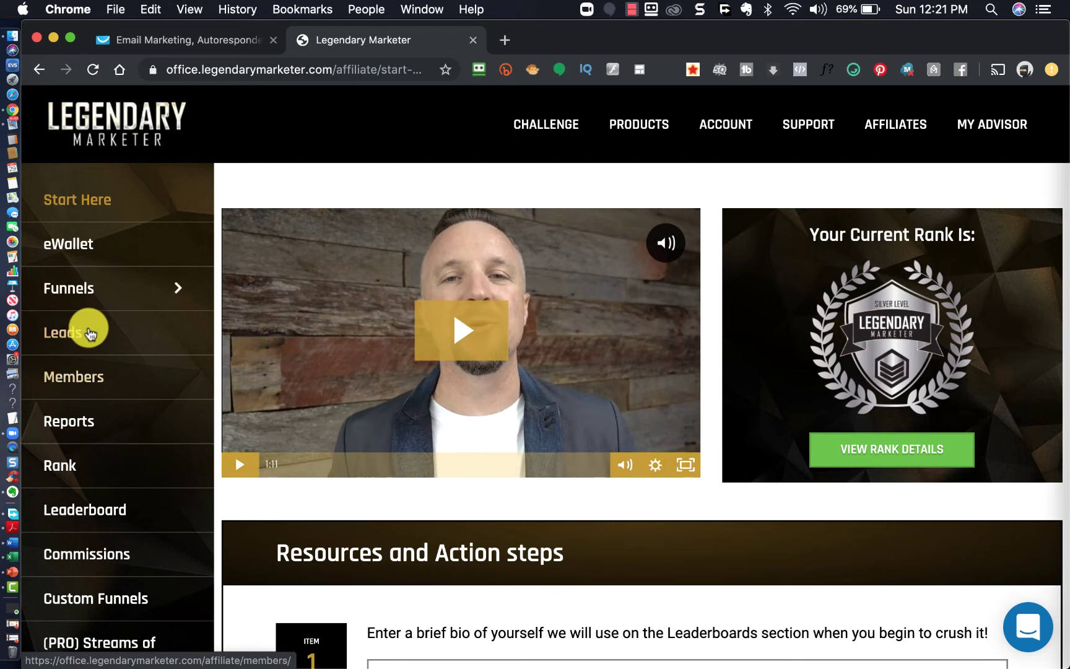
left_click(97, 297)
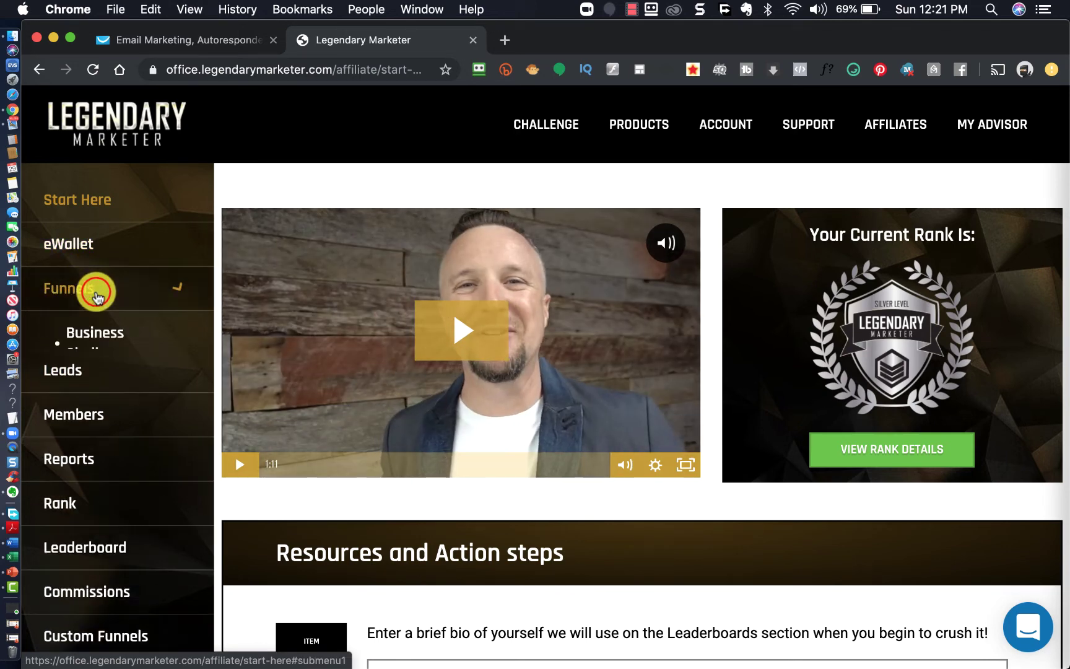
left_click(95, 358)
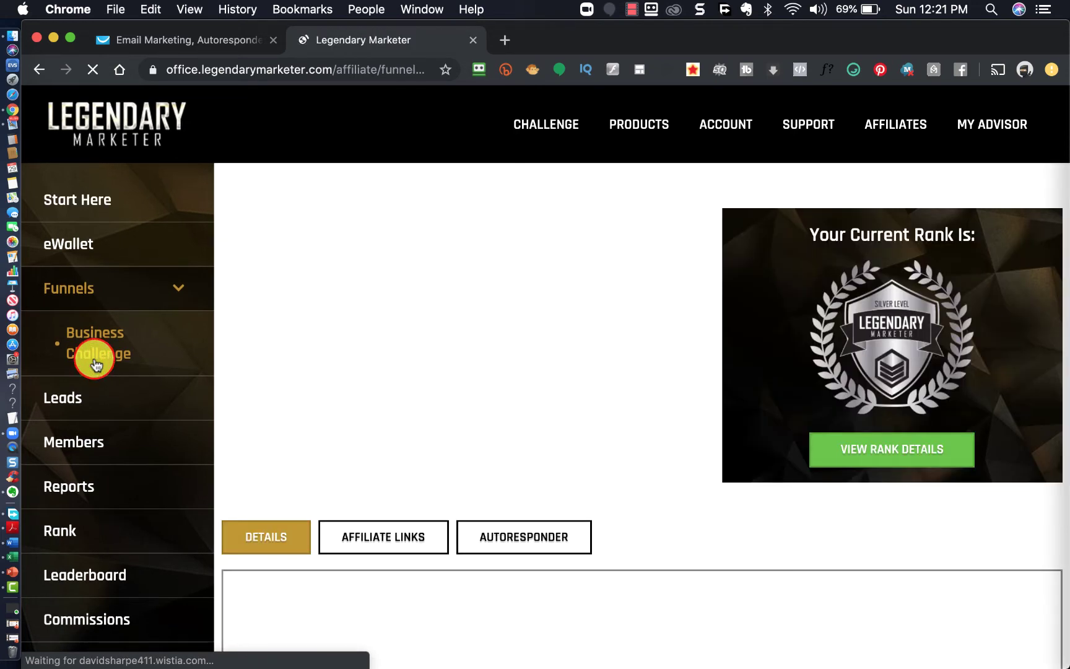
Step: Copy the capture page's affiliate link from the Business Challenge funnel's affiliate links
left_click(394, 527)
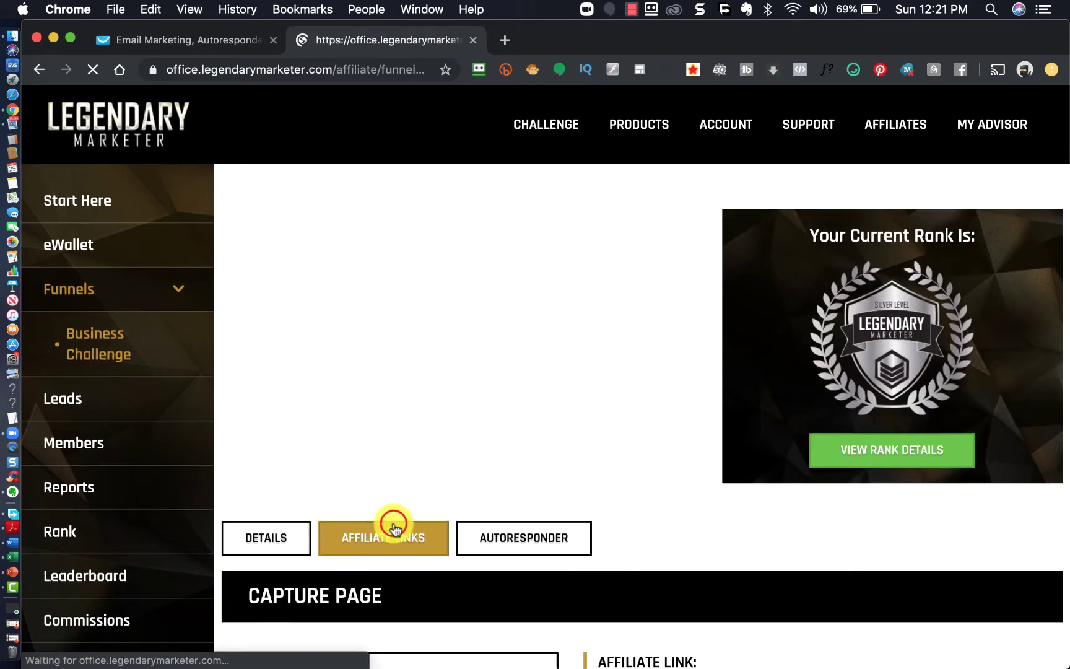
scroll(394, 526, "down", 5)
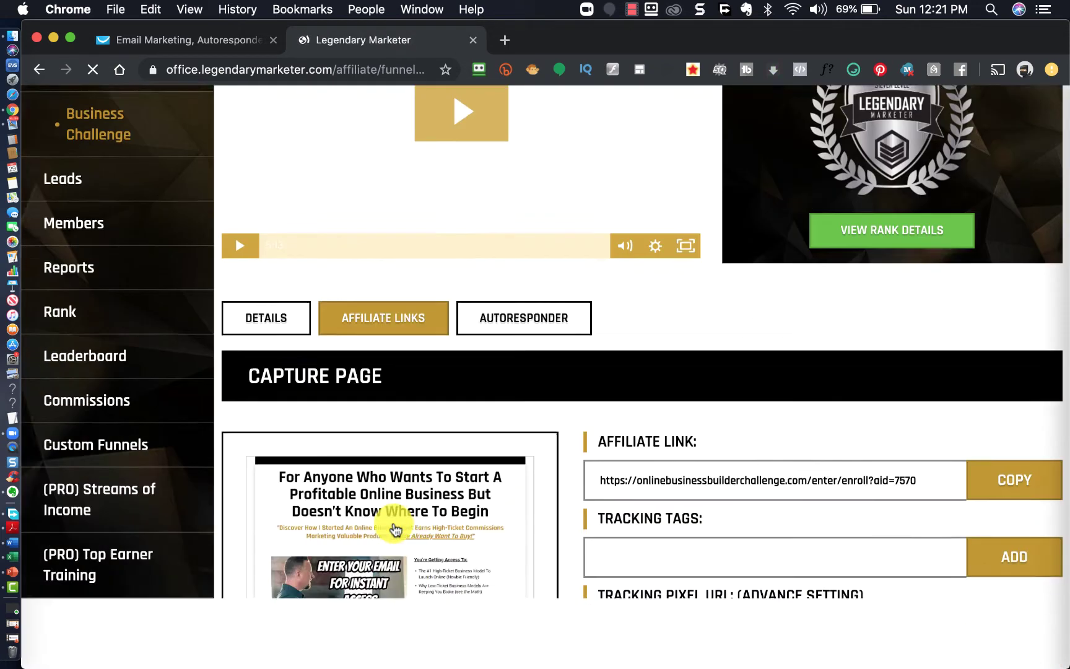
scroll(394, 526, "down", 6)
scroll(394, 525, "up", 3)
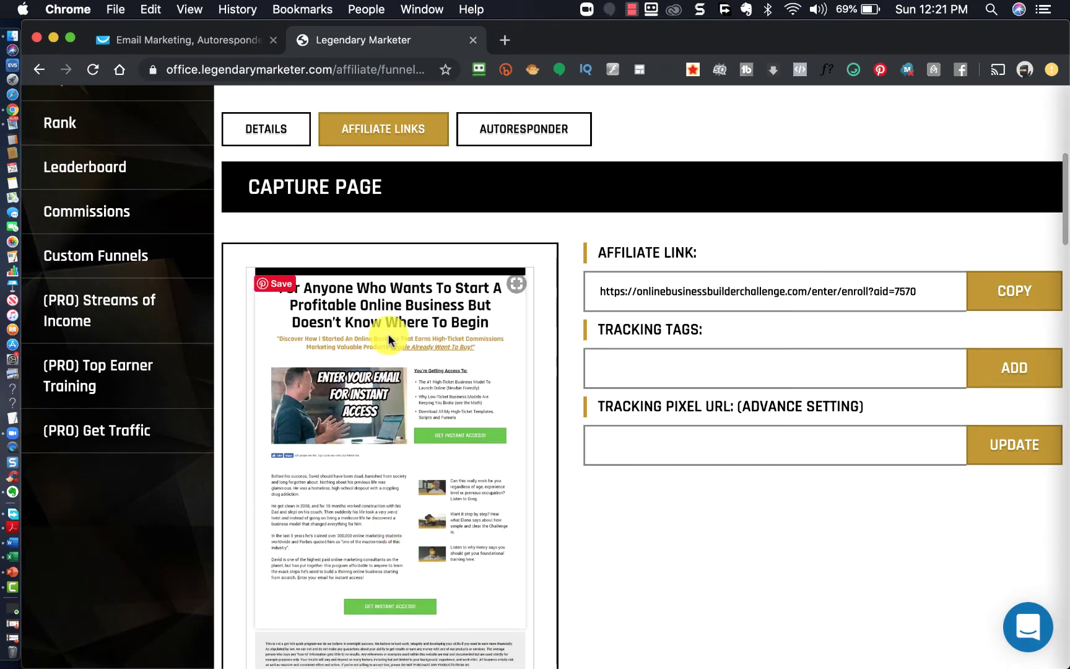
left_click(1041, 300)
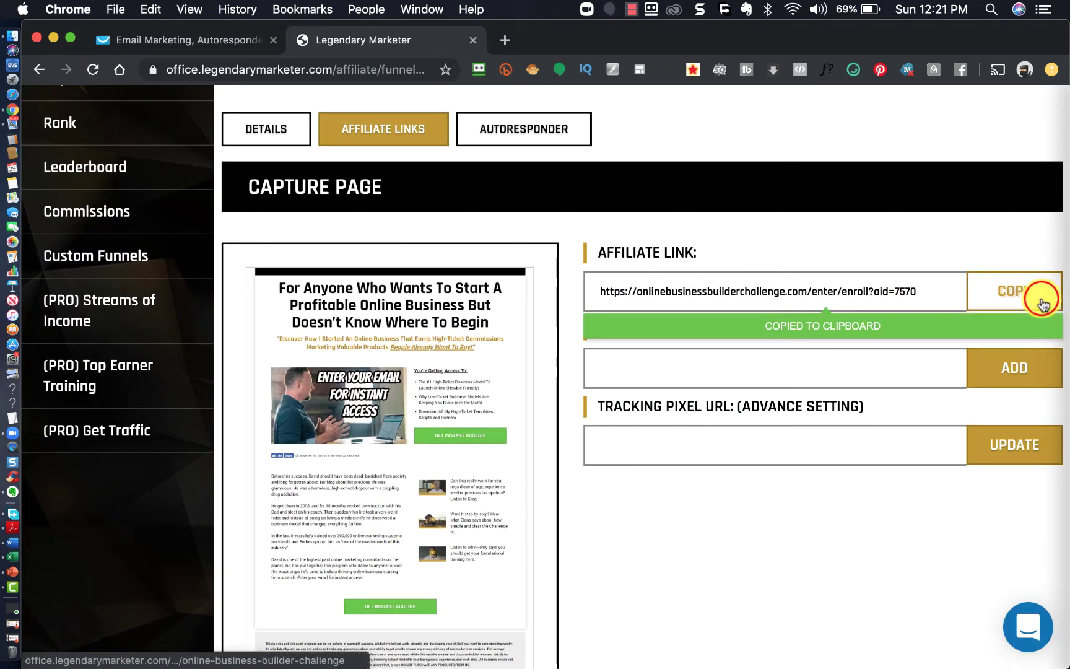
Step: Switch back to the GetResponse message and link the text "Check It Out Here!" to the copied affiliate URL
left_click(168, 42)
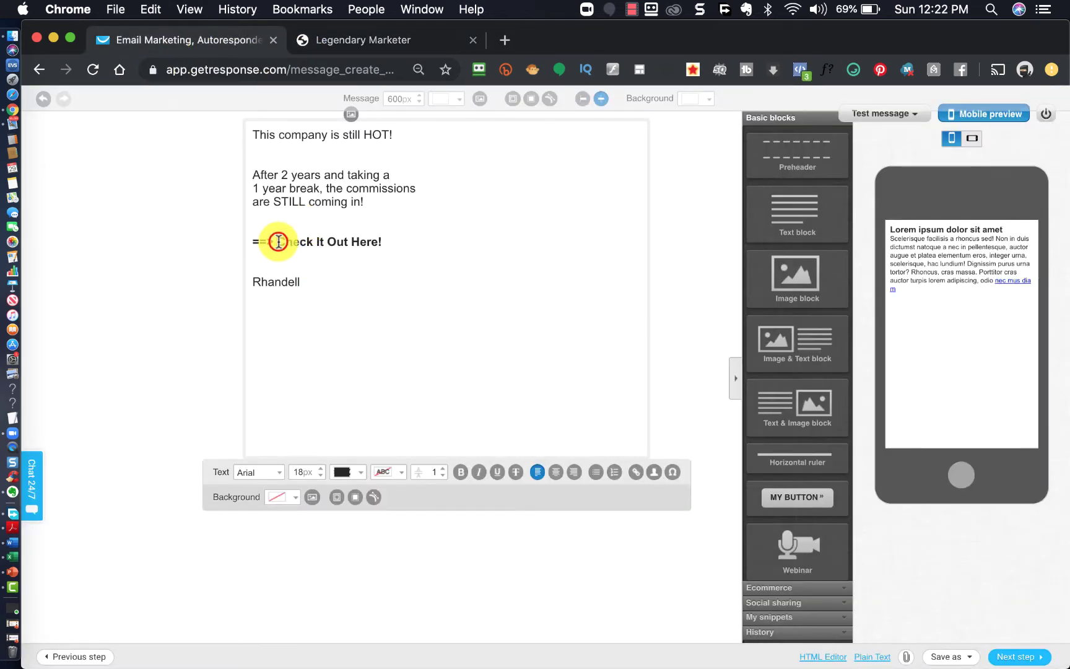
left_click_drag(279, 241, 382, 247)
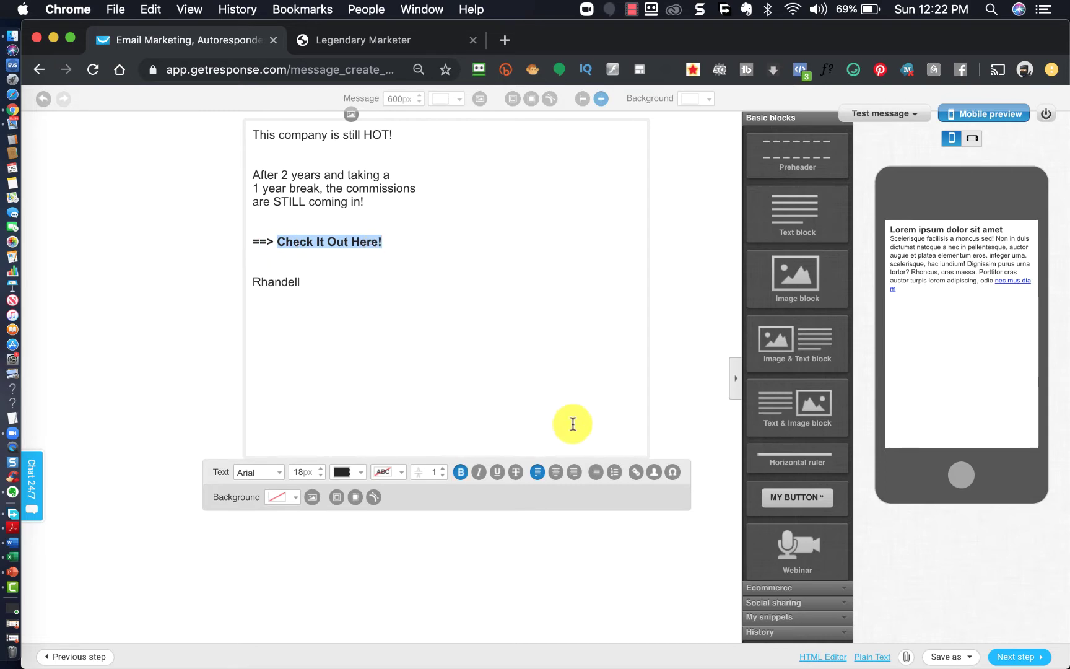
left_click(633, 475)
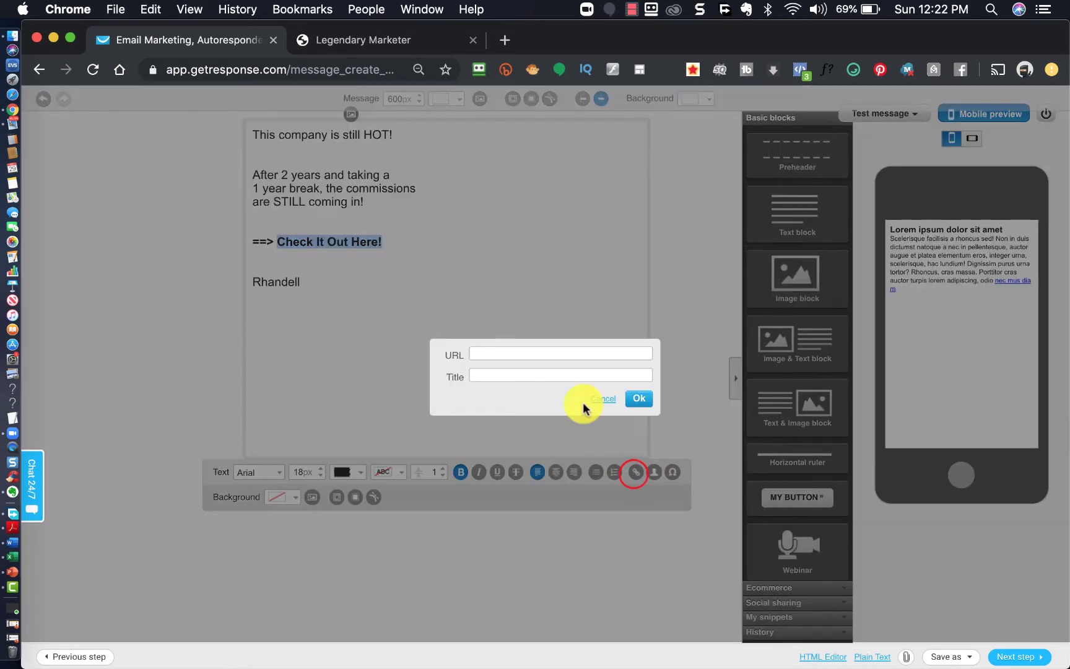
right_click(530, 354)
left_click(569, 462)
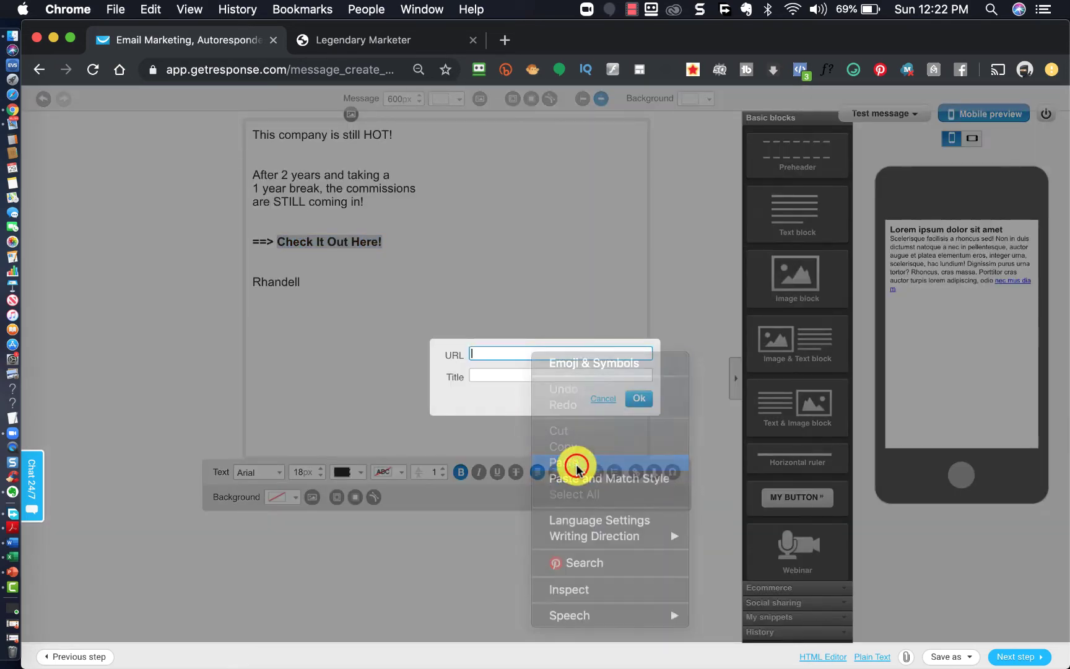
left_click(638, 399)
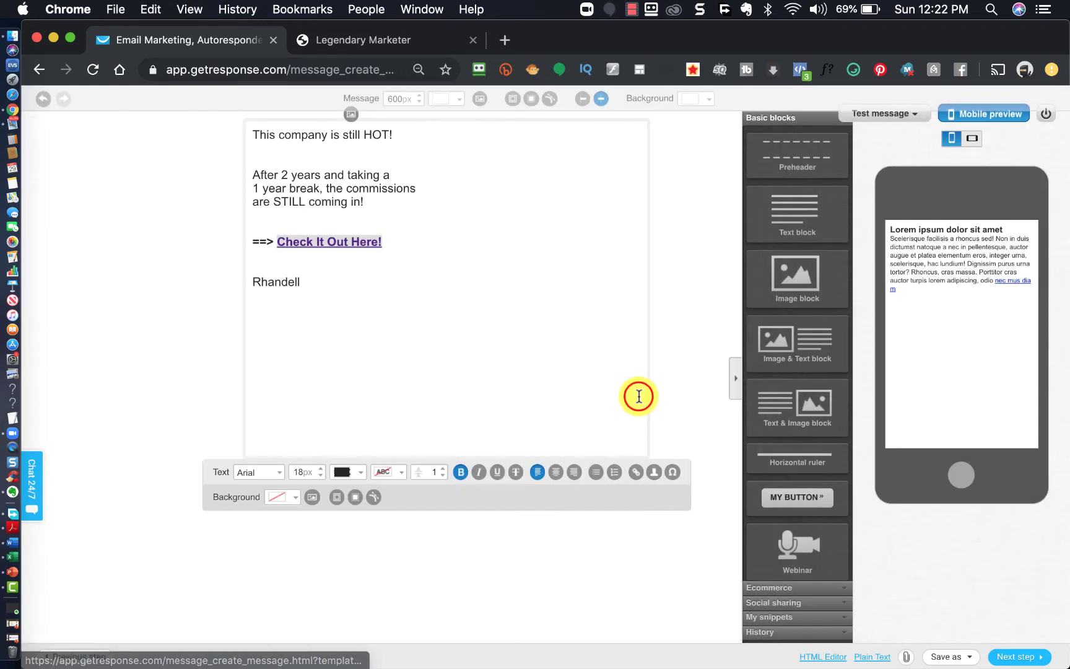
left_click(639, 397)
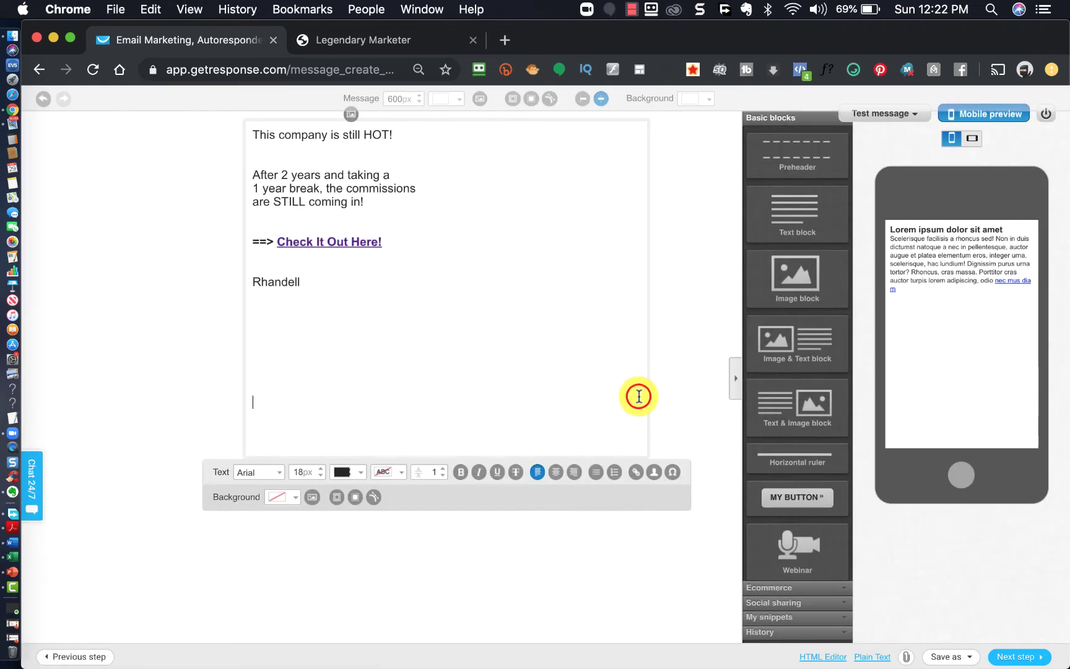
Step: Save the message and continue to the newsletter's recipient selection
left_click(944, 657)
left_click(935, 636)
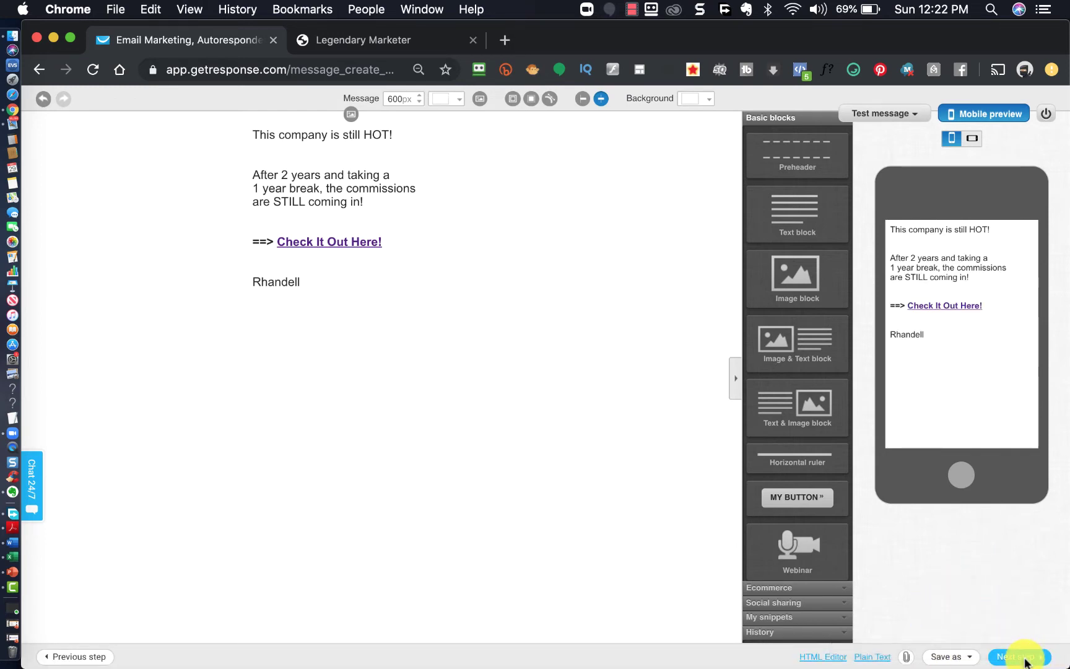
left_click(1025, 661)
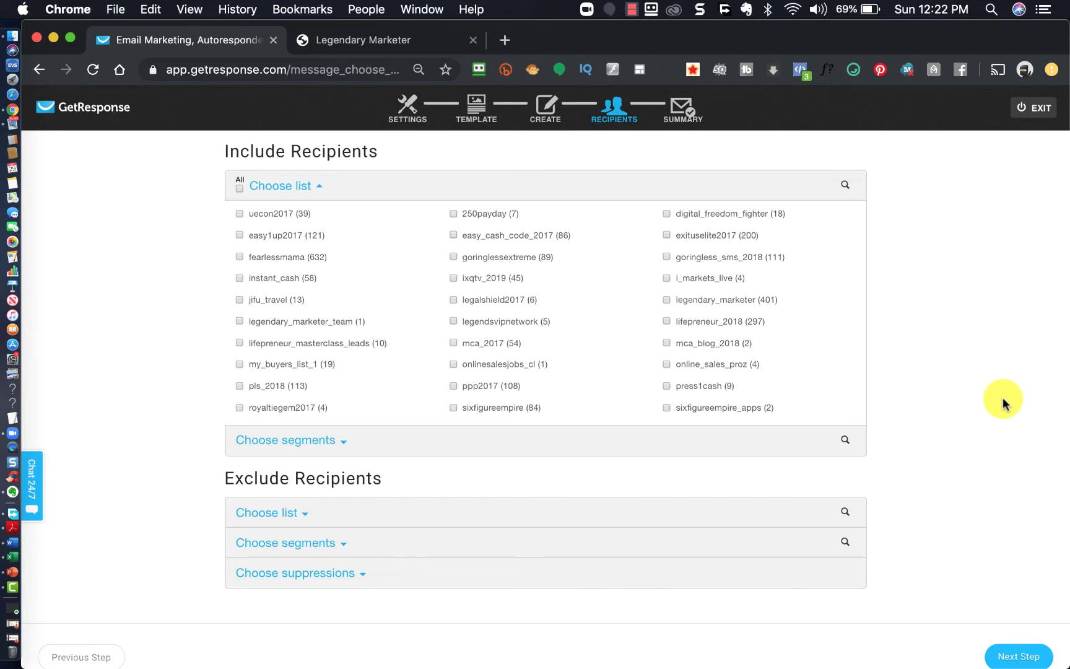
Step: Include all contact lists as recipients and exclude the Canada Leads and USA Leads segments
left_click(241, 193)
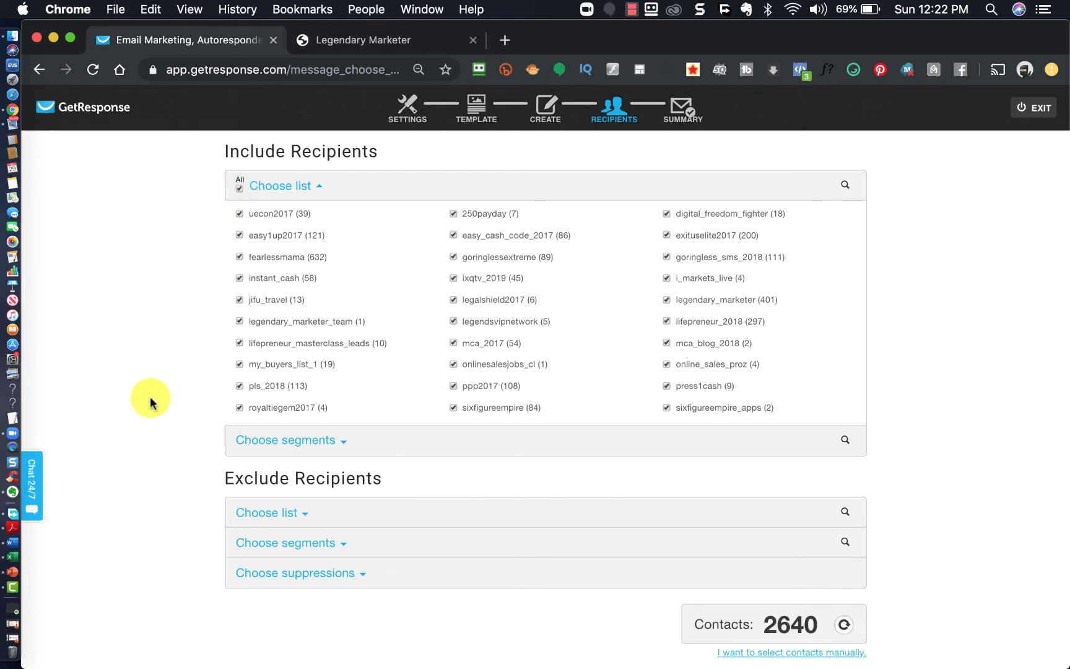
scroll(150, 397, "down", 4)
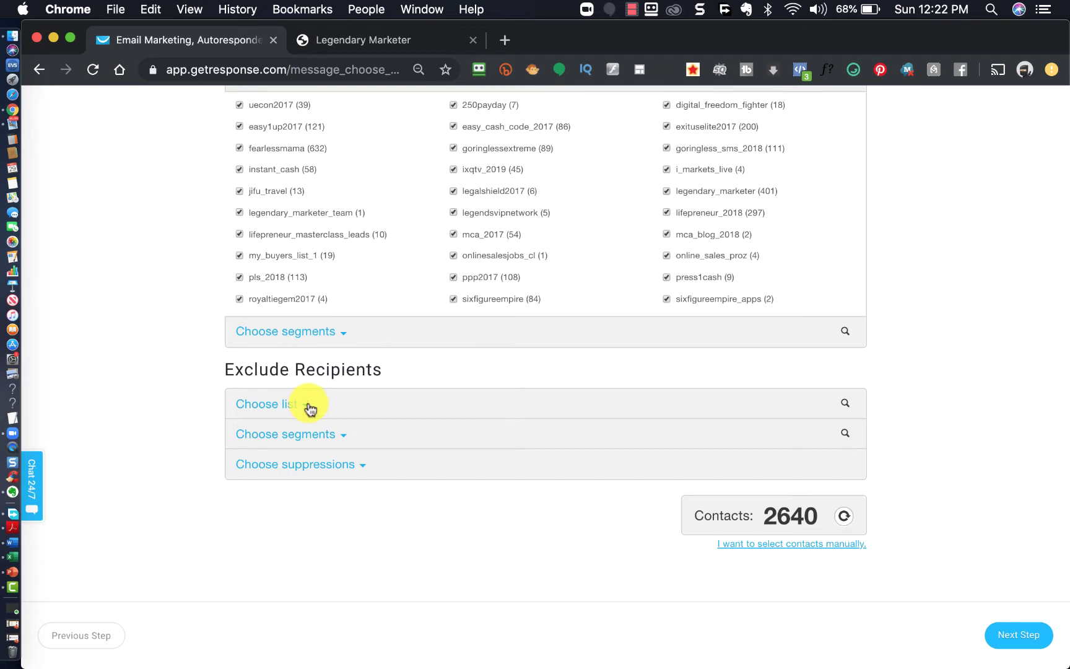
left_click(345, 436)
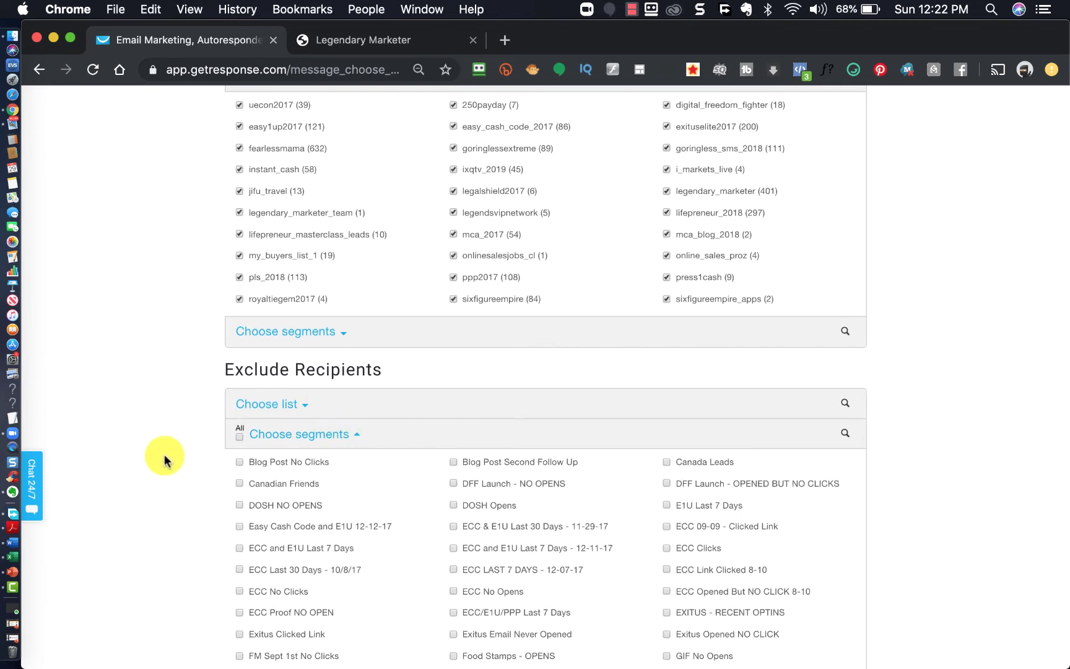
scroll(164, 459, "down", 3)
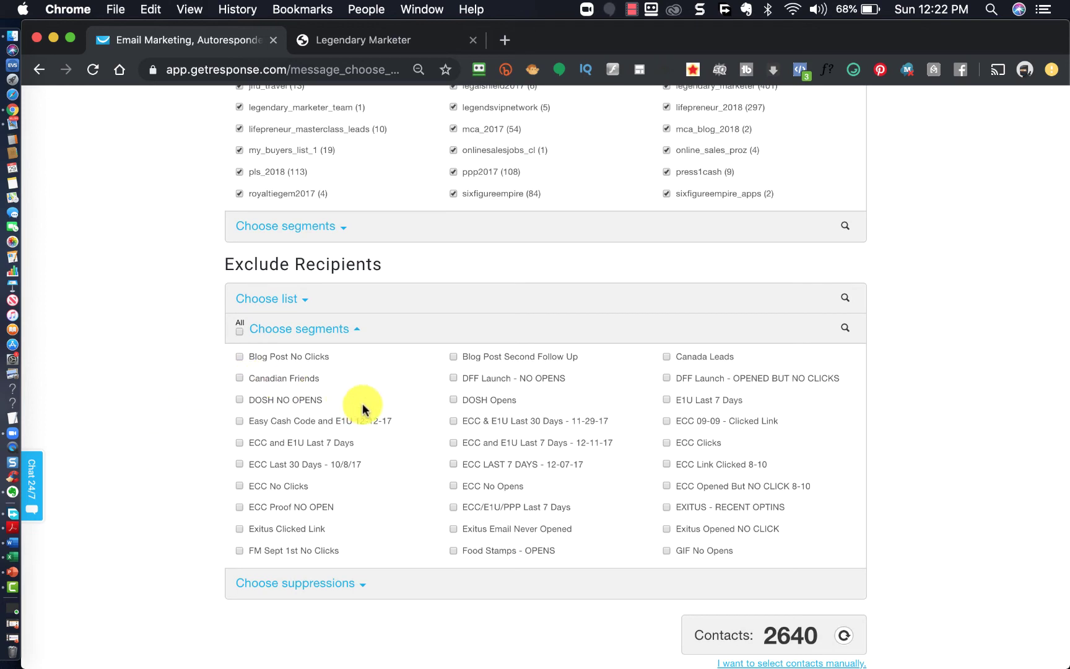
left_click(666, 358)
scroll(536, 460, "down", 10)
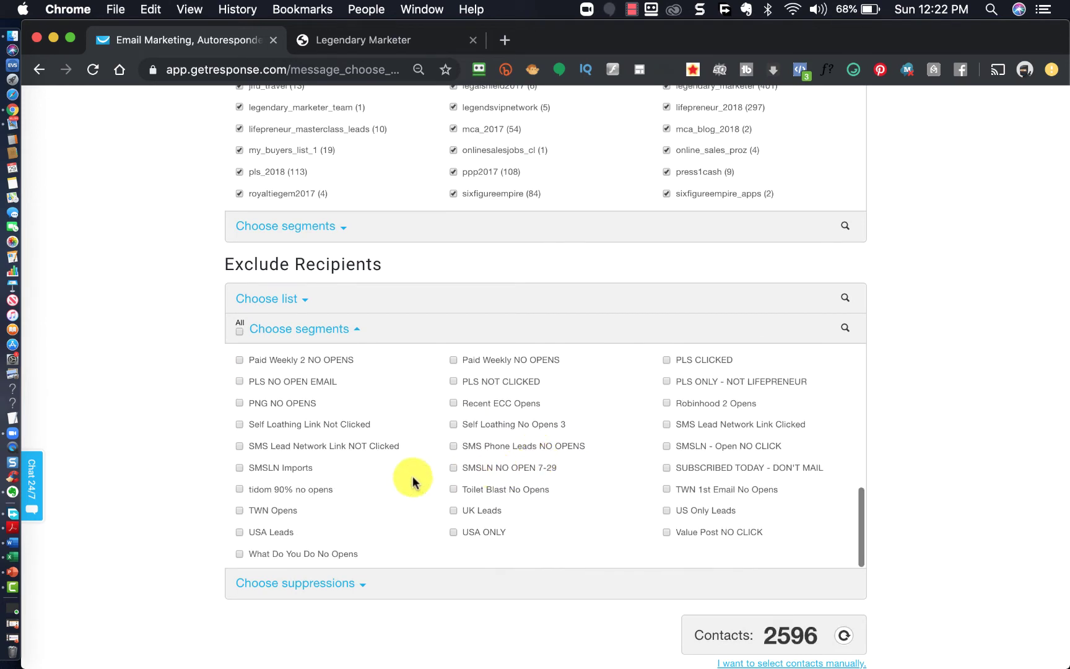
left_click(239, 532)
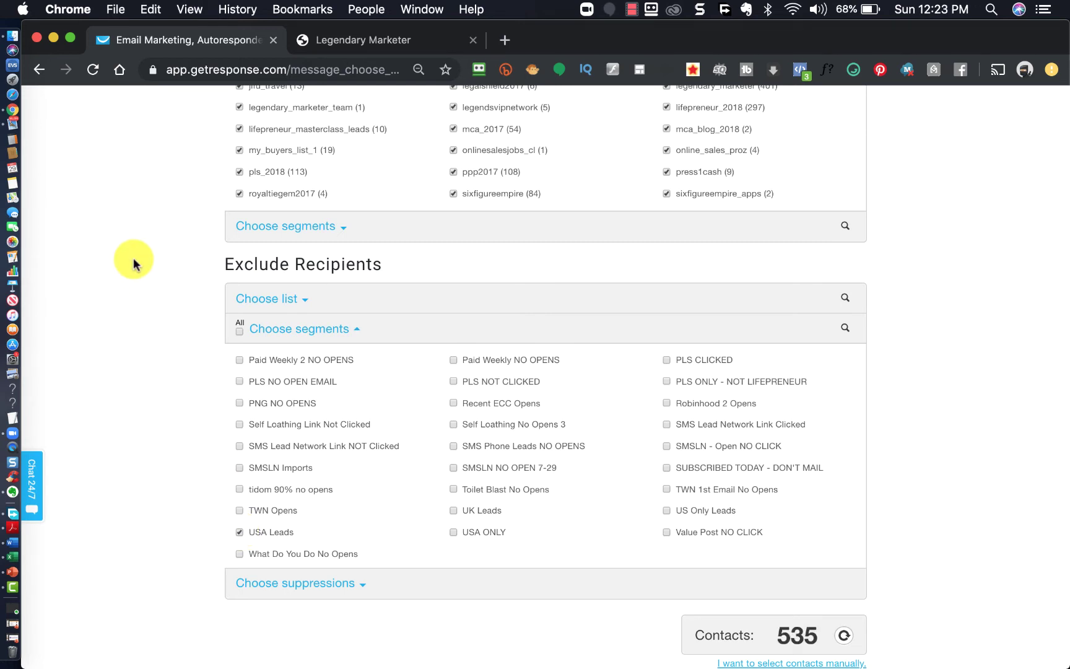
scroll(134, 258, "down", 5)
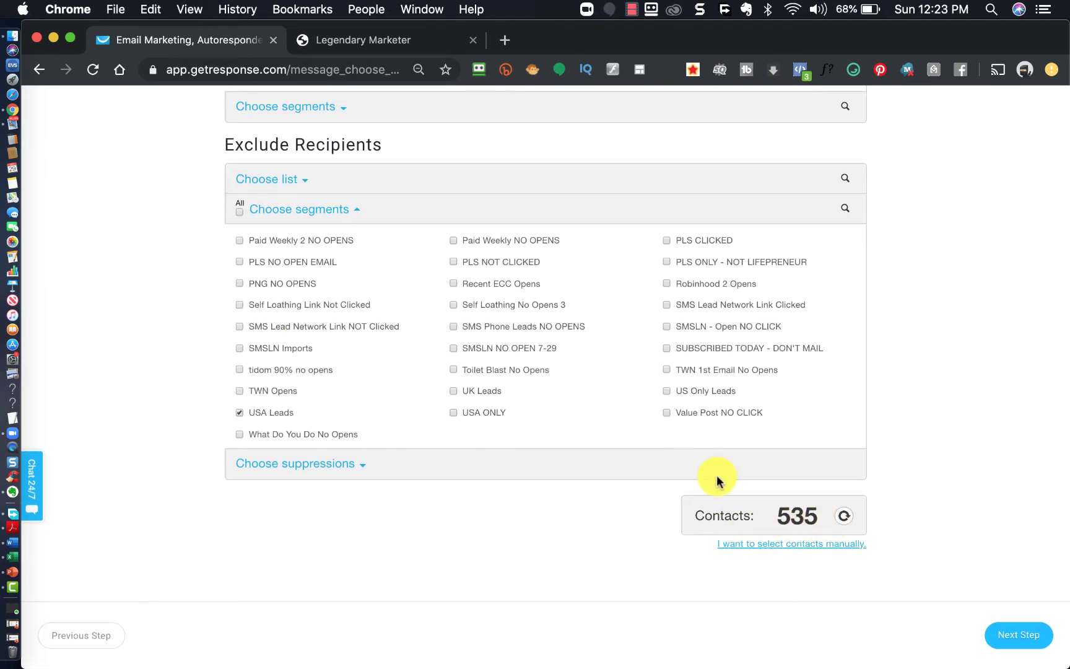
left_click(239, 414)
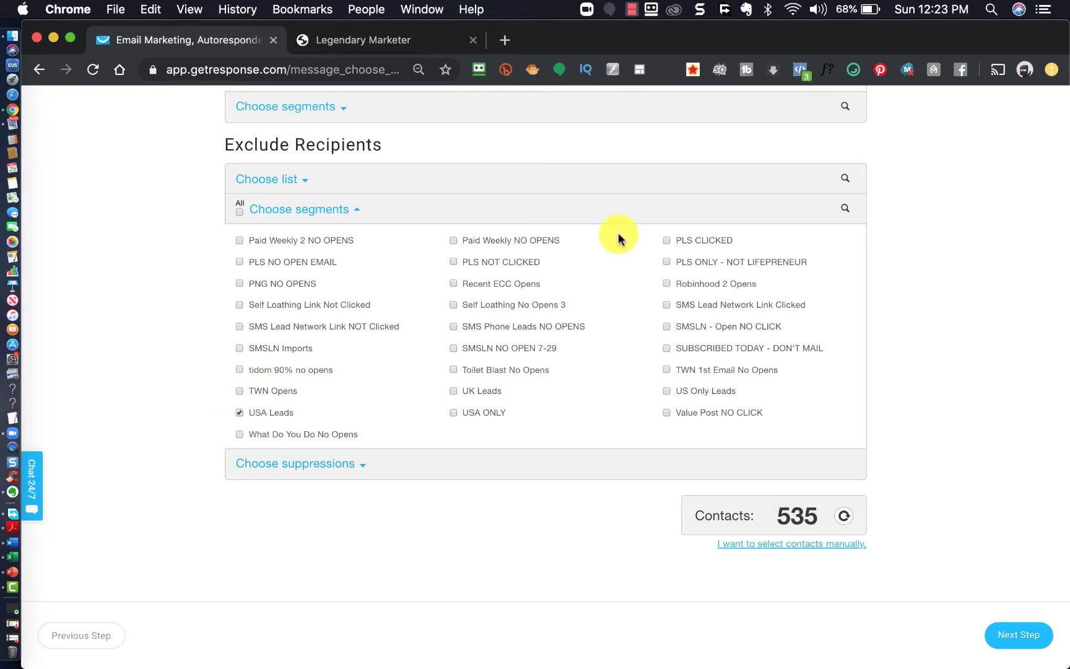
Step: Check the recipient selection, continue to the message summary and send the newsletter immediately
scroll(618, 241, "up", 10)
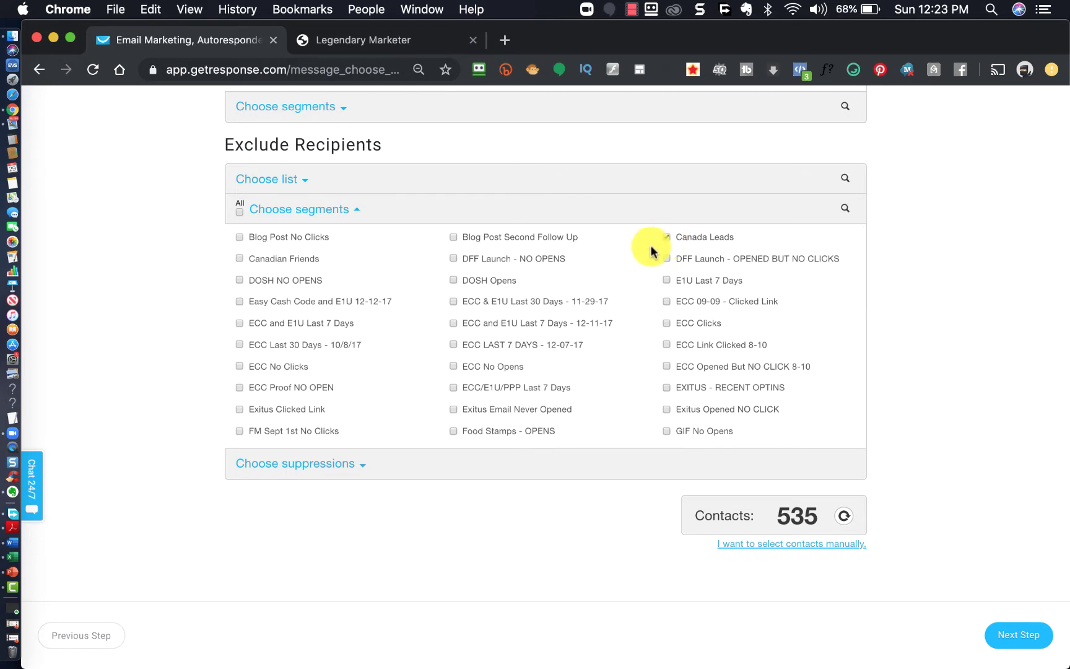
scroll(408, 324, "up", 5)
scroll(409, 323, "down", 2)
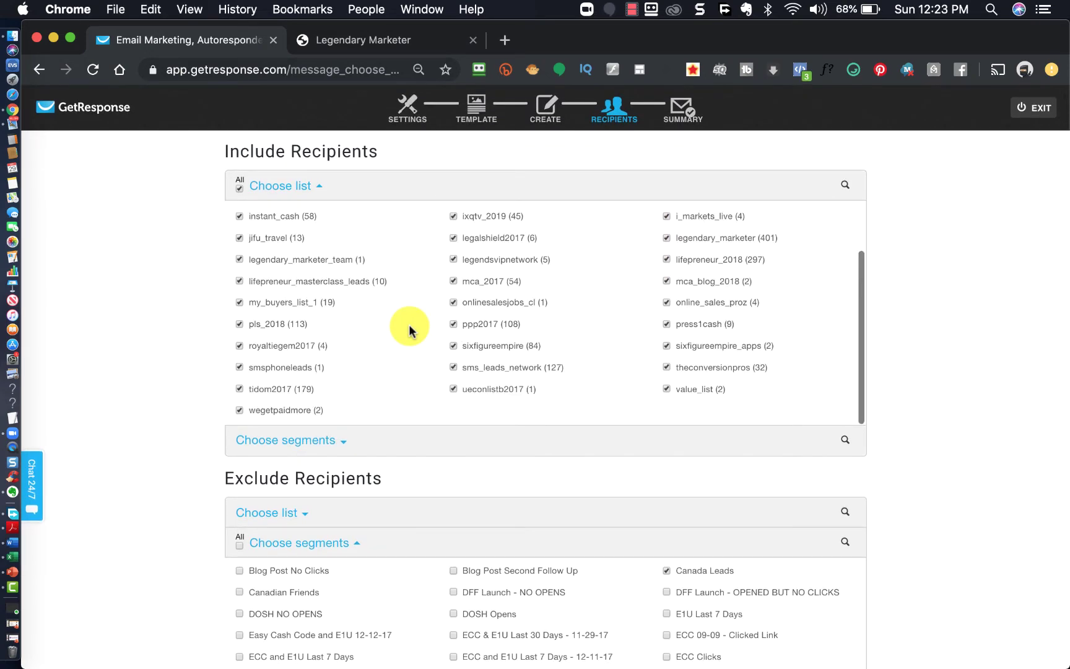
scroll(409, 323, "down", 5)
left_click(1014, 635)
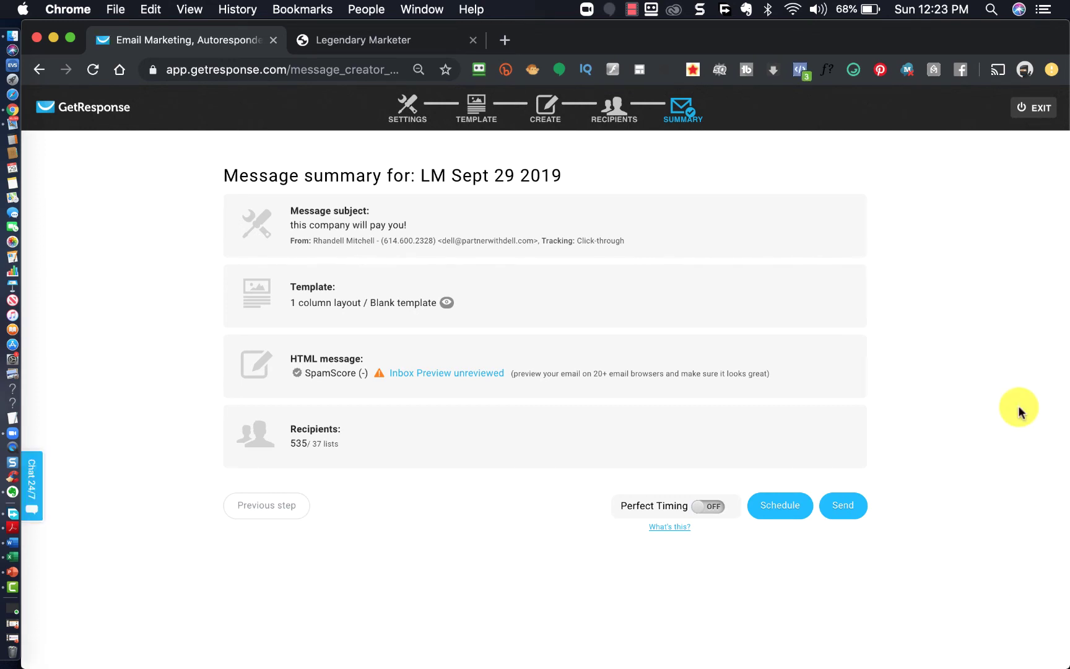
left_click(846, 508)
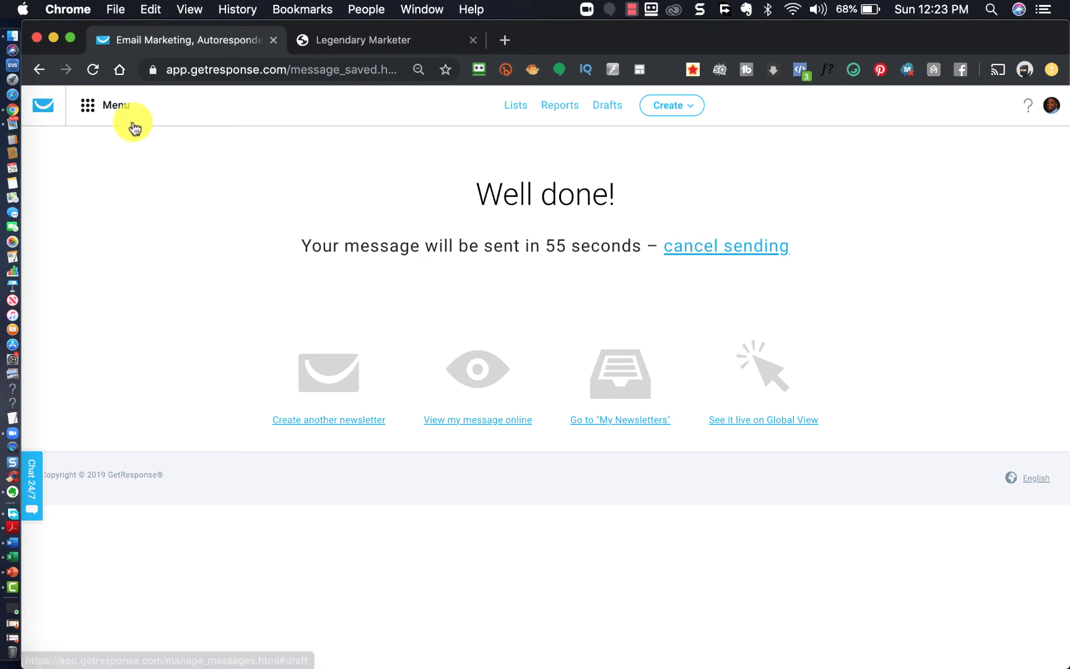
Step: Show all contacts from the Lists page and open the advanced contact search
left_click(518, 107)
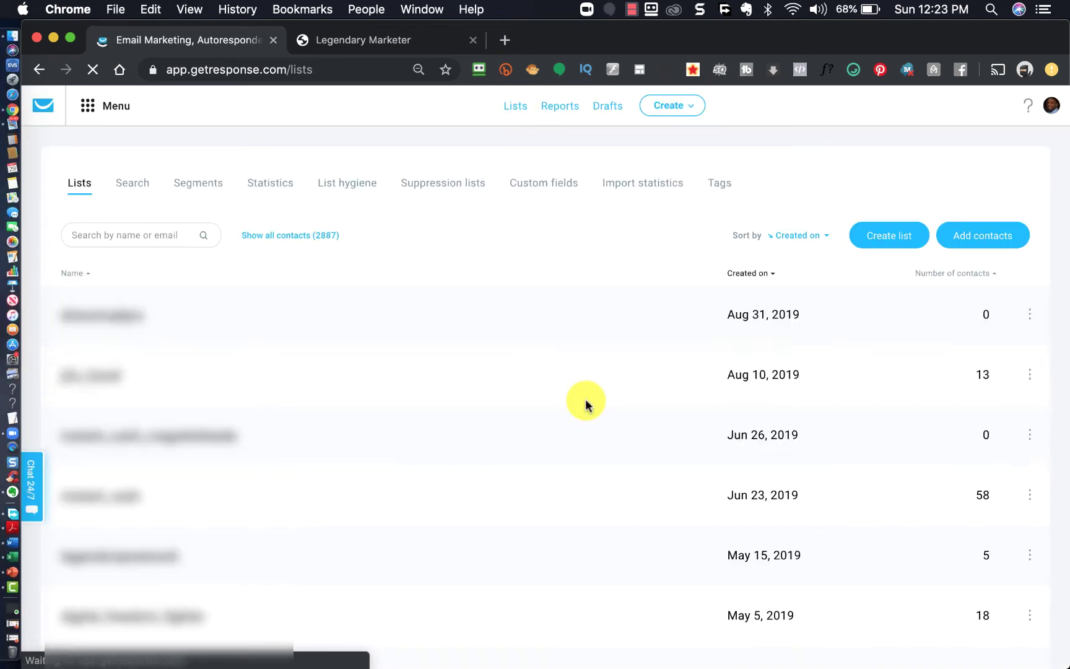
left_click(297, 240)
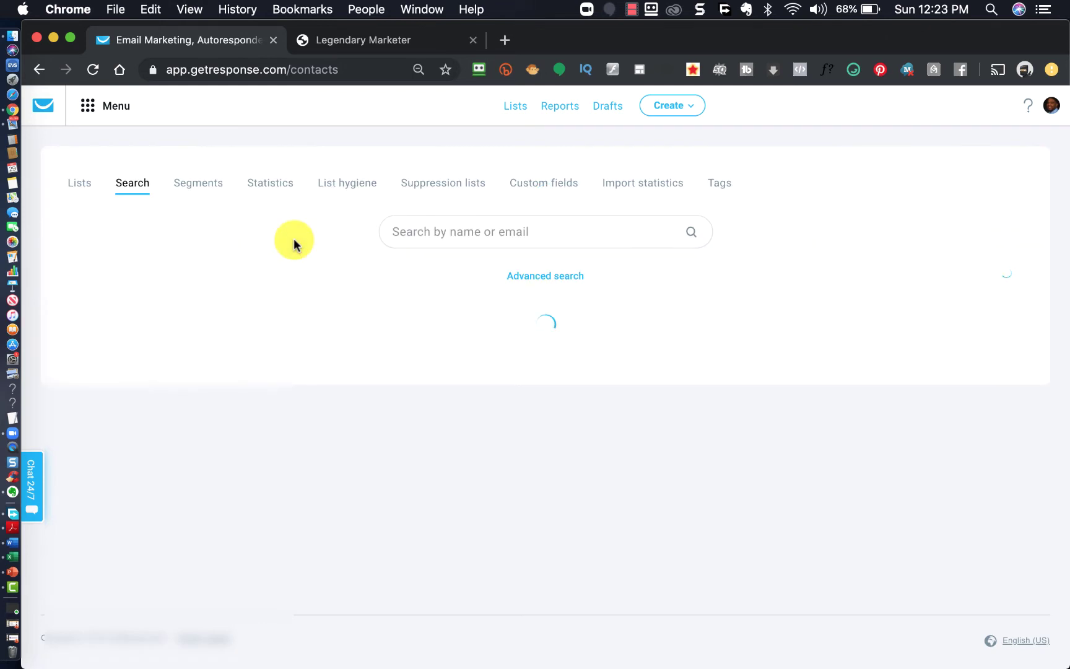
left_click(538, 276)
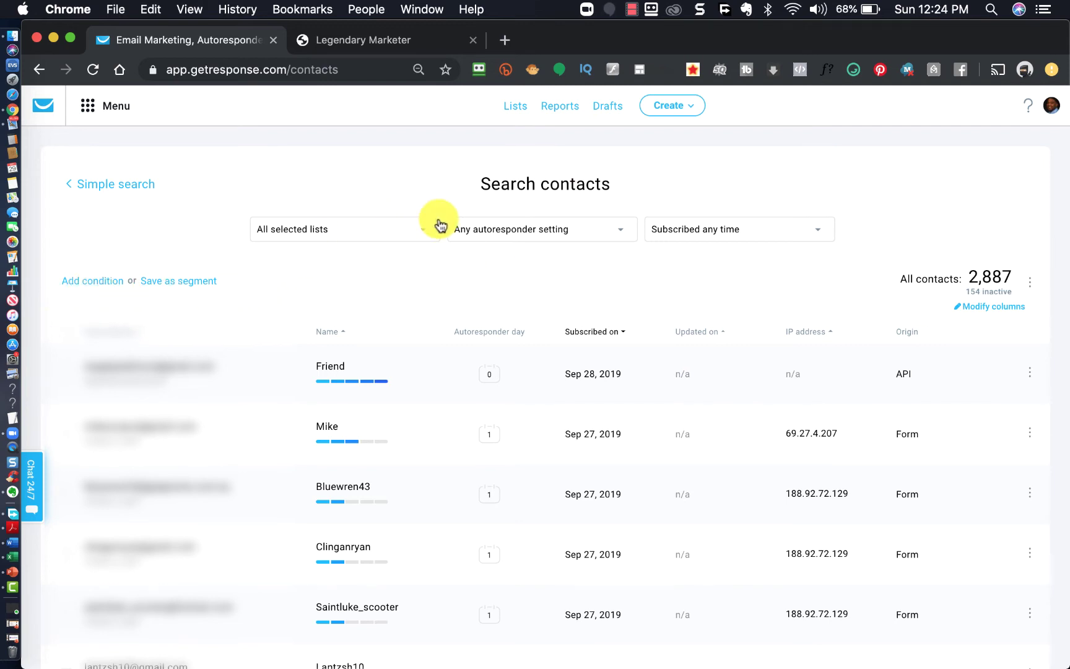
Step: Filter the contacts with a Contact actions condition for Message opened on the LS Zoom newsletter
left_click(91, 283)
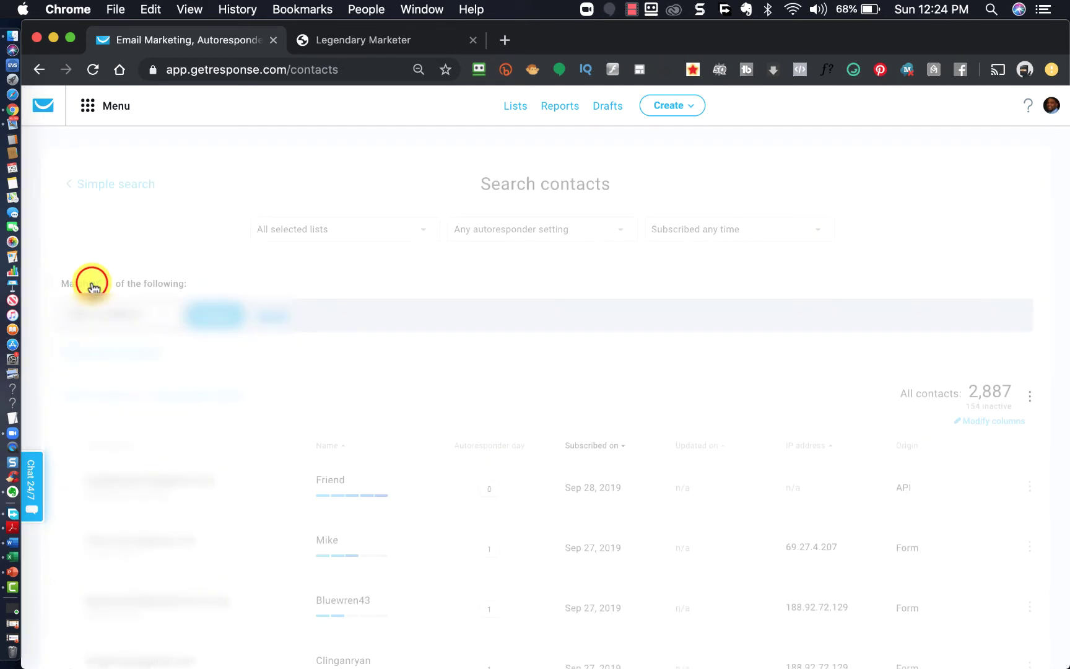
left_click(166, 317)
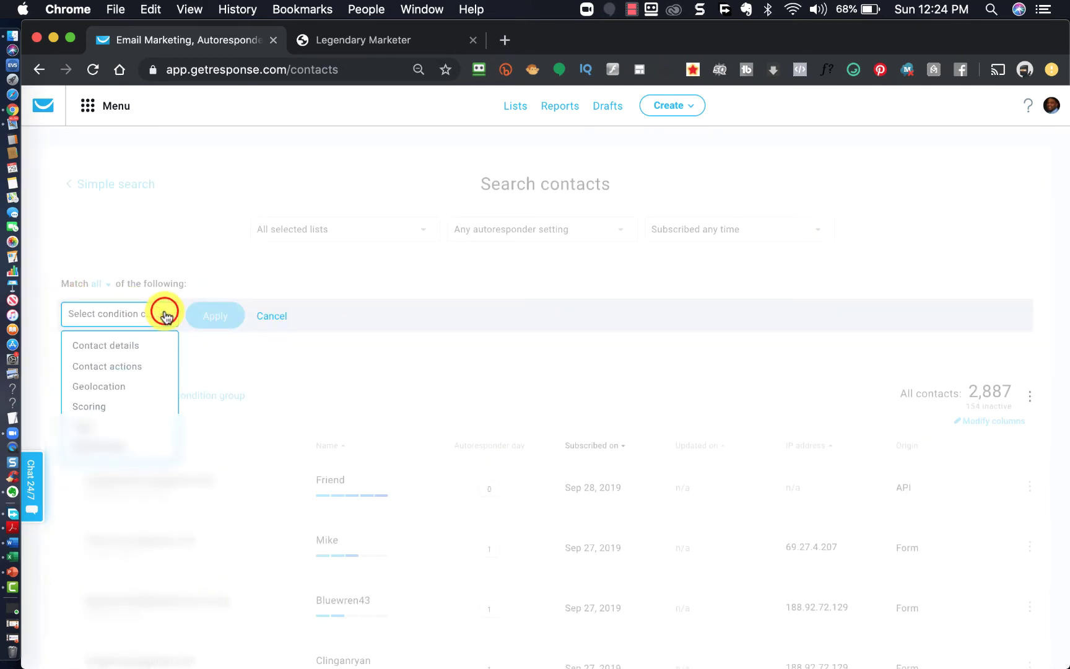
left_click(124, 366)
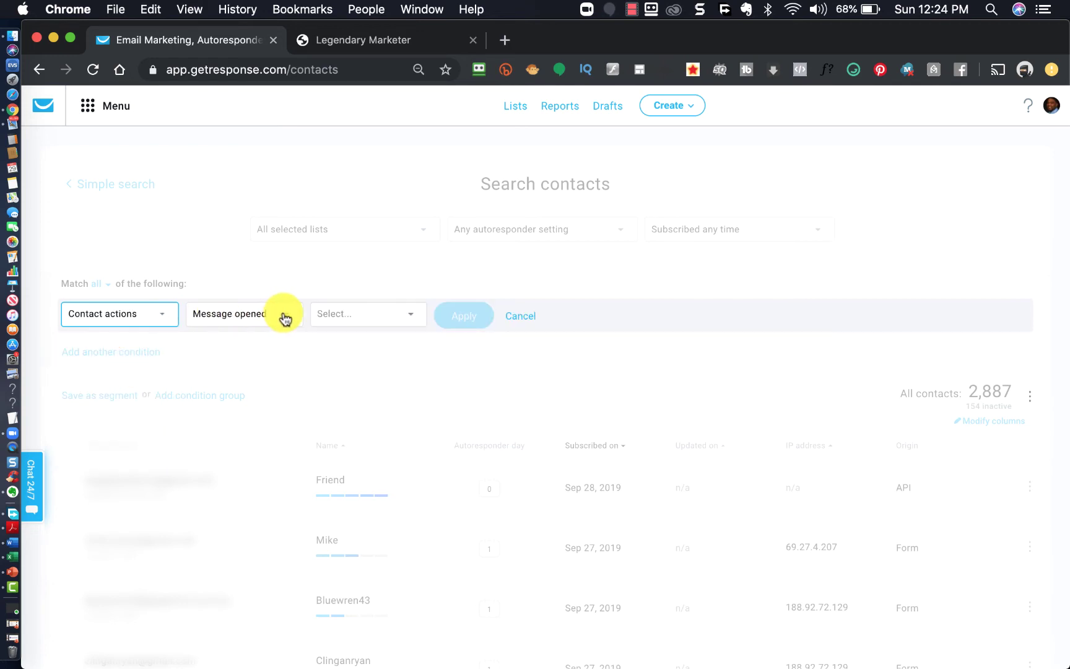
left_click(412, 316)
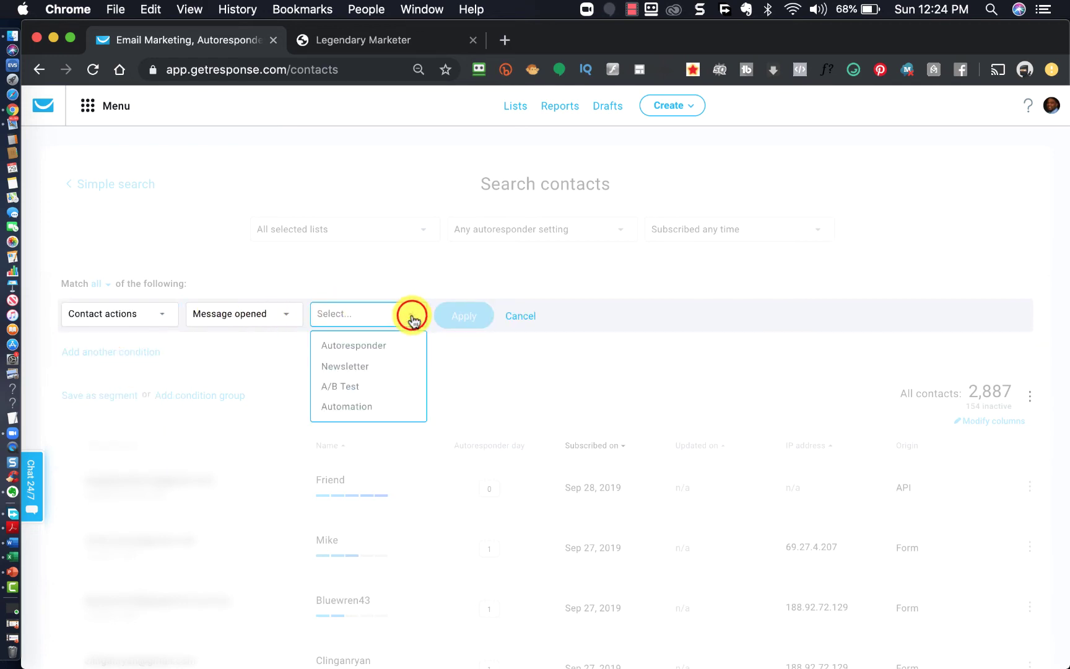
left_click(359, 367)
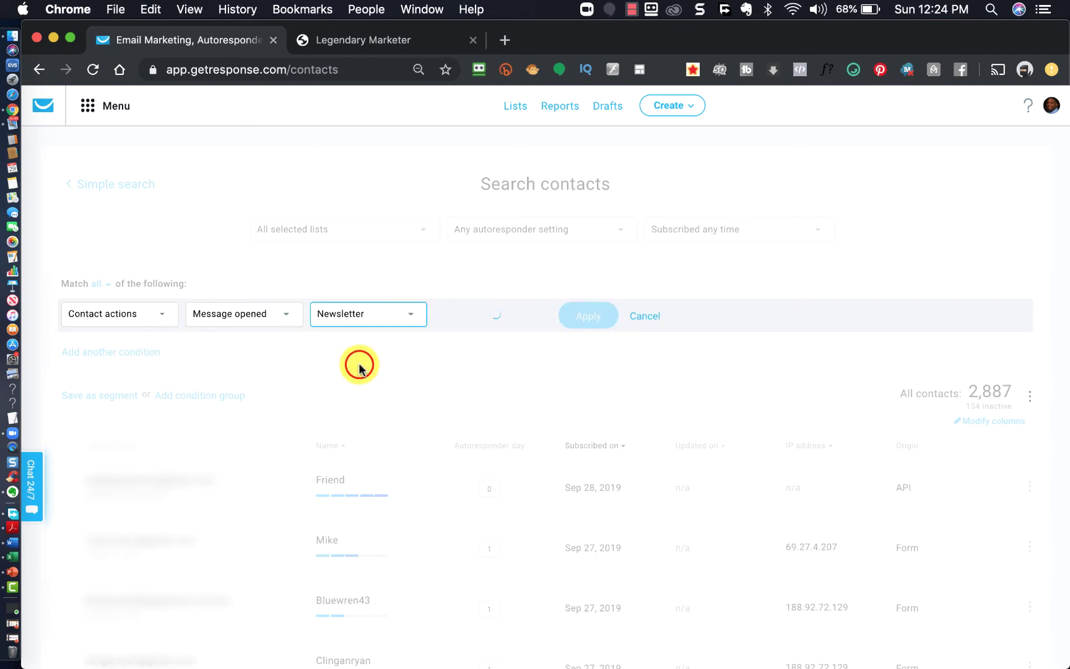
left_click(527, 316)
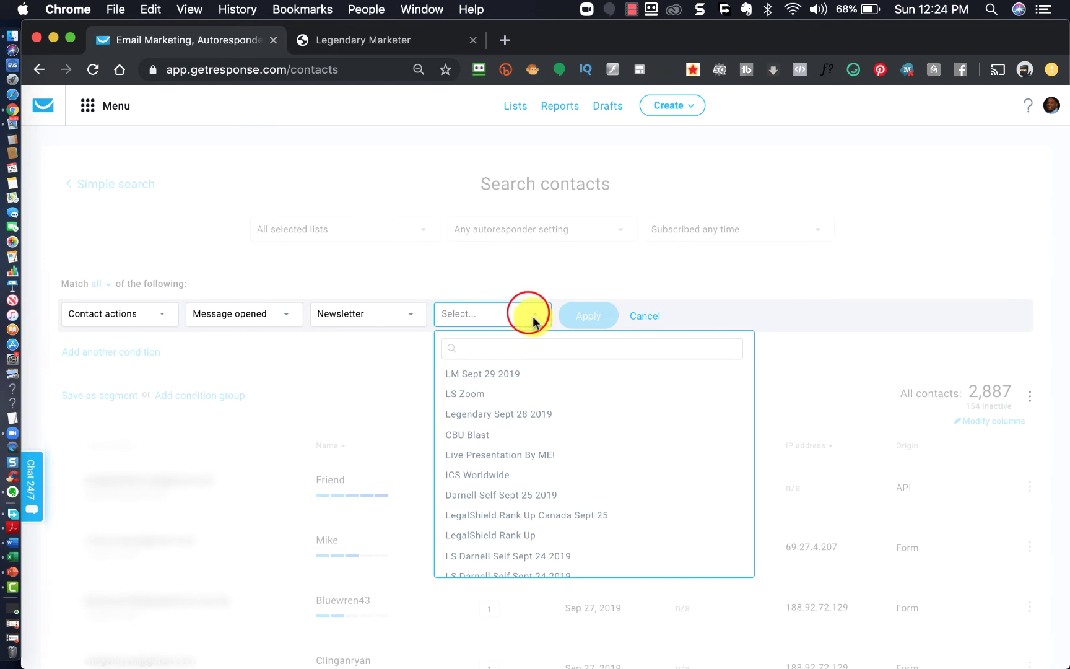
left_click(469, 396)
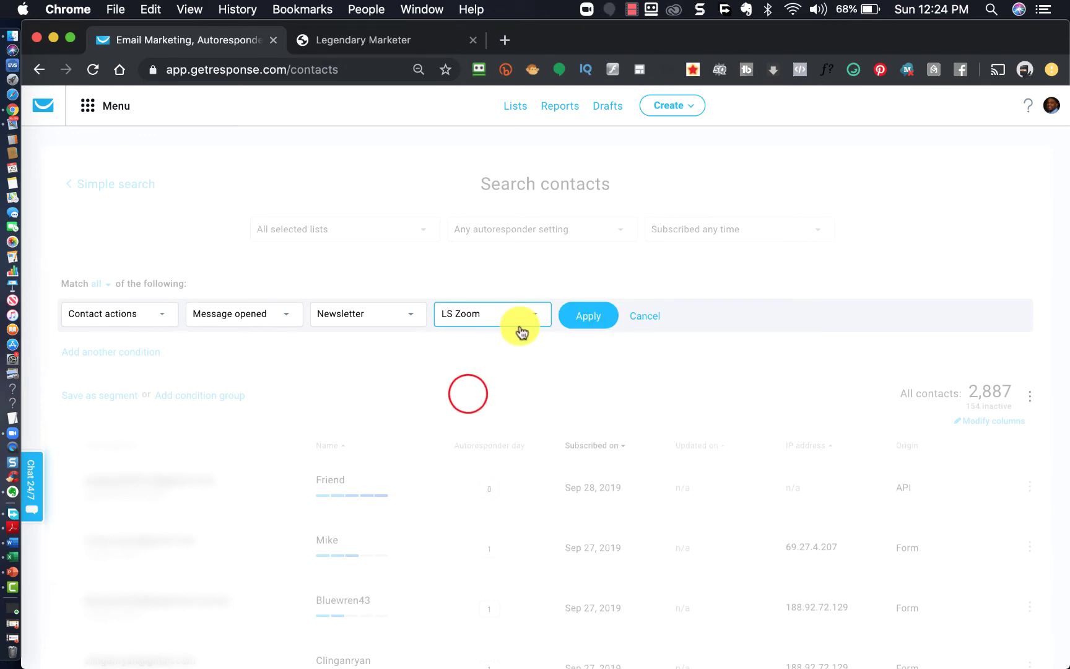
left_click(587, 317)
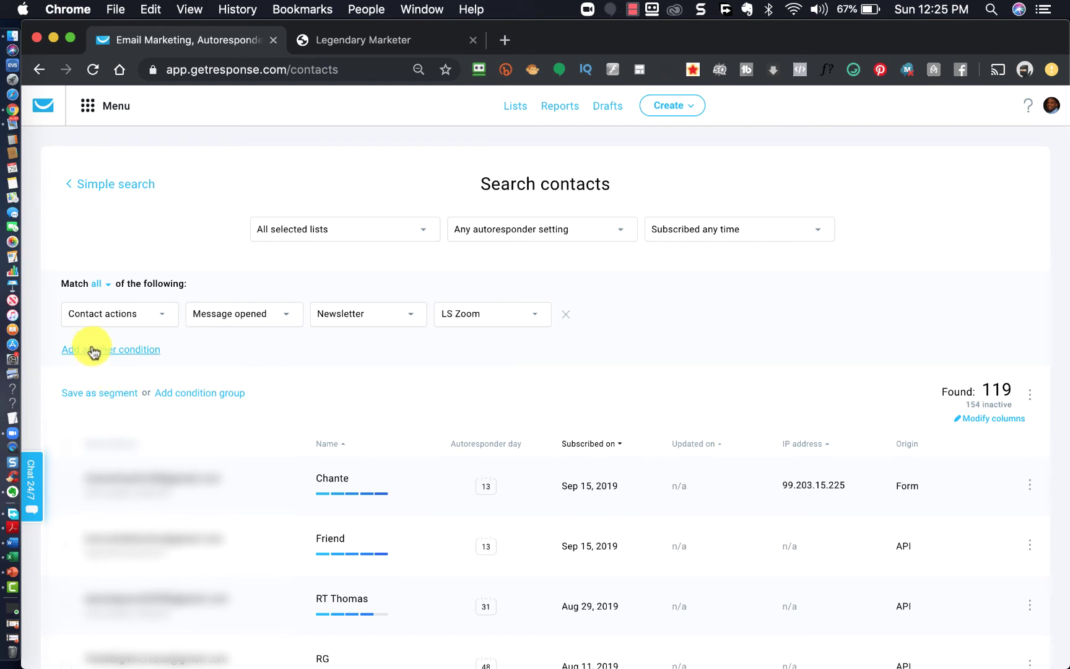
Step: Save the filtered contacts as a segment named "LS Zoom Opens Sept 28th"
left_click(87, 393)
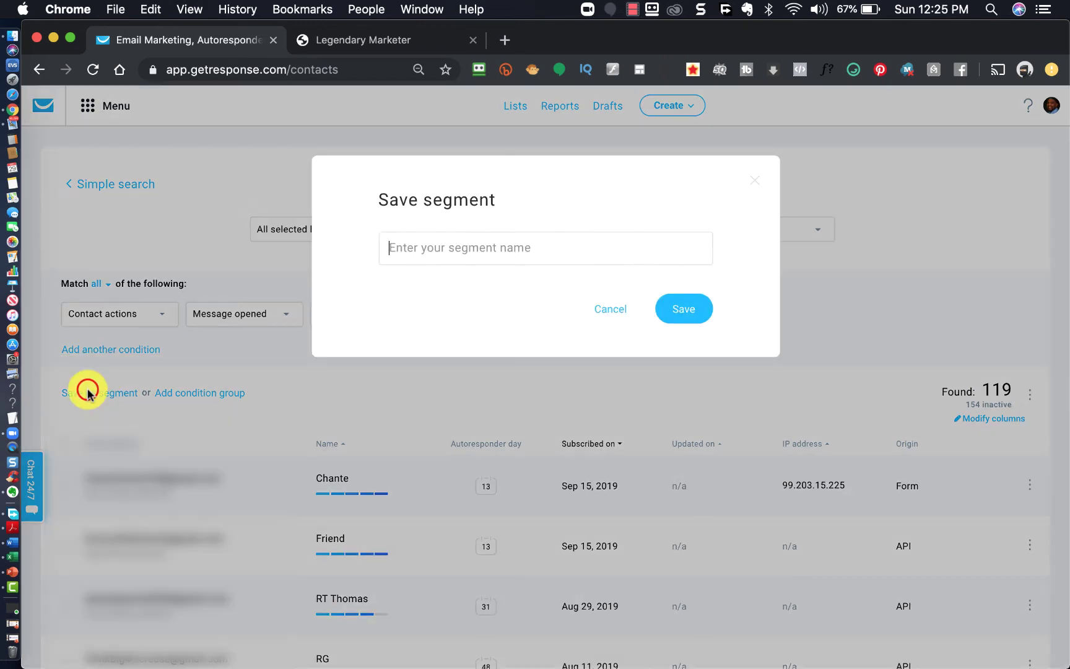
left_click(413, 252)
type("LS ")
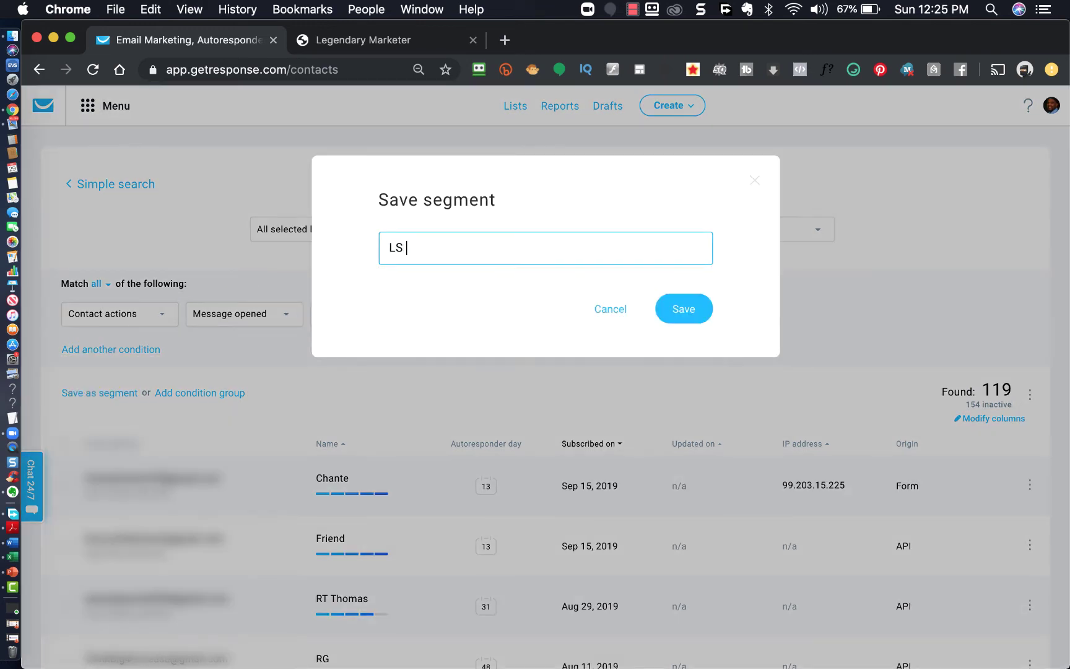
type("Zoom Opens Sept 28th")
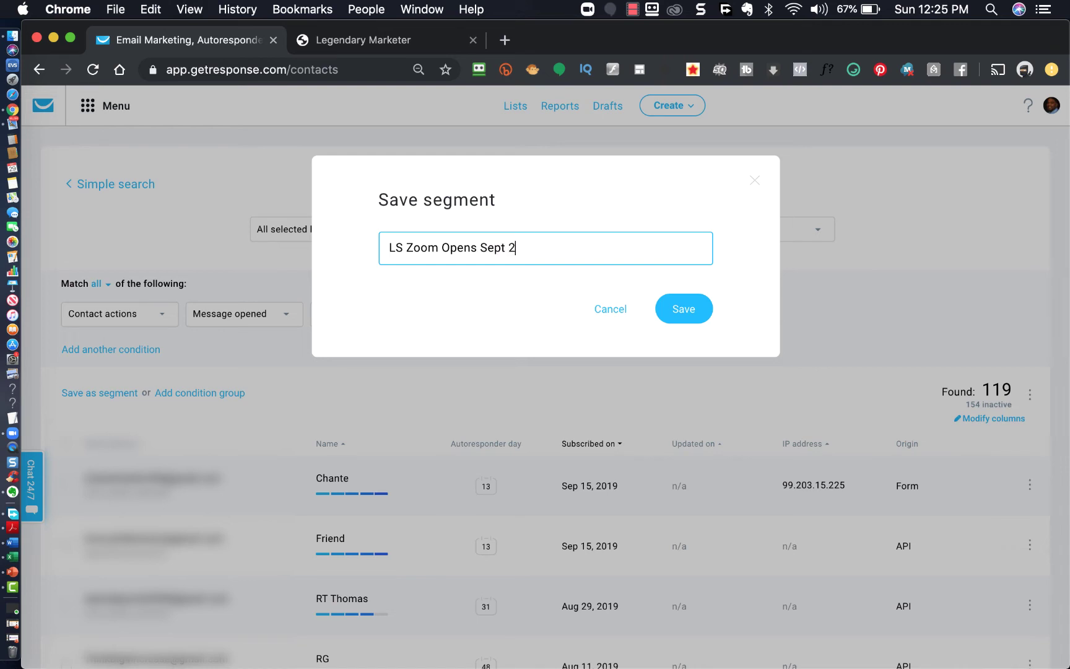
left_click(693, 308)
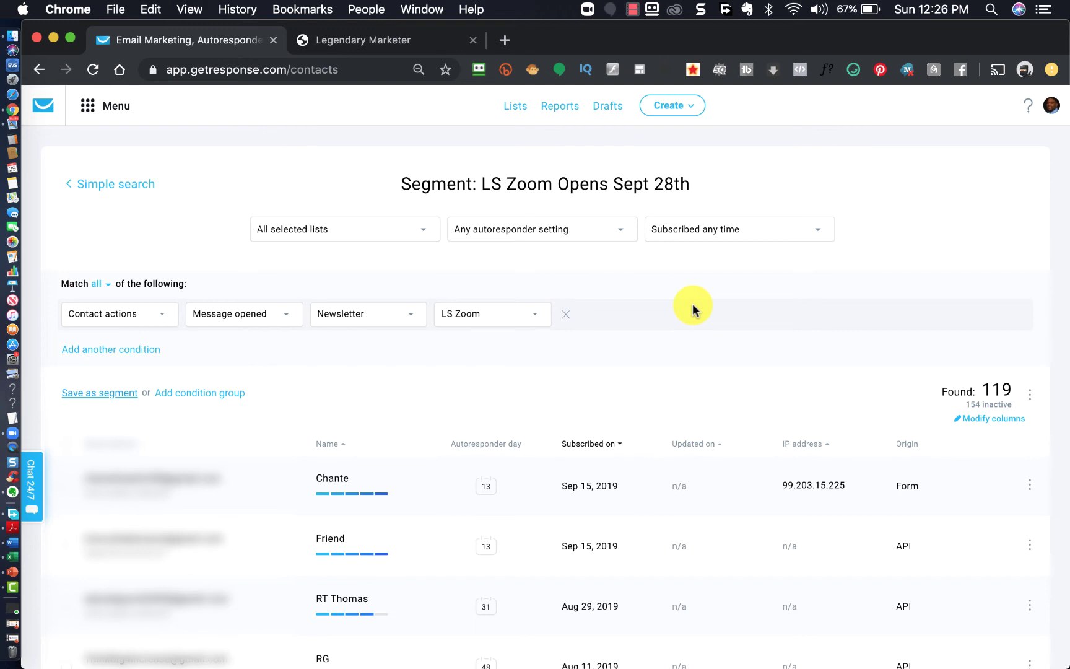
left_click(693, 107)
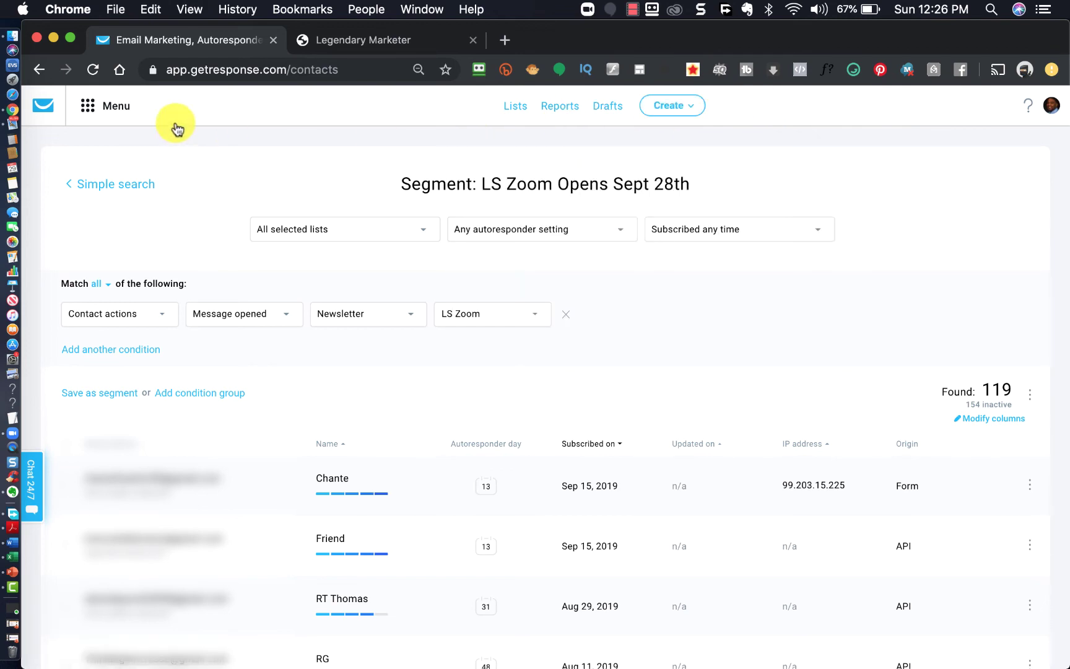
left_click(97, 107)
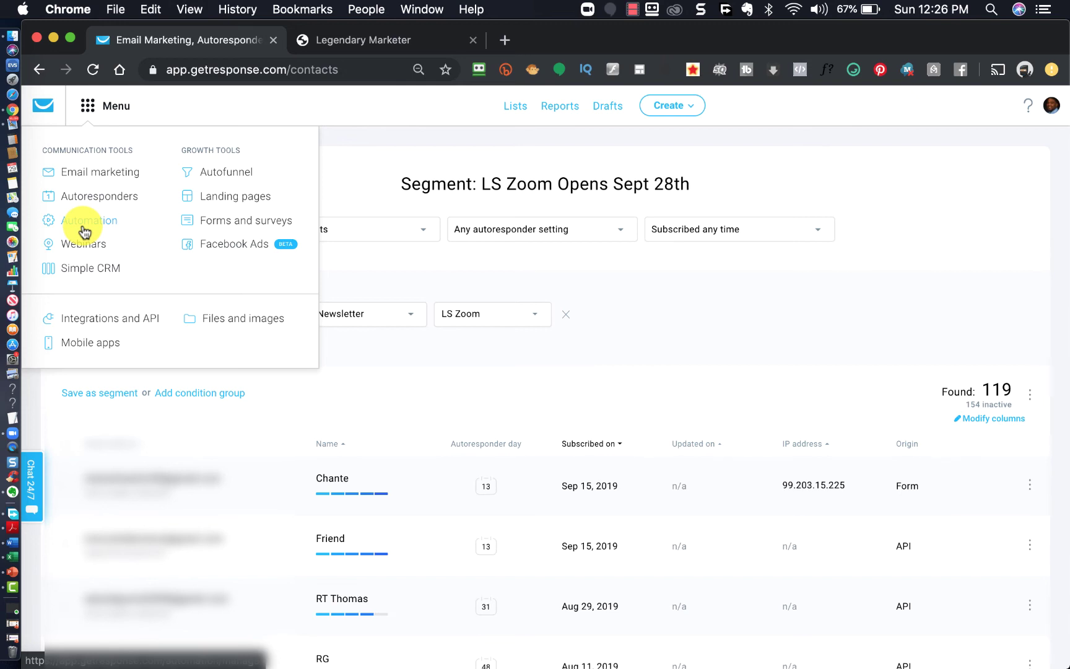
left_click(379, 148)
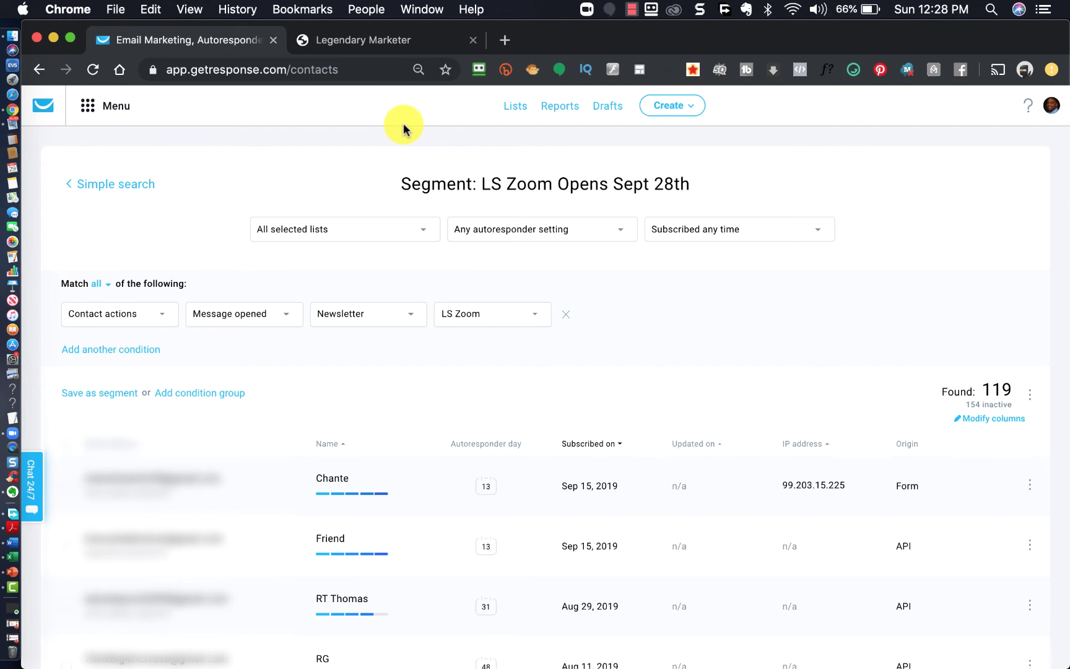
Step: Open legalshieldcalendar.com in a new browser tab
double_click(502, 41)
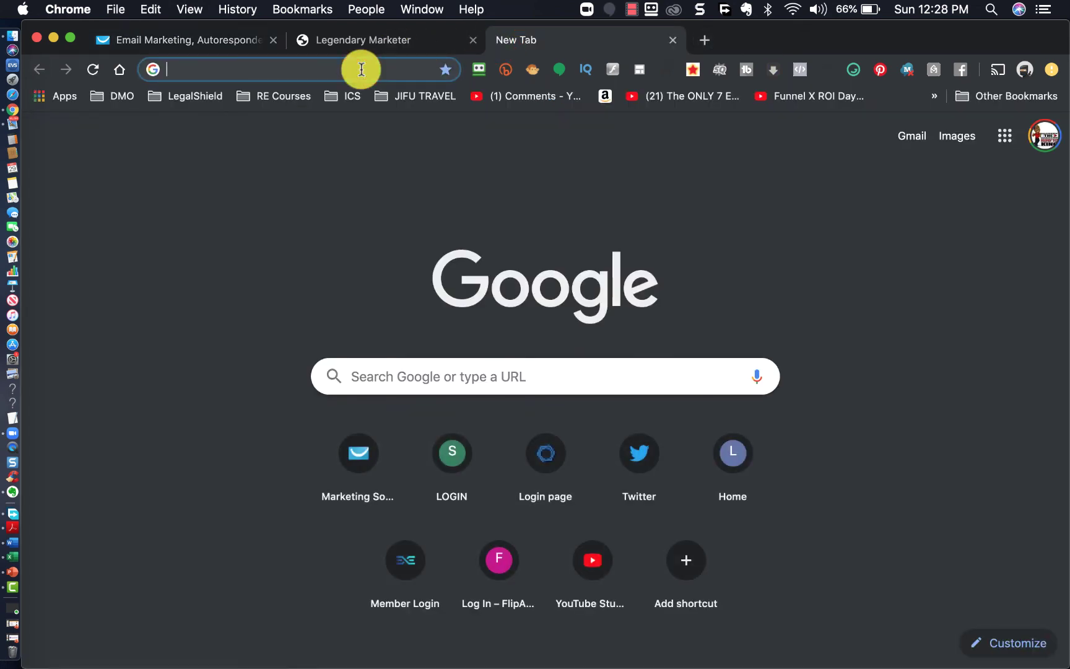
type("z")
key("BackSpace")
key("BackSpace")
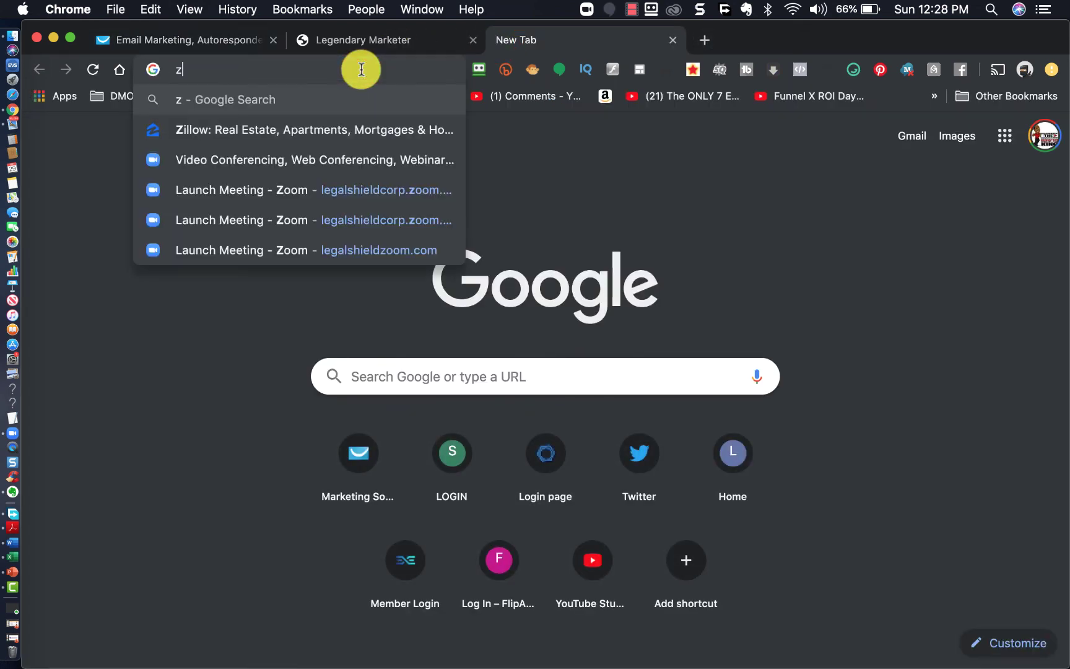
type("le")
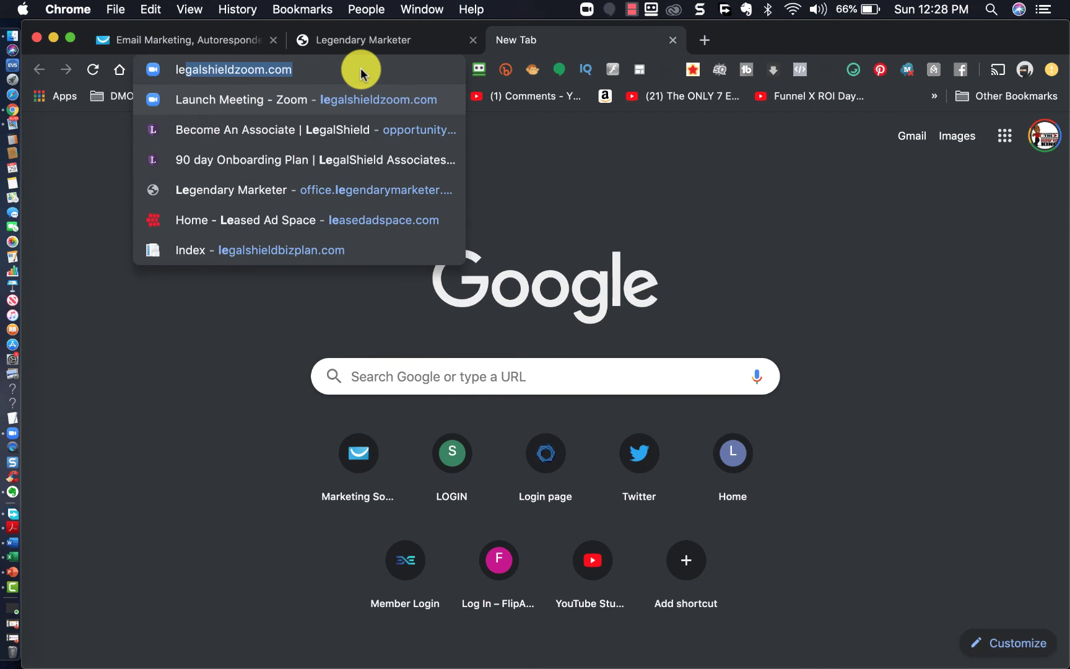
type("galshieldx")
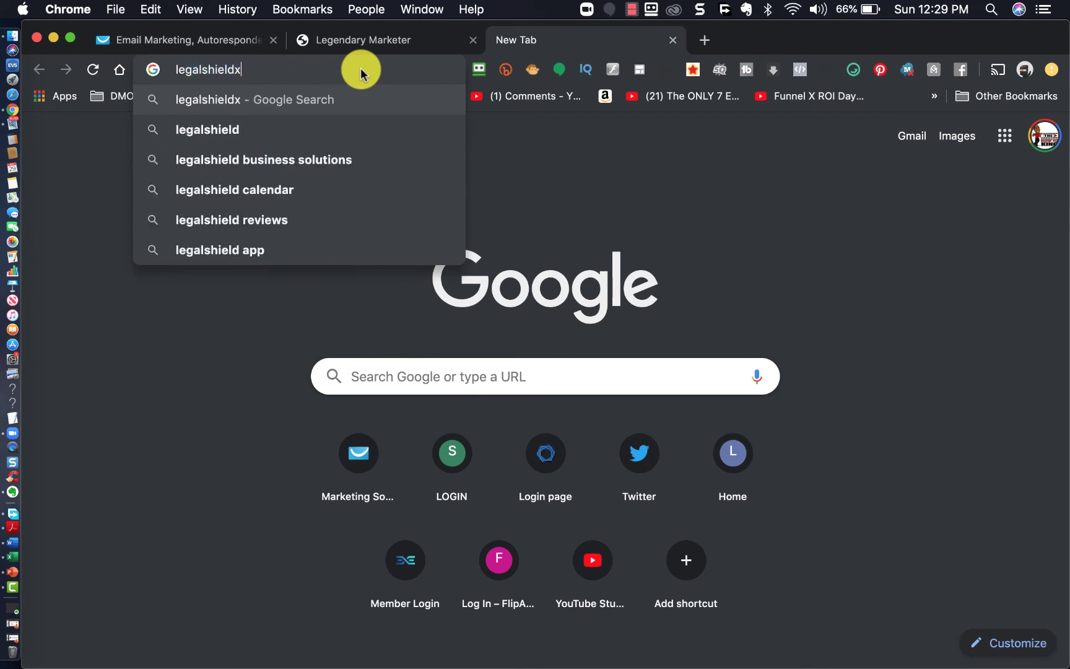
key("BackSpace")
type("cal")
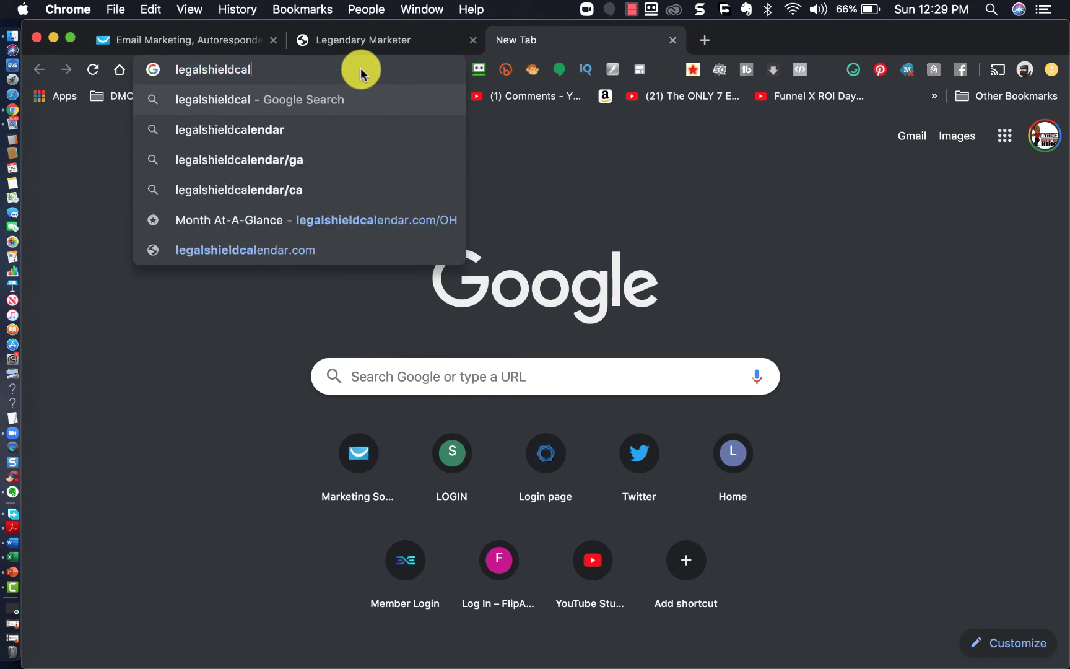
type("endaer.")
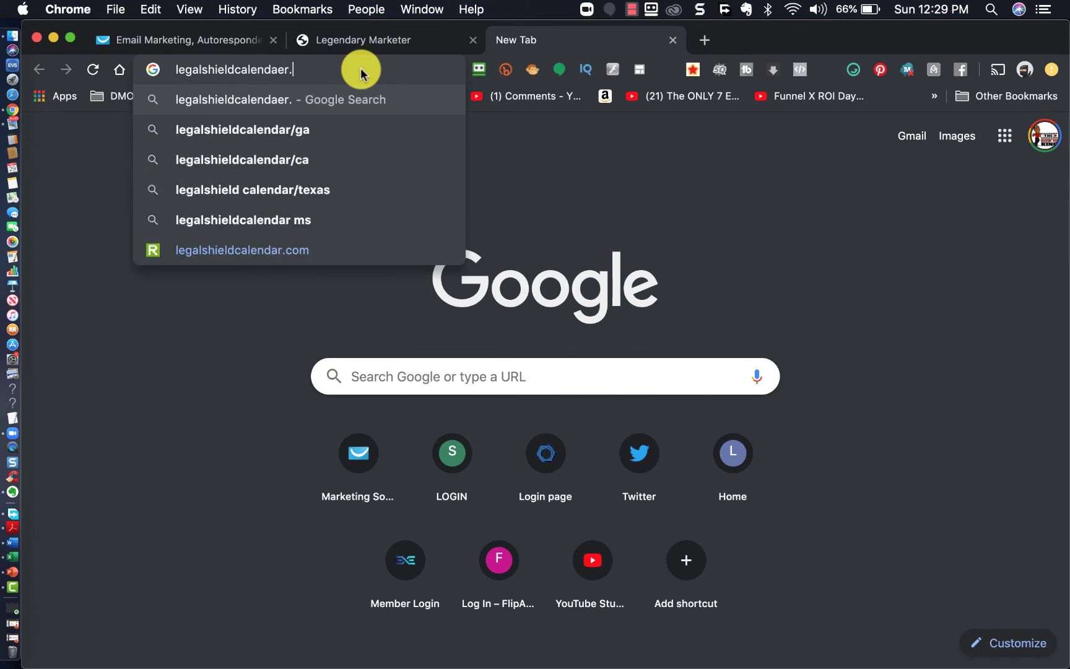
key("BackSpace")
key("BackSpace")
key("BackSpace")
type("r.com")
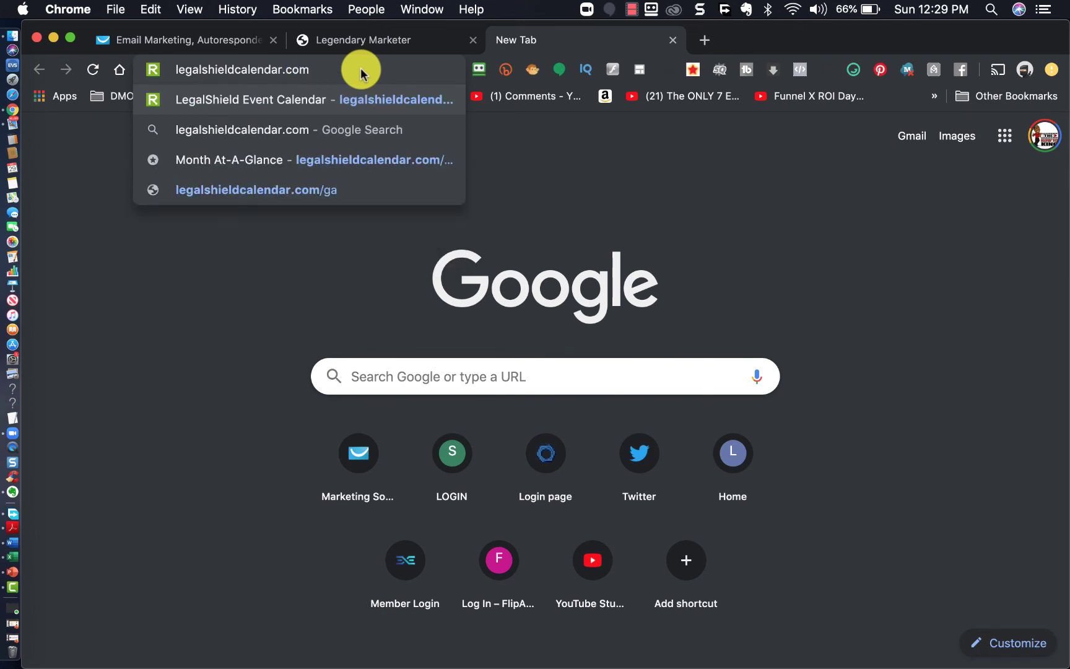
key("Return")
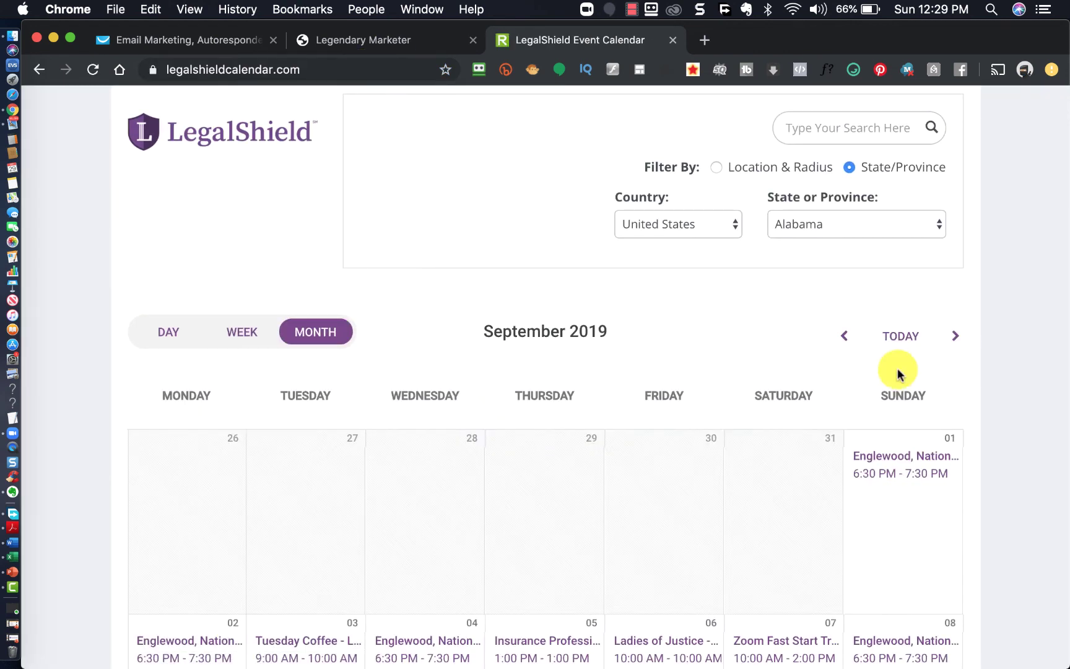
Step: Browse the September 2019 event calendar and examine the names, times and categories of the events on September 29
scroll(918, 385, "down", 5)
scroll(918, 390, "up", 2)
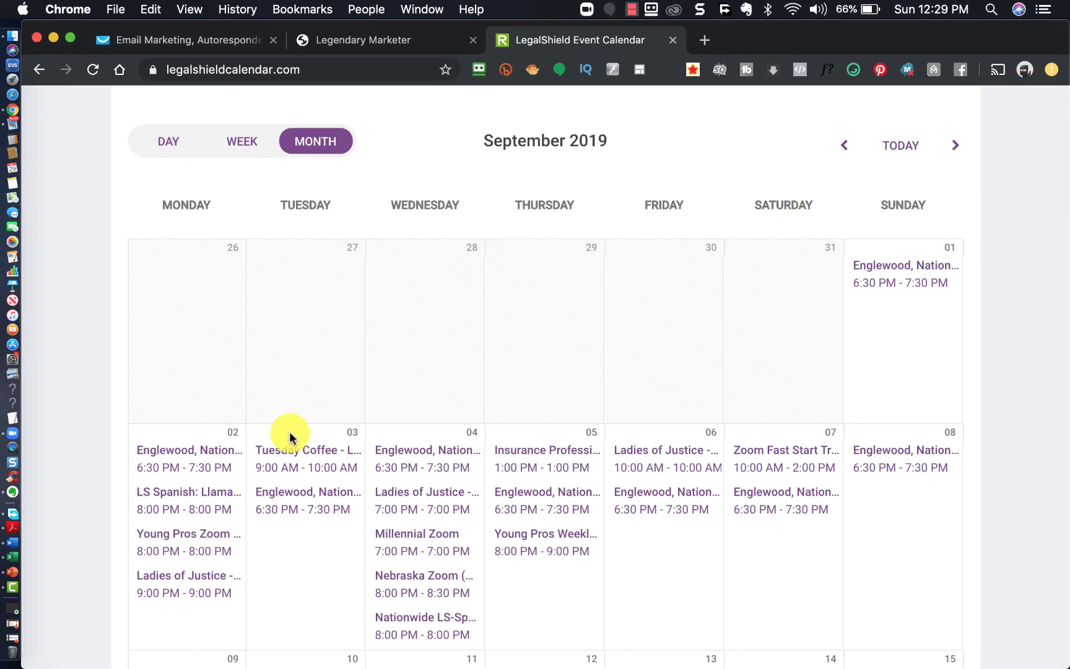
scroll(289, 431, "down", 18)
scroll(290, 431, "up", 4)
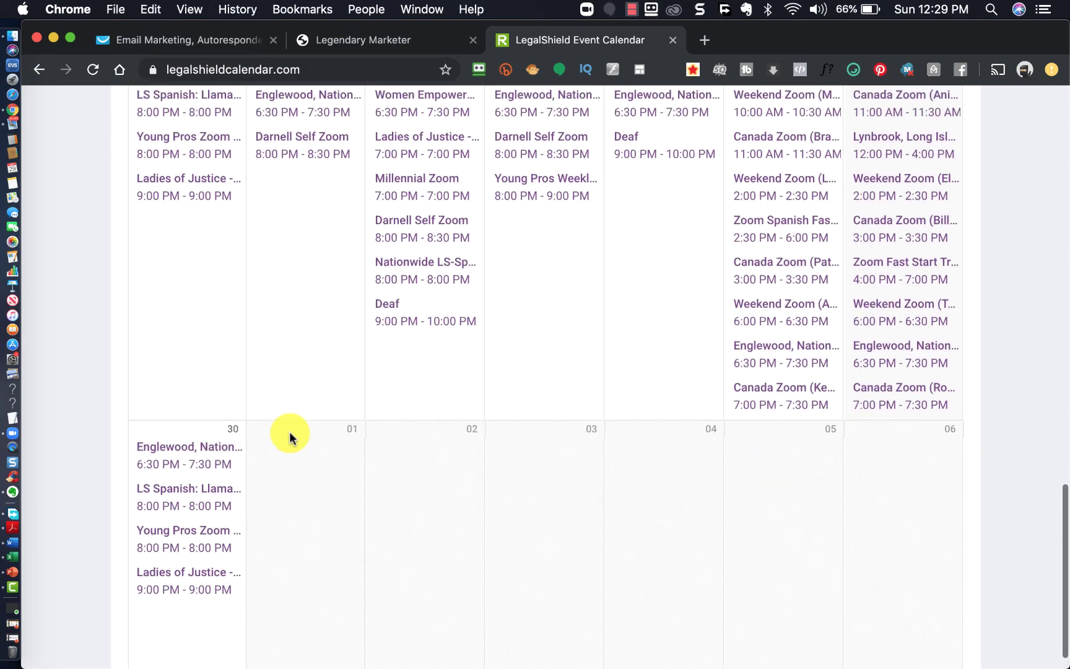
scroll(290, 432, "down", 4)
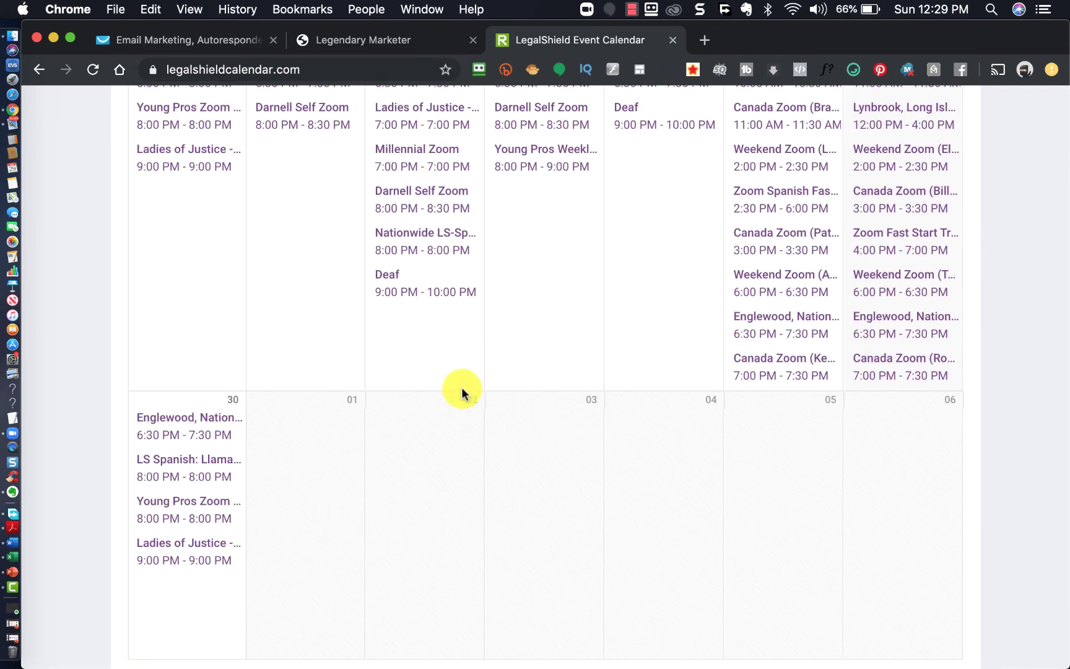
scroll(461, 388, "up", 9)
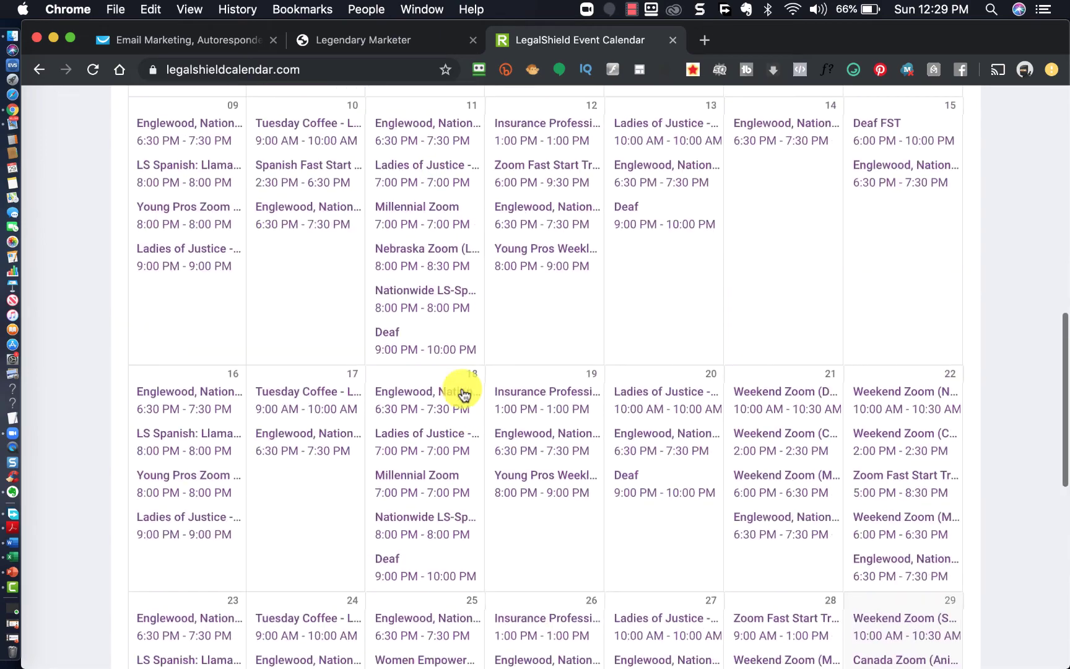
scroll(464, 394, "up", 10)
scroll(463, 394, "down", 14)
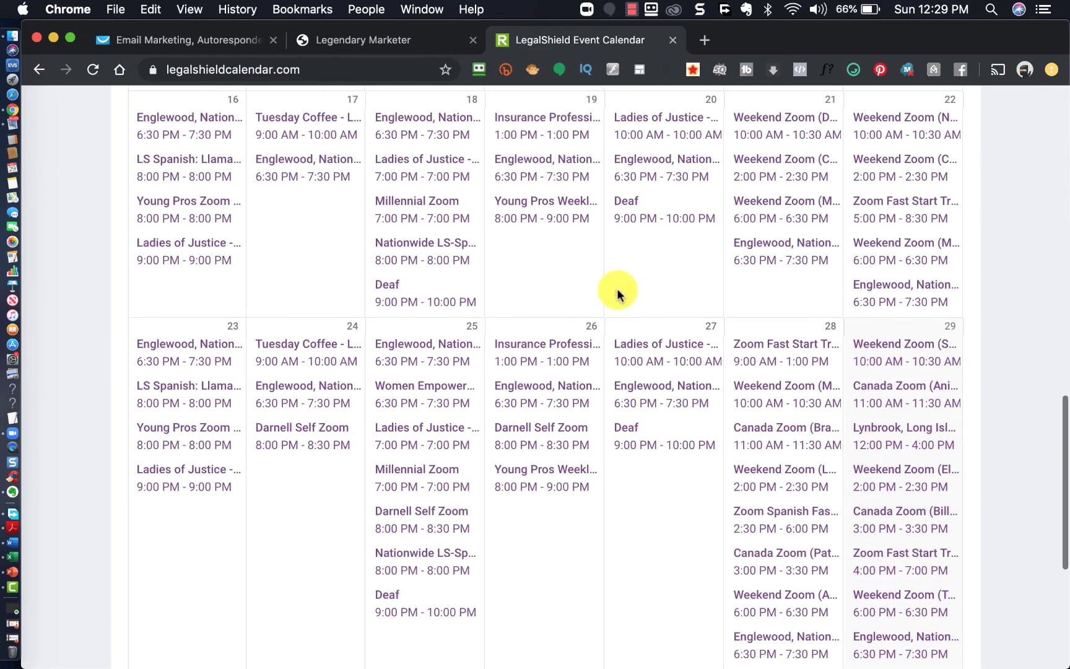
mouse_move(898, 346)
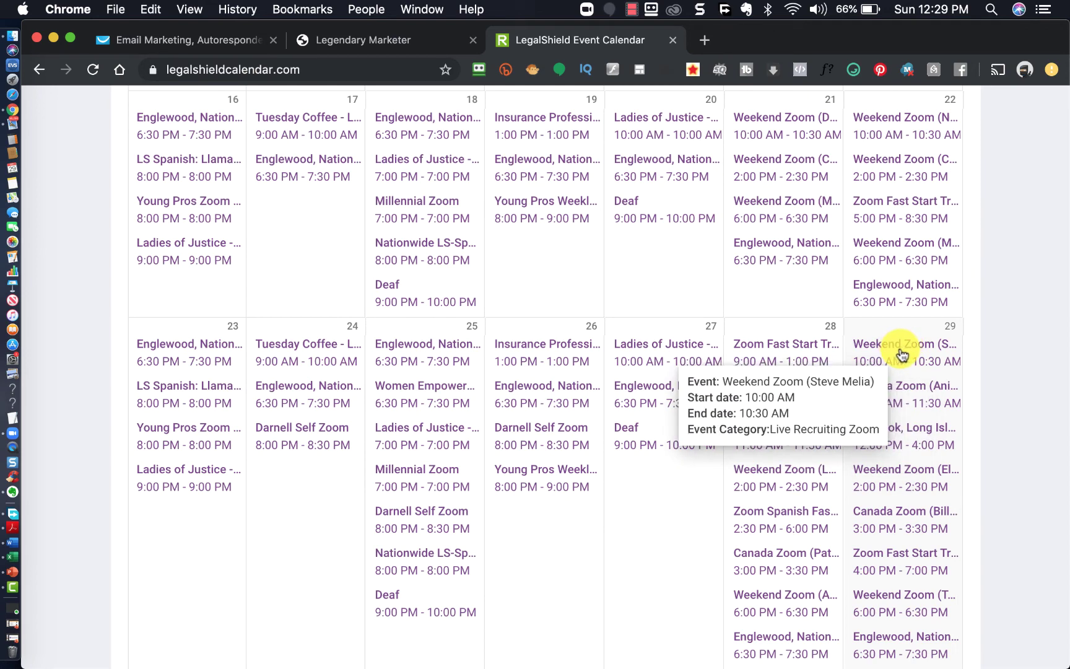
mouse_move(967, 400)
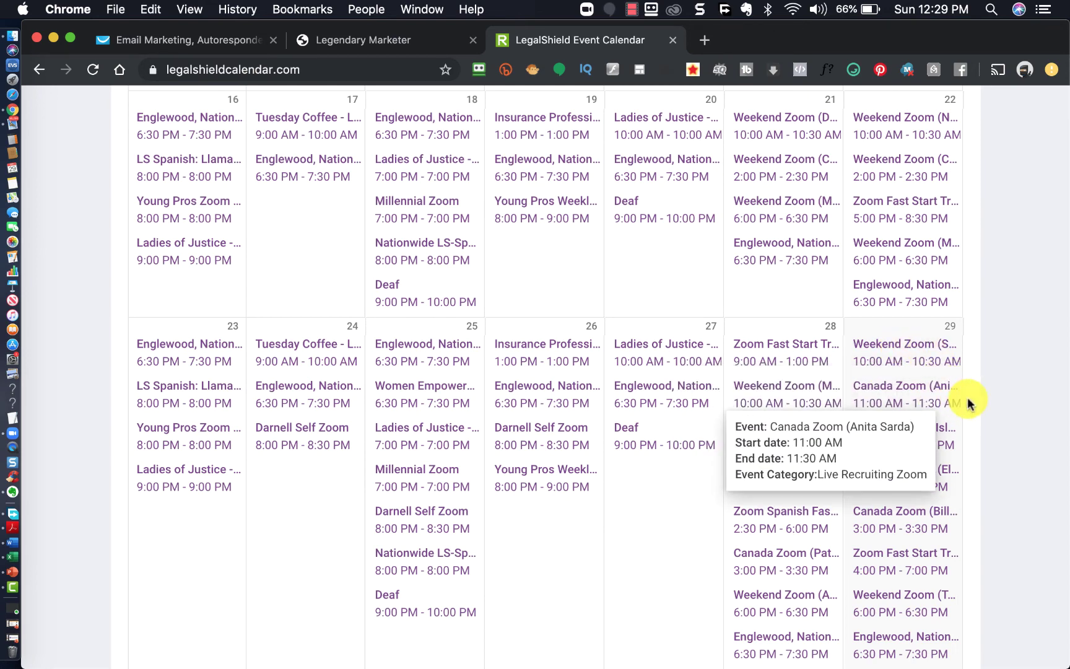
mouse_move(916, 436)
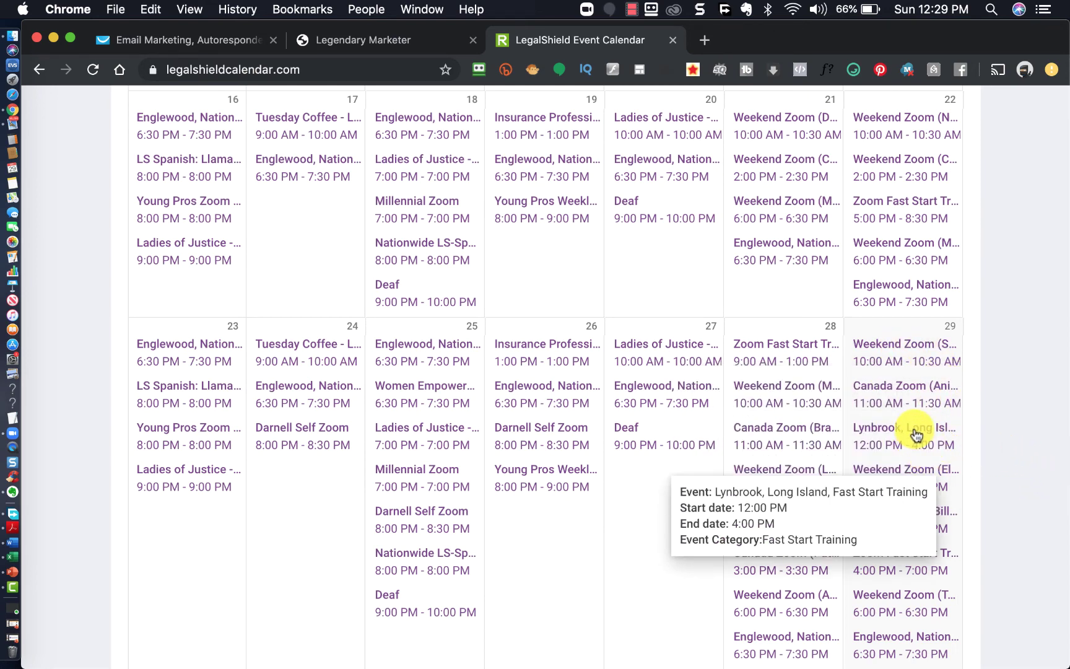
mouse_move(916, 404)
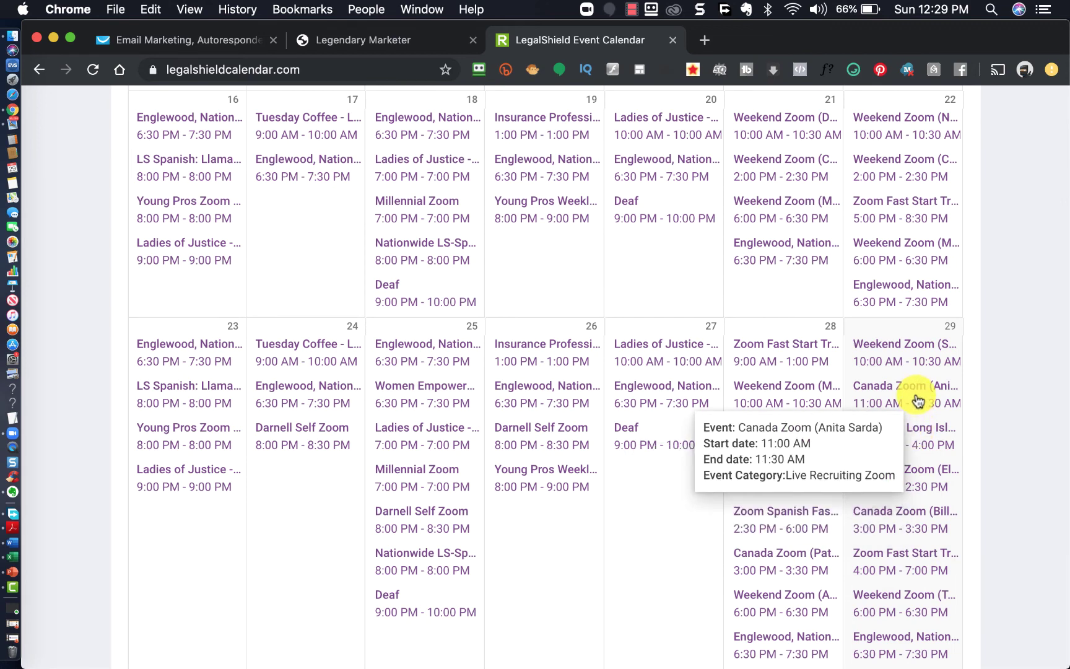
Step: Open the 2:00 PM Weekend Zoom event on September 29 and read its date, time and speaker description
mouse_move(920, 474)
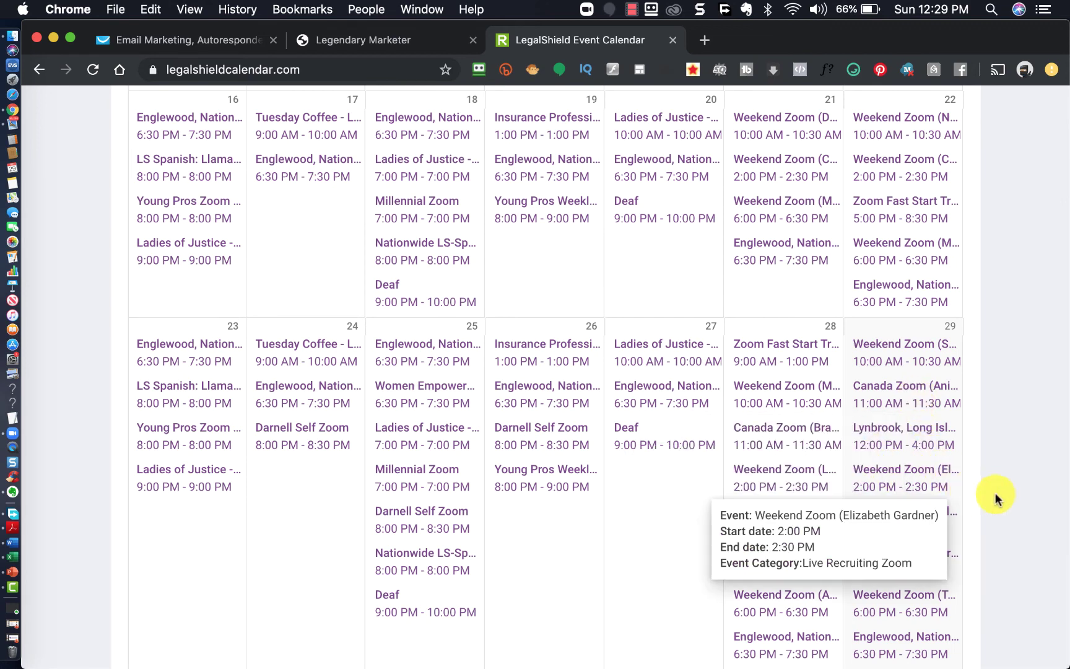
left_click(920, 474)
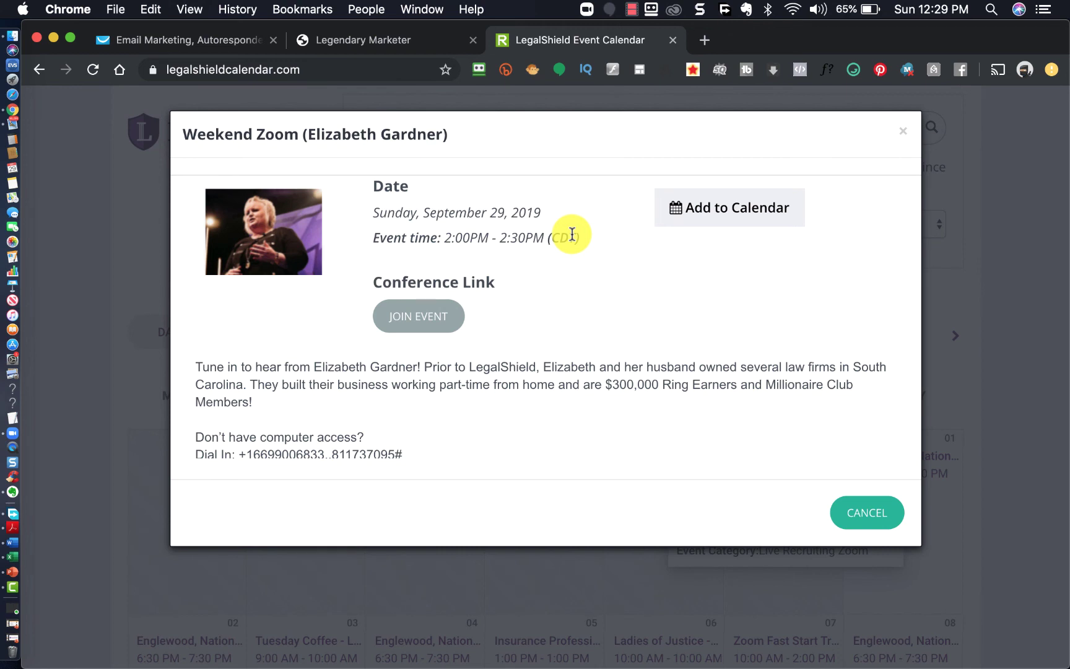
left_click(607, 384)
left_click_drag(621, 387, 658, 397)
left_click(658, 397)
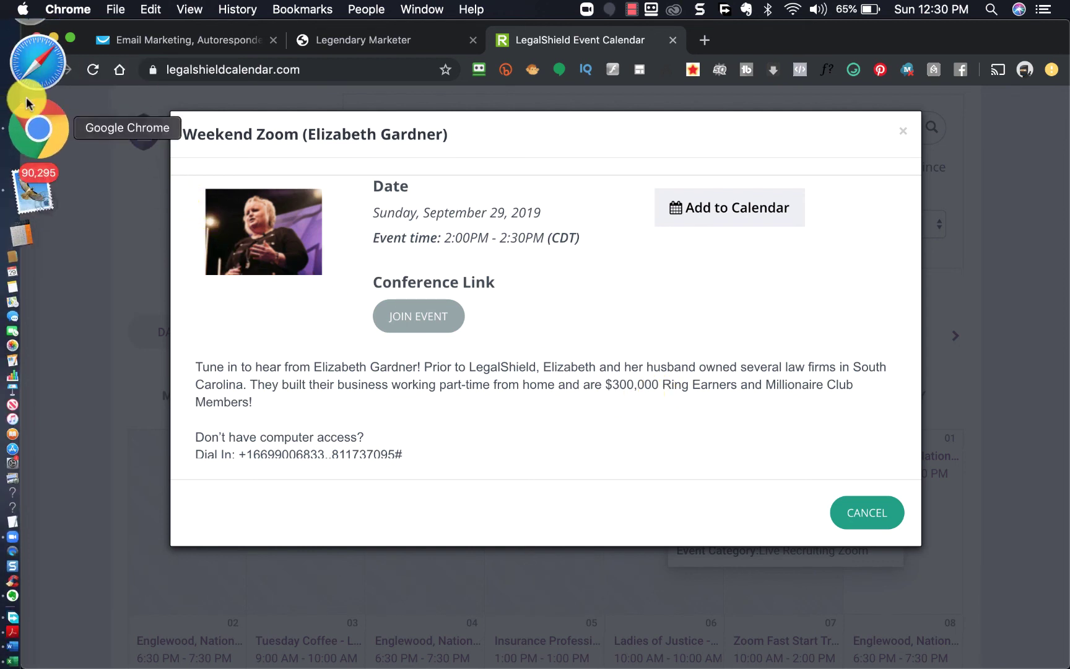
Step: Switch to Calculator, divide 300000 by 12 to work out the monthly income, and close the calculator
left_click(28, 136)
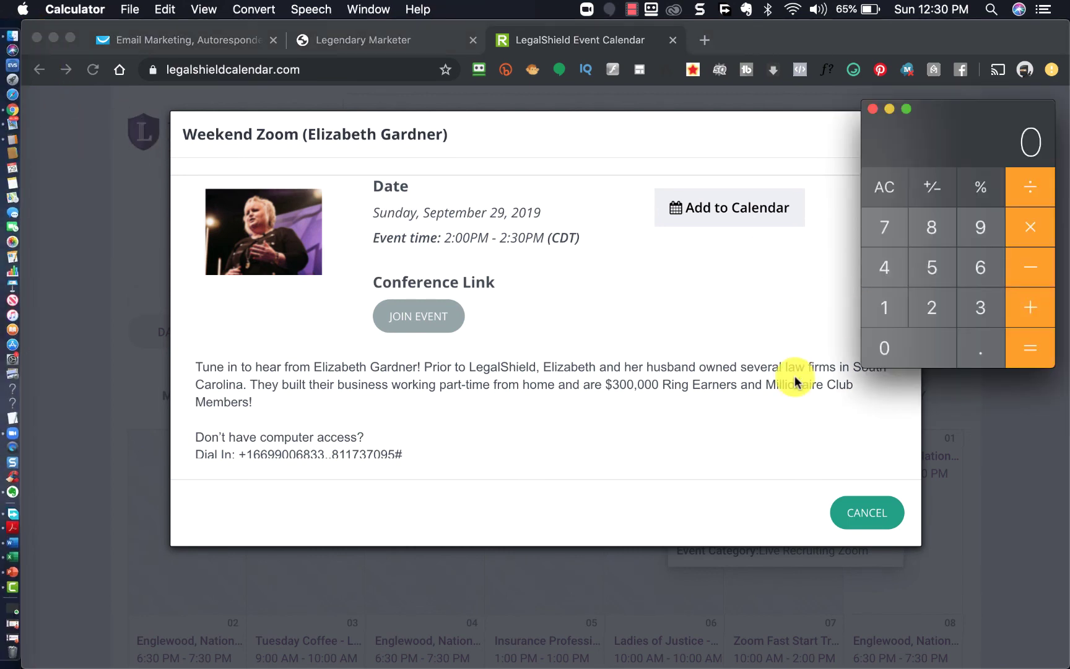
type("300000")
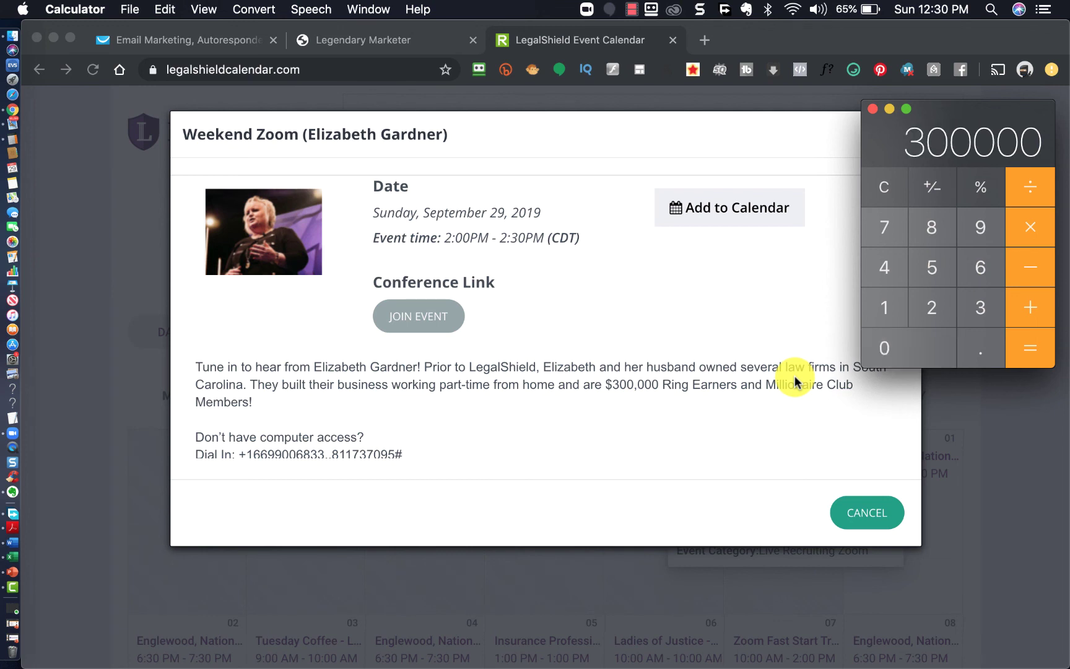
left_click(1028, 189)
left_click(884, 307)
left_click(932, 307)
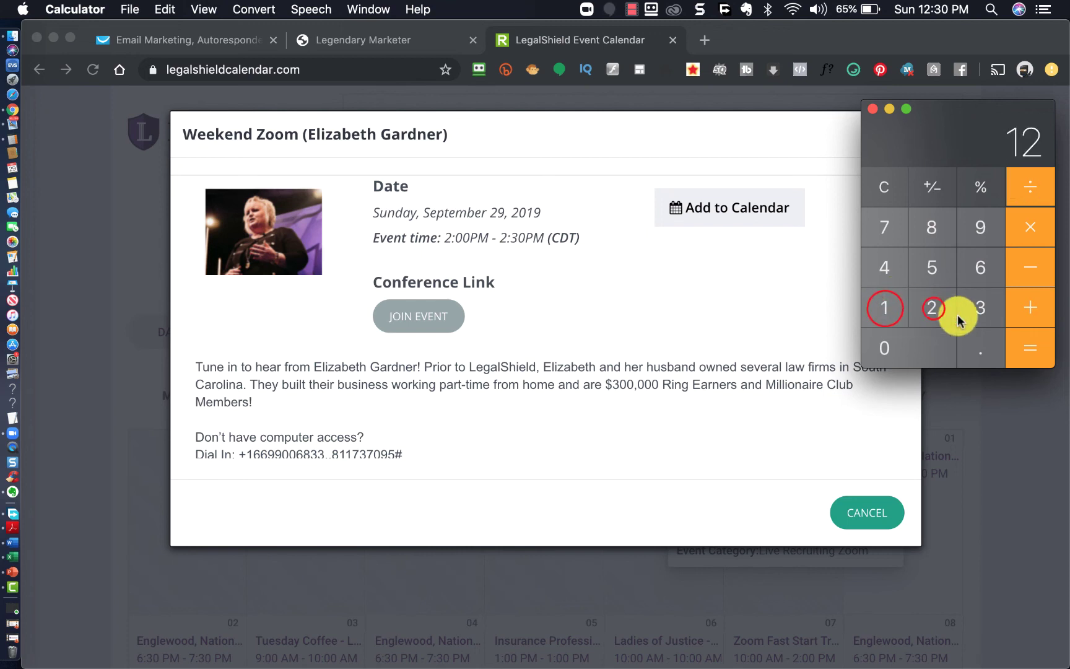
left_click(1033, 353)
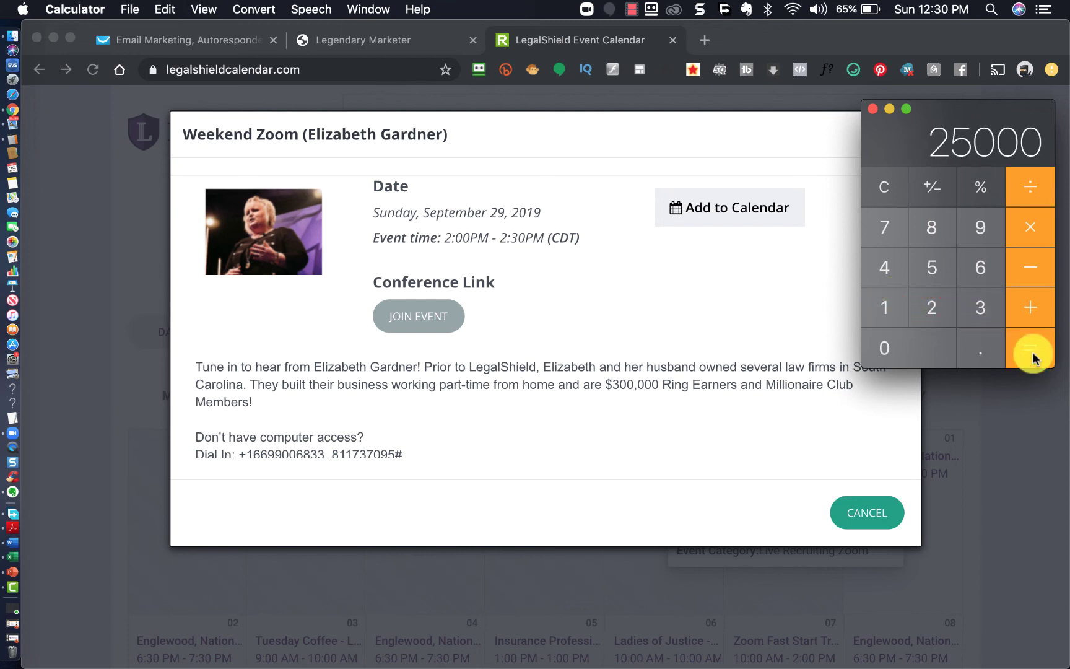
left_click(874, 109)
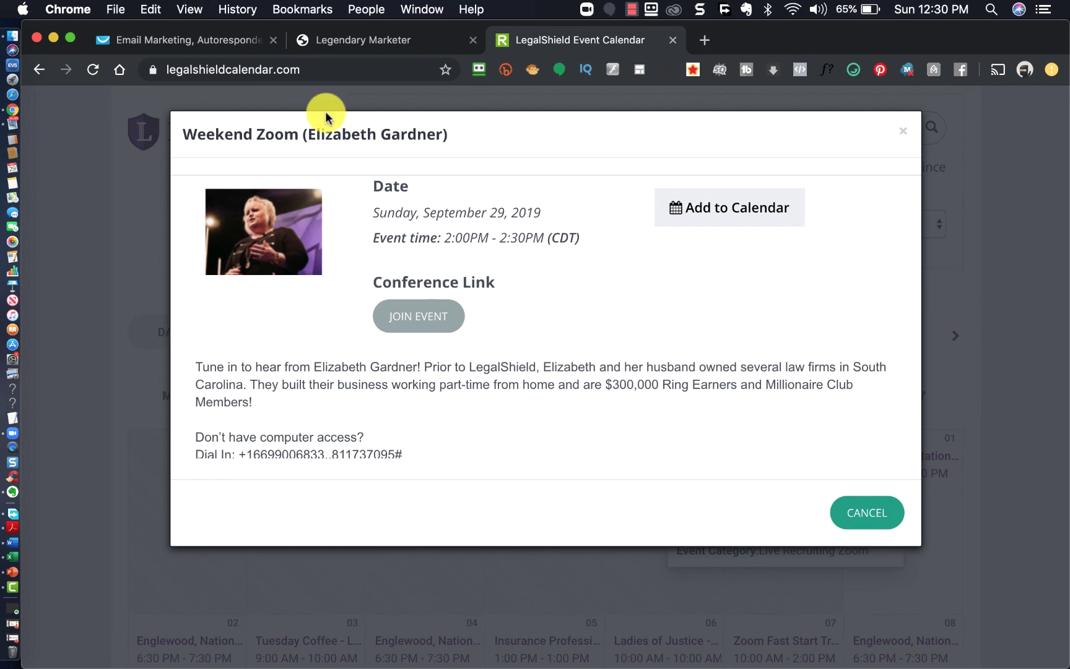
Step: Close the Weekend Zoom event details and view the top of the Legendary Marketer Business Challenge funnel page
left_click(902, 135)
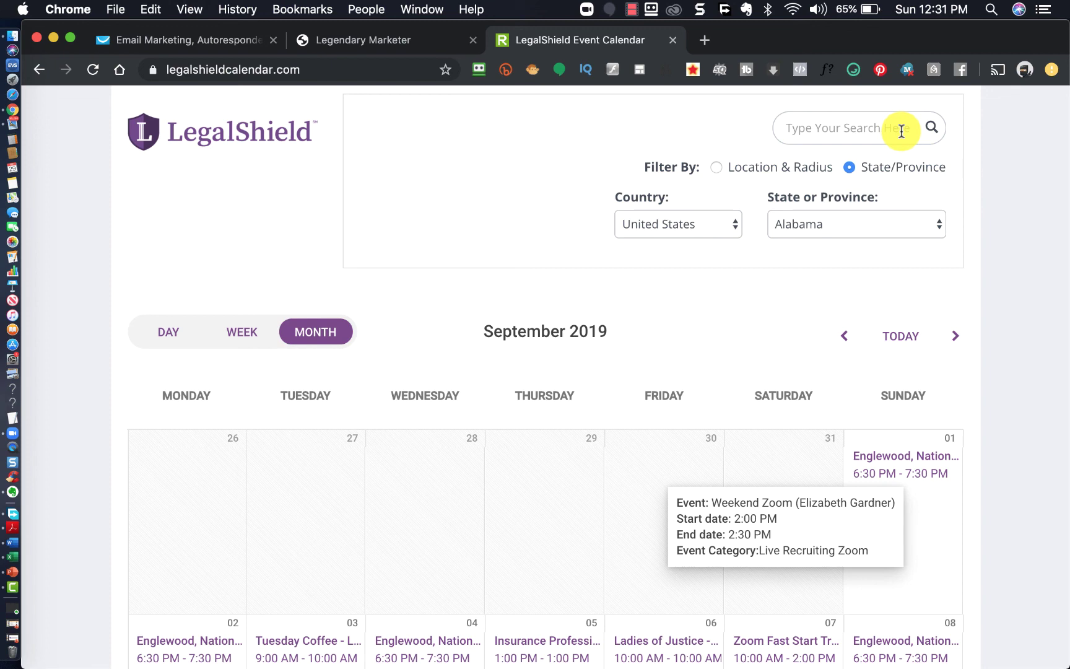
left_click(379, 38)
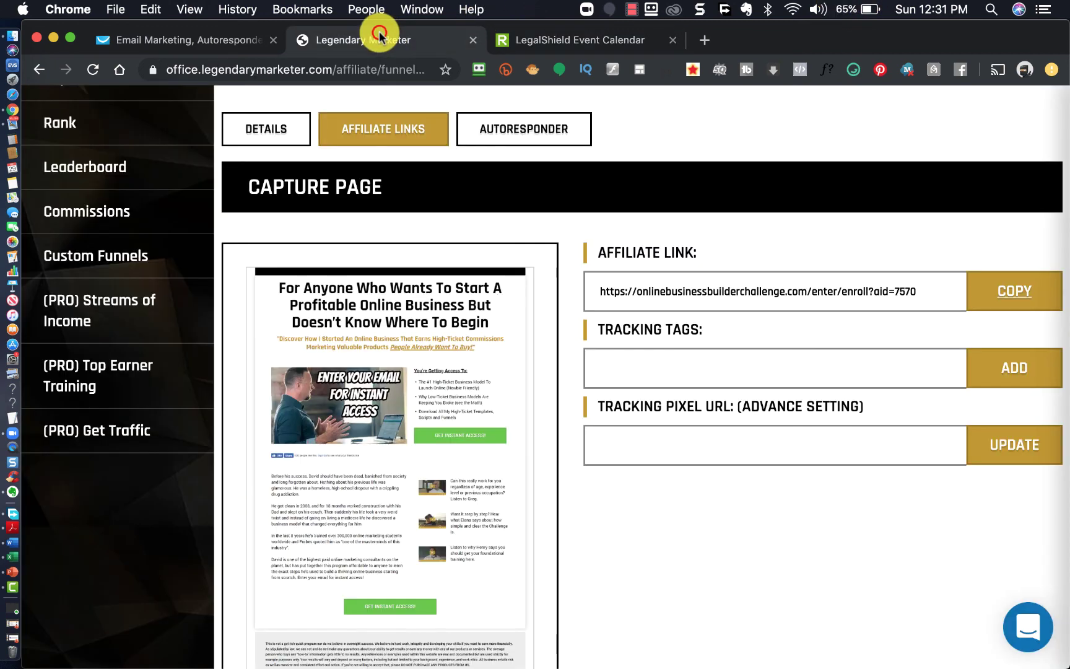
scroll(482, 265, "up", 7)
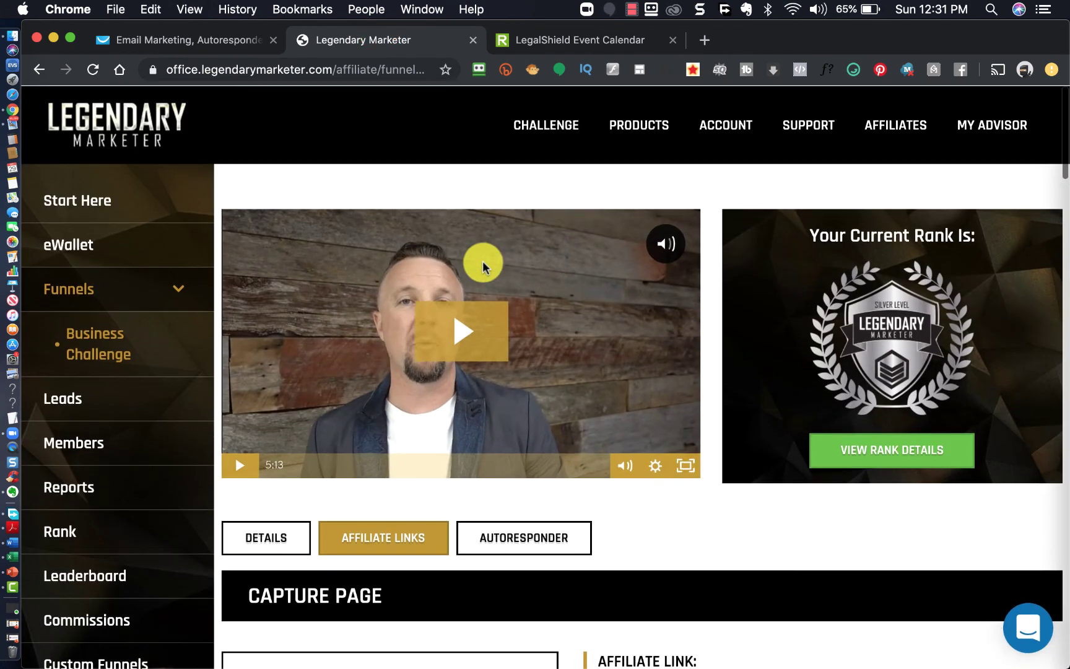